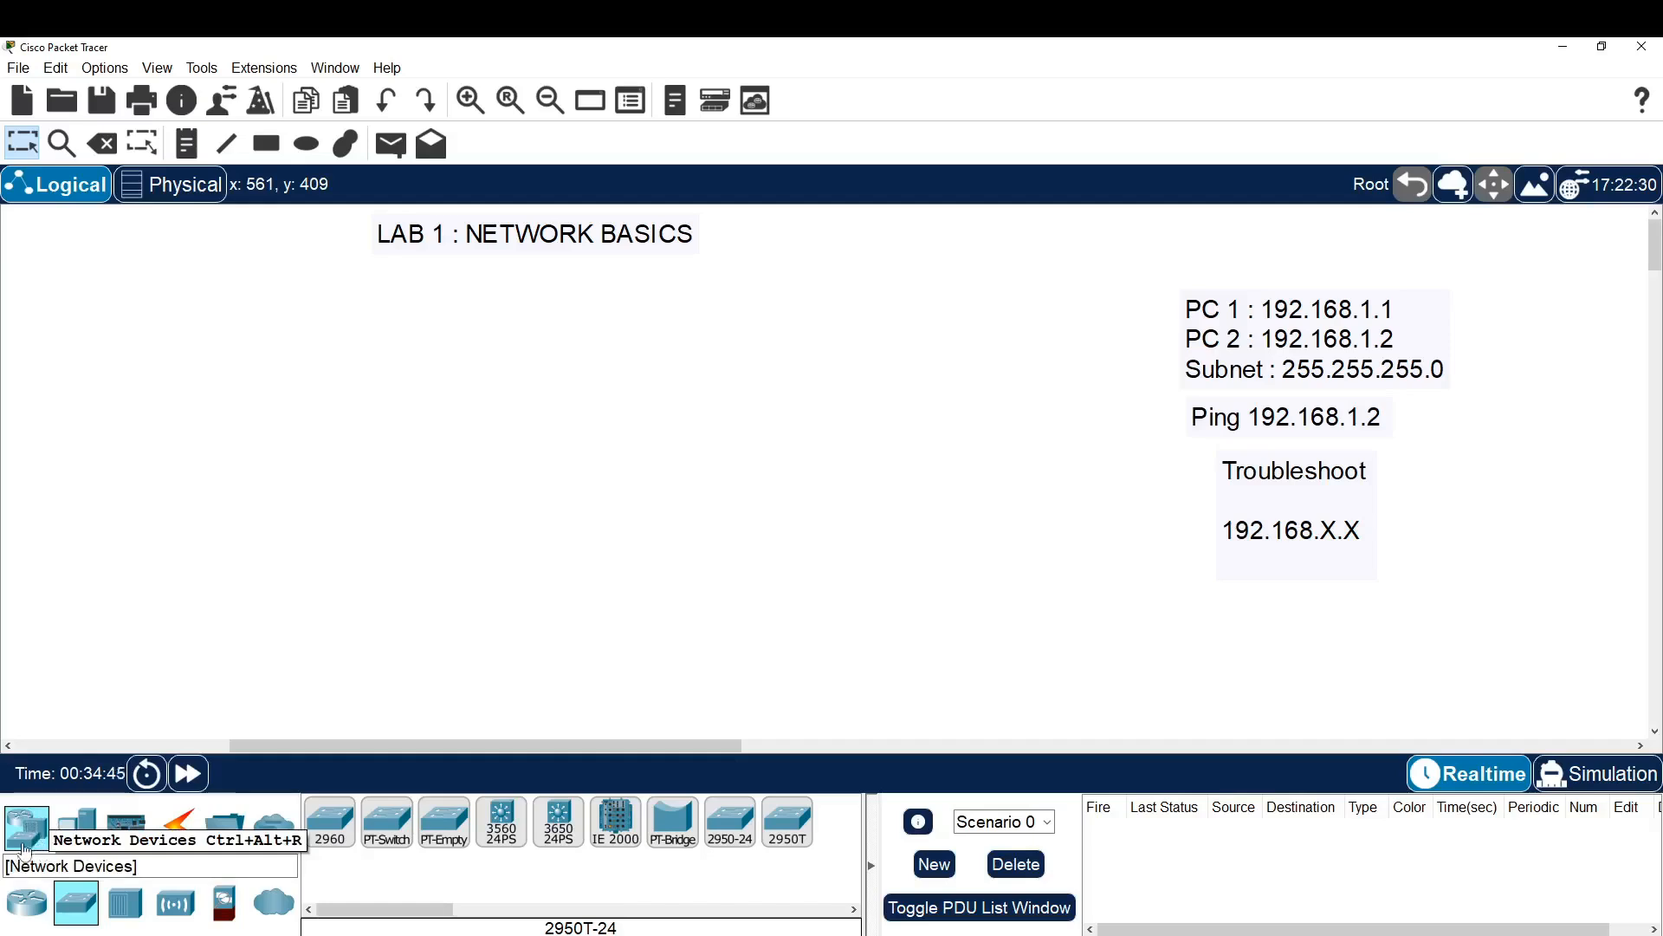
{"action": "left_click", "coordinate": [35, 838]}
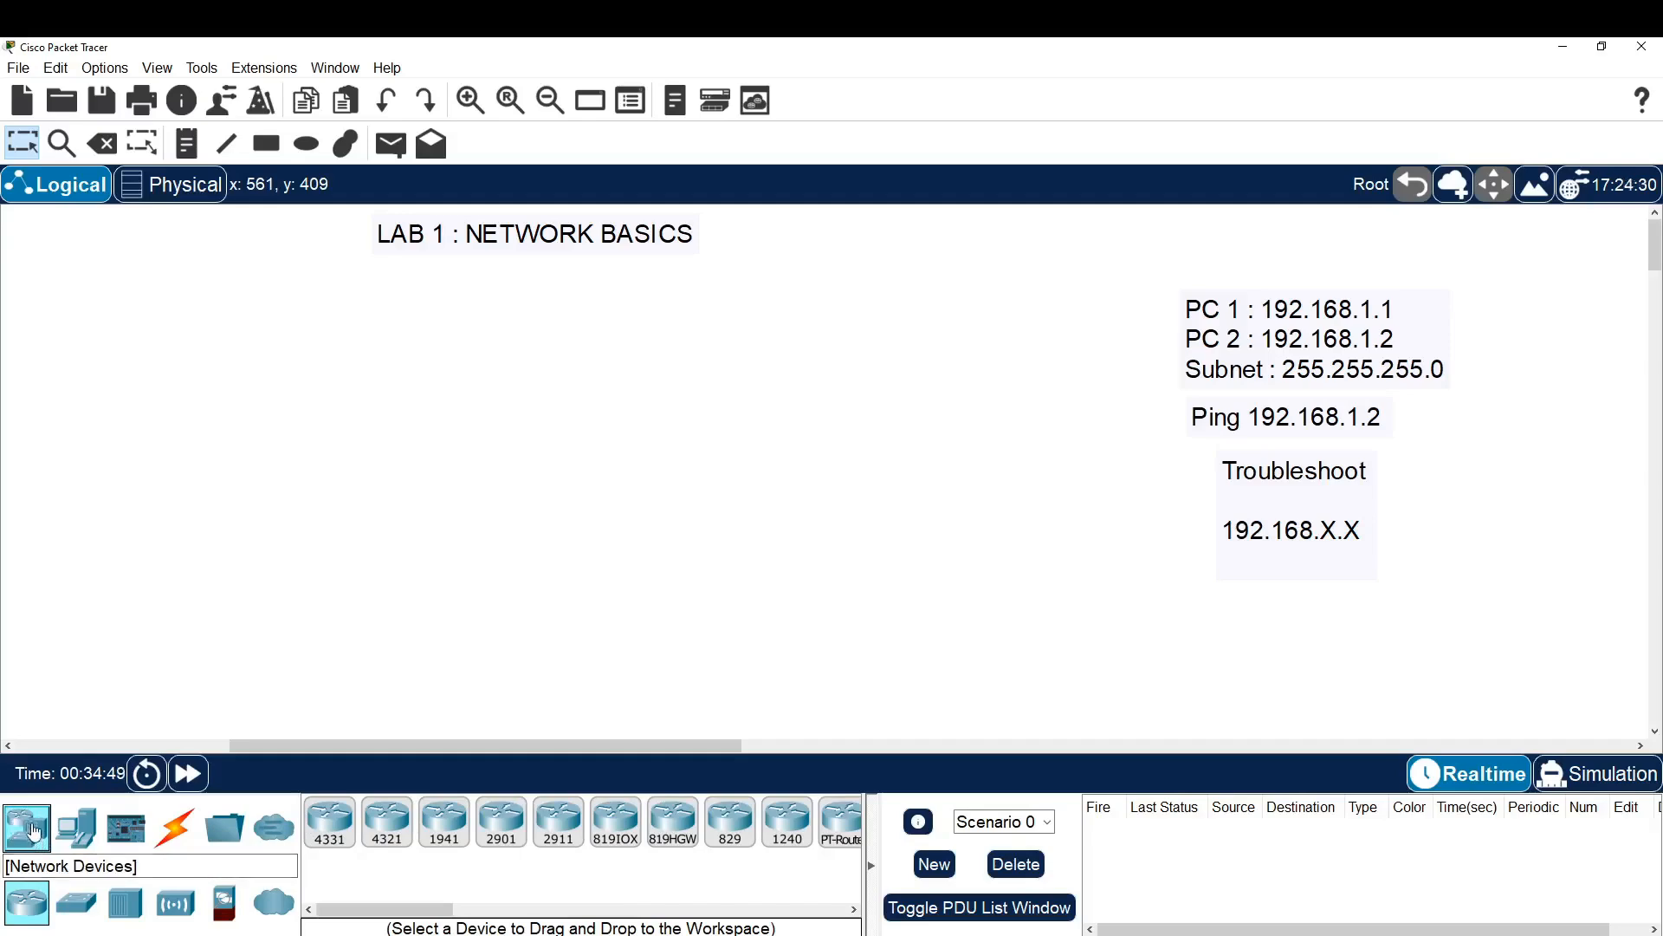
{"action": "left_click", "coordinate": [82, 836]}
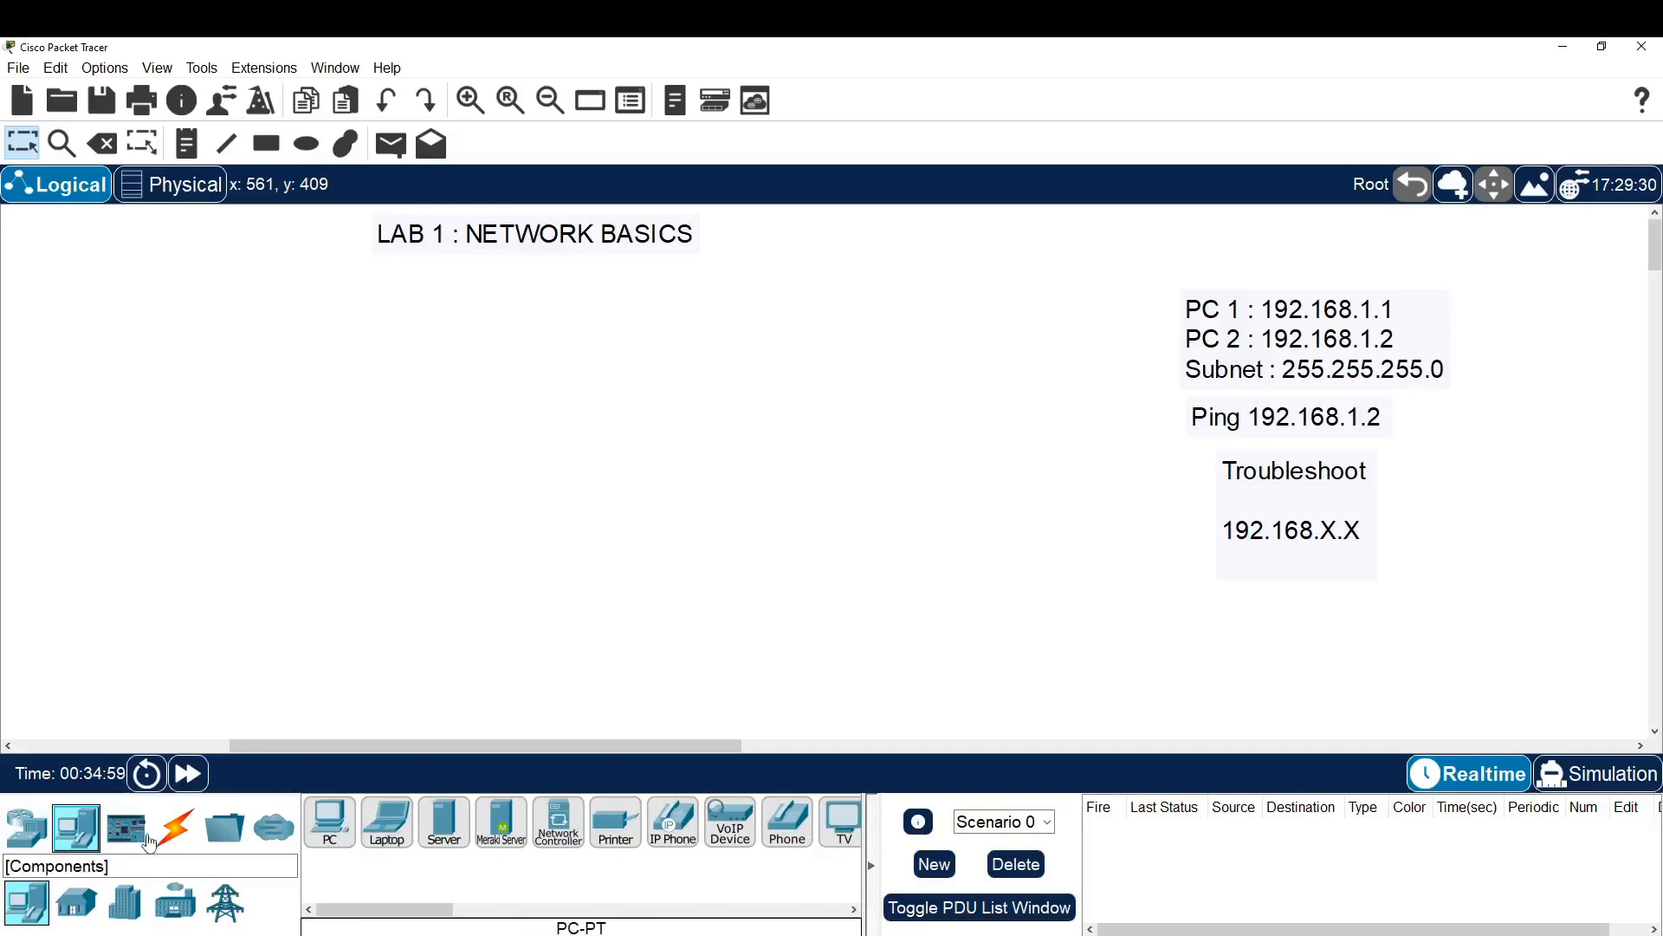
{"action": "left_click", "coordinate": [173, 838]}
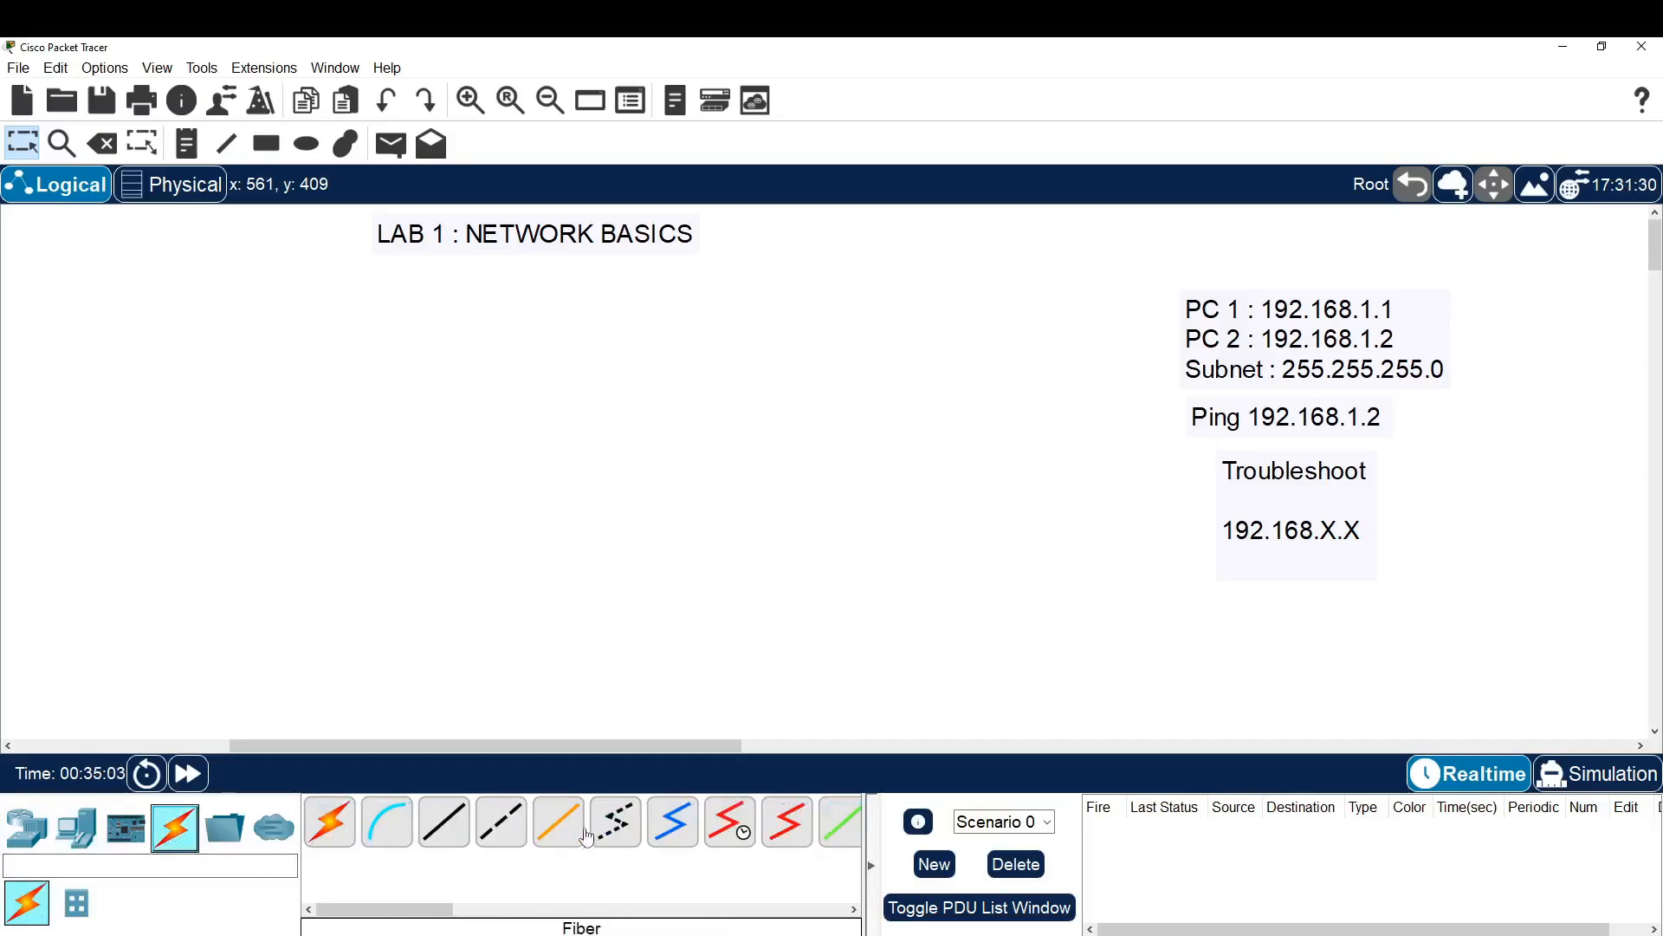
{"action": "mouse_move", "coordinate": [414, 908]}
{"action": "left_mouse_down"}
{"action": "mouse_move", "coordinate": [518, 908]}
{"action": "mouse_move", "coordinate": [408, 911]}
{"action": "left_mouse_up"}
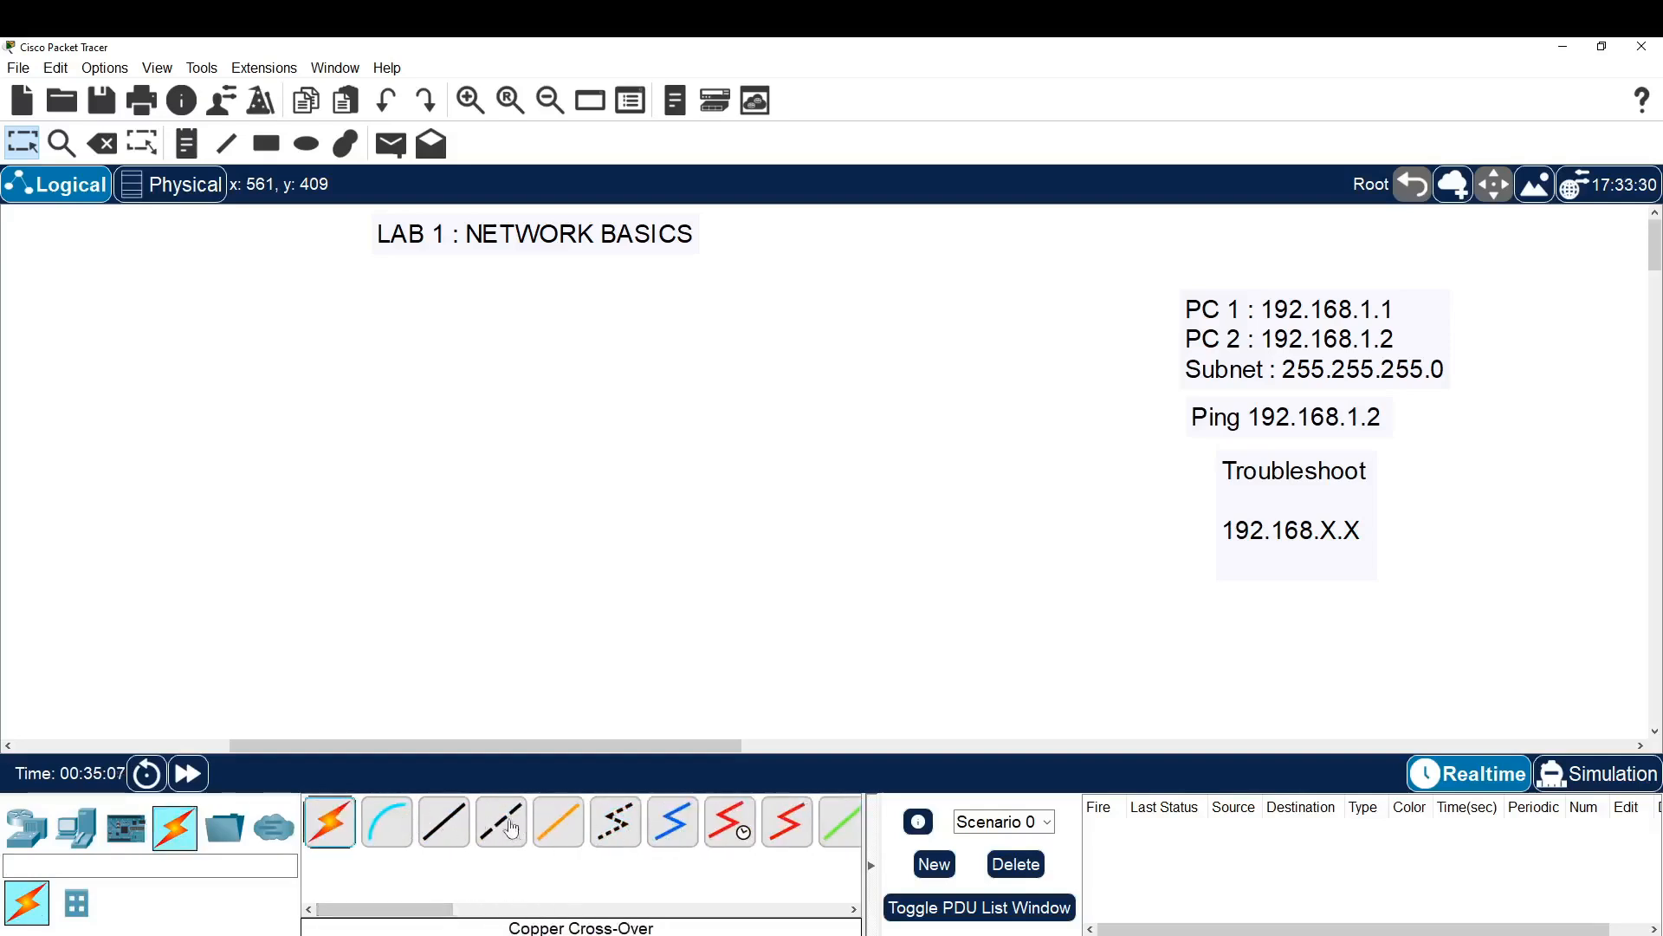
{"action": "left_click", "coordinate": [26, 834]}
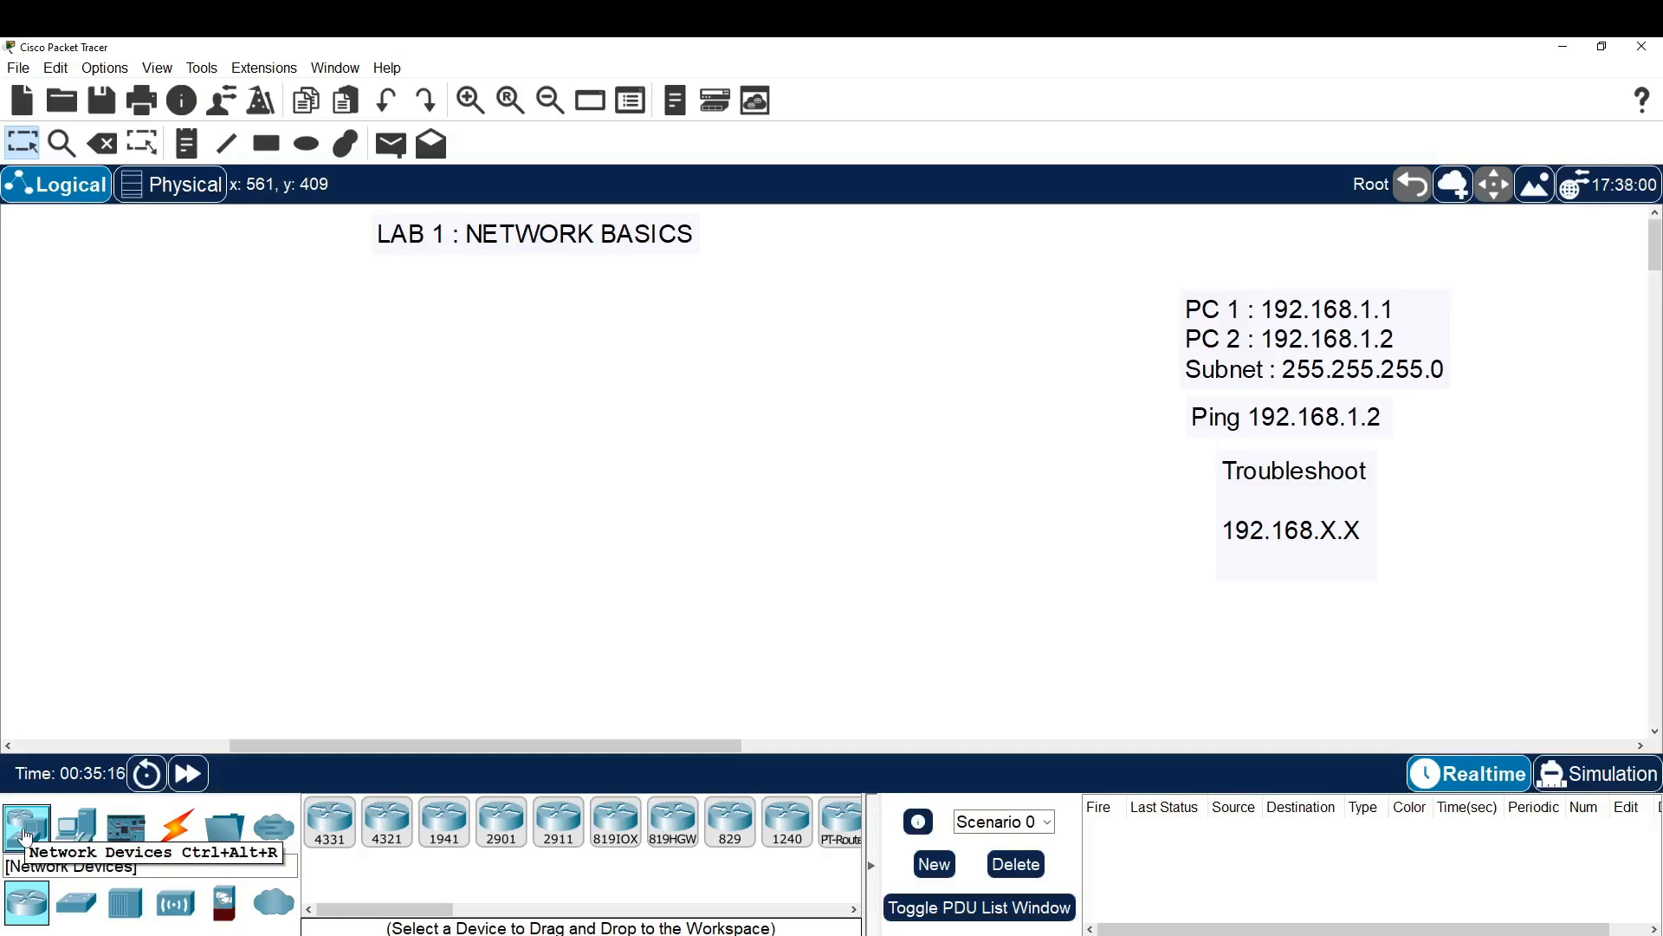
Place a PC in the workspace and a laptop far to its right, leaving space between them.
{"action": "left_click", "coordinate": [77, 827]}
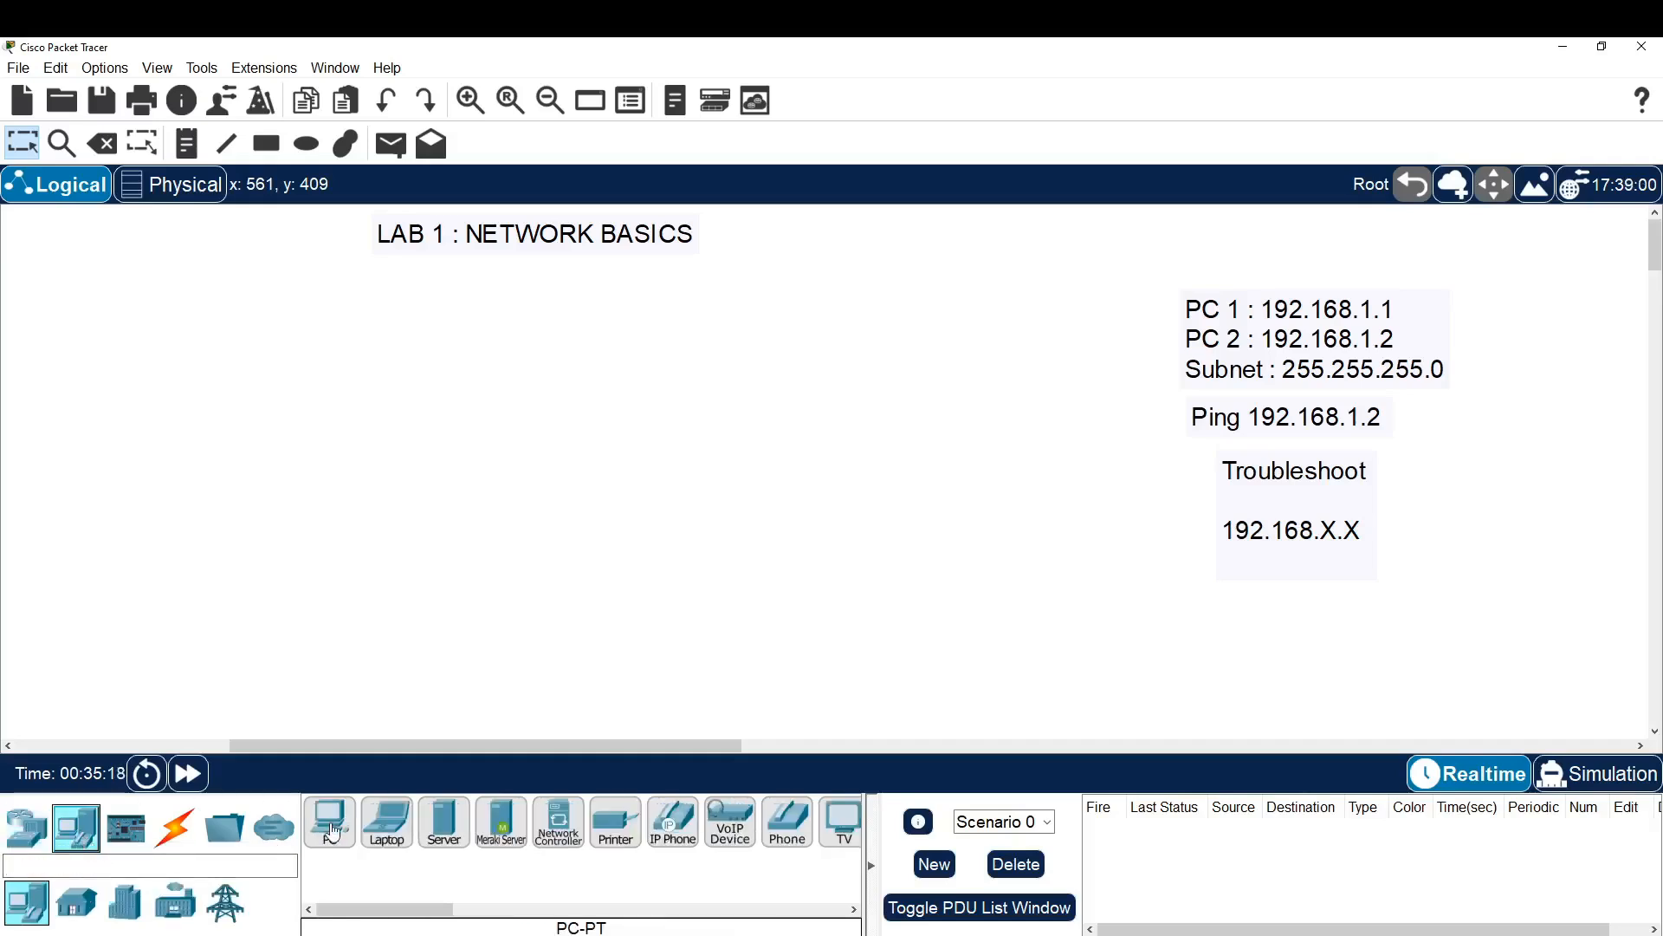
{"action": "left_click_drag", "start_coordinate": [331, 832], "coordinate": [132, 401]}
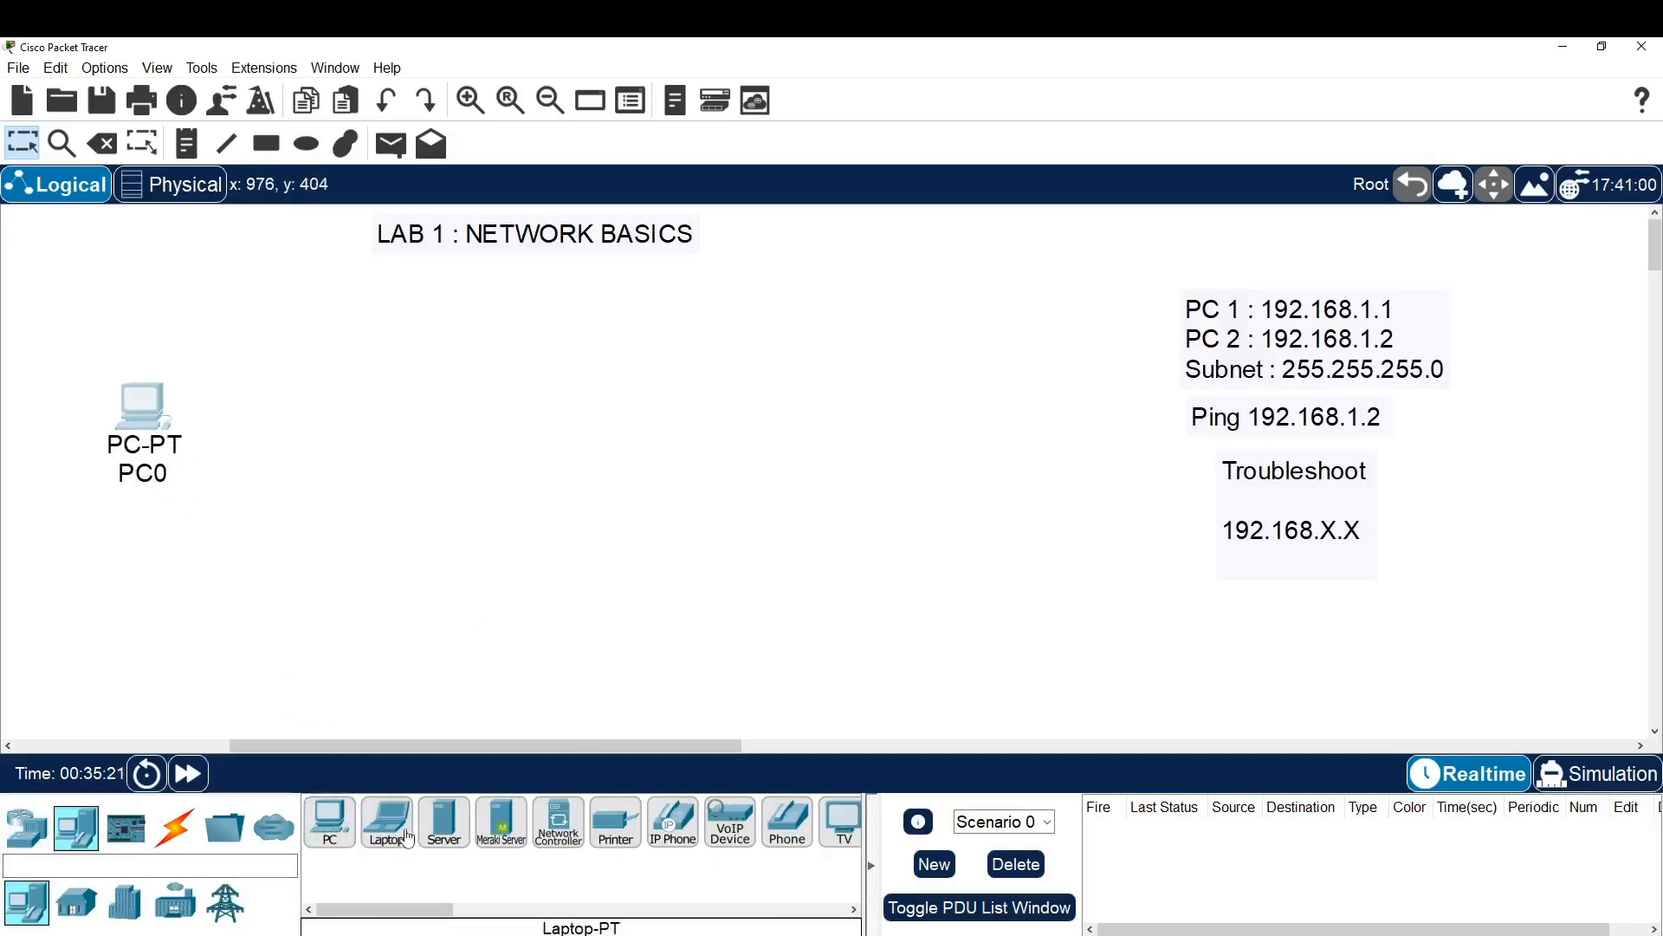
{"action": "left_click_drag", "start_coordinate": [407, 836], "coordinate": [940, 456]}
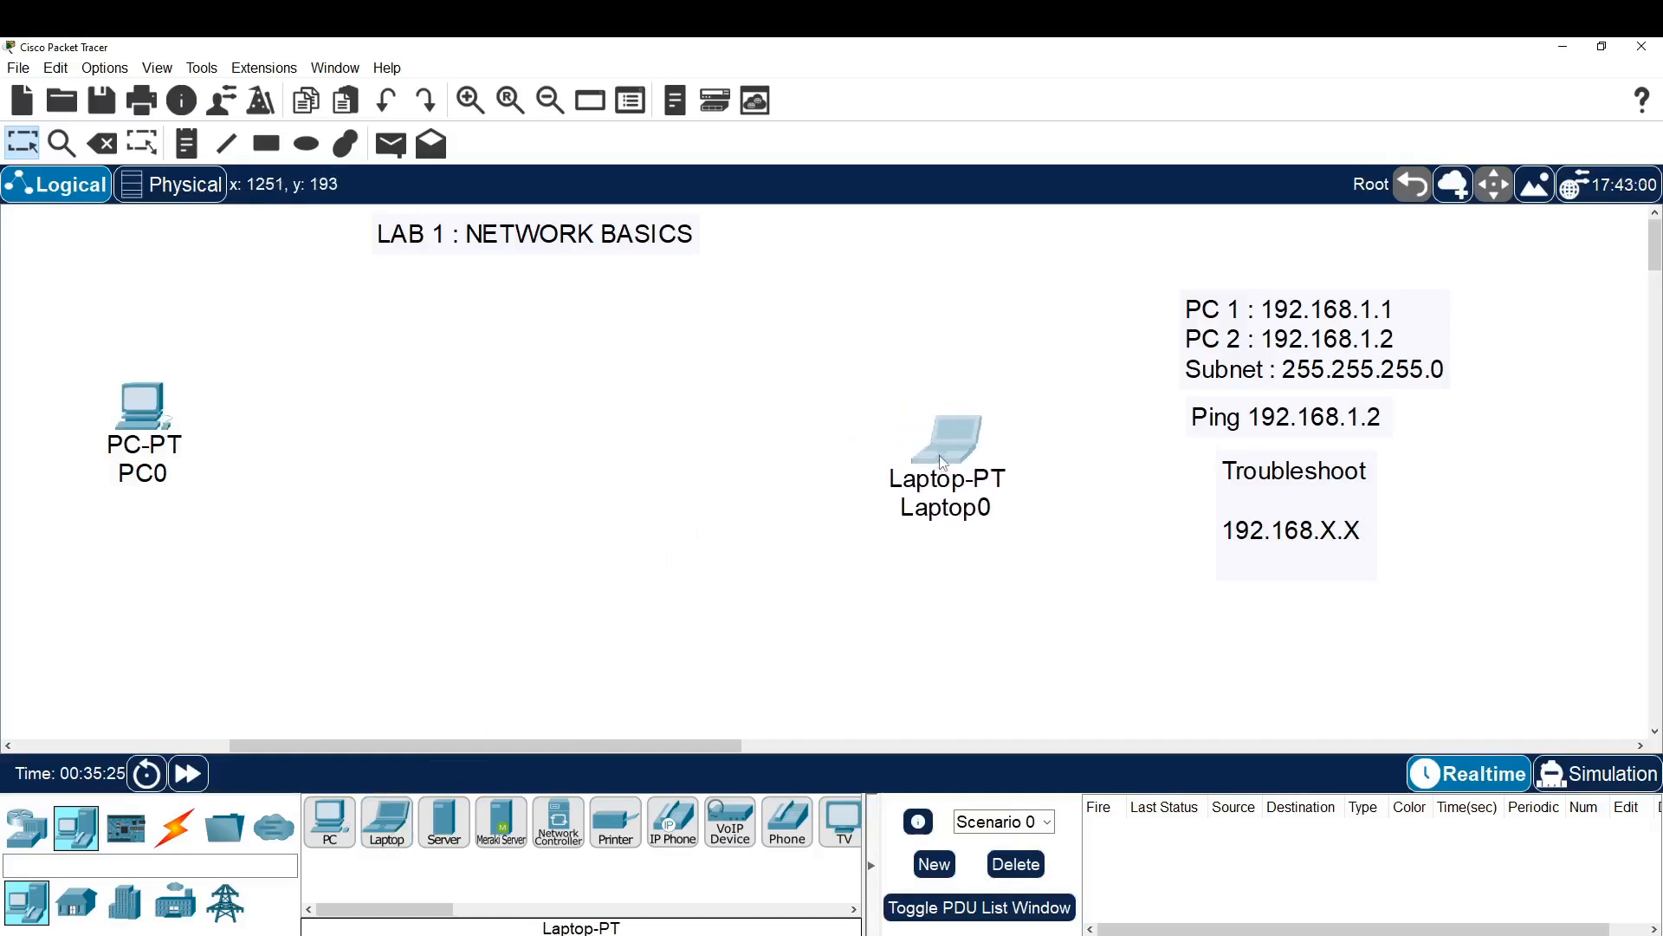
{"action": "mouse_move", "coordinate": [941, 456]}
Rename the PC as PC1 and the laptop as Laptop2.
{"action": "left_click", "coordinate": [144, 472]}
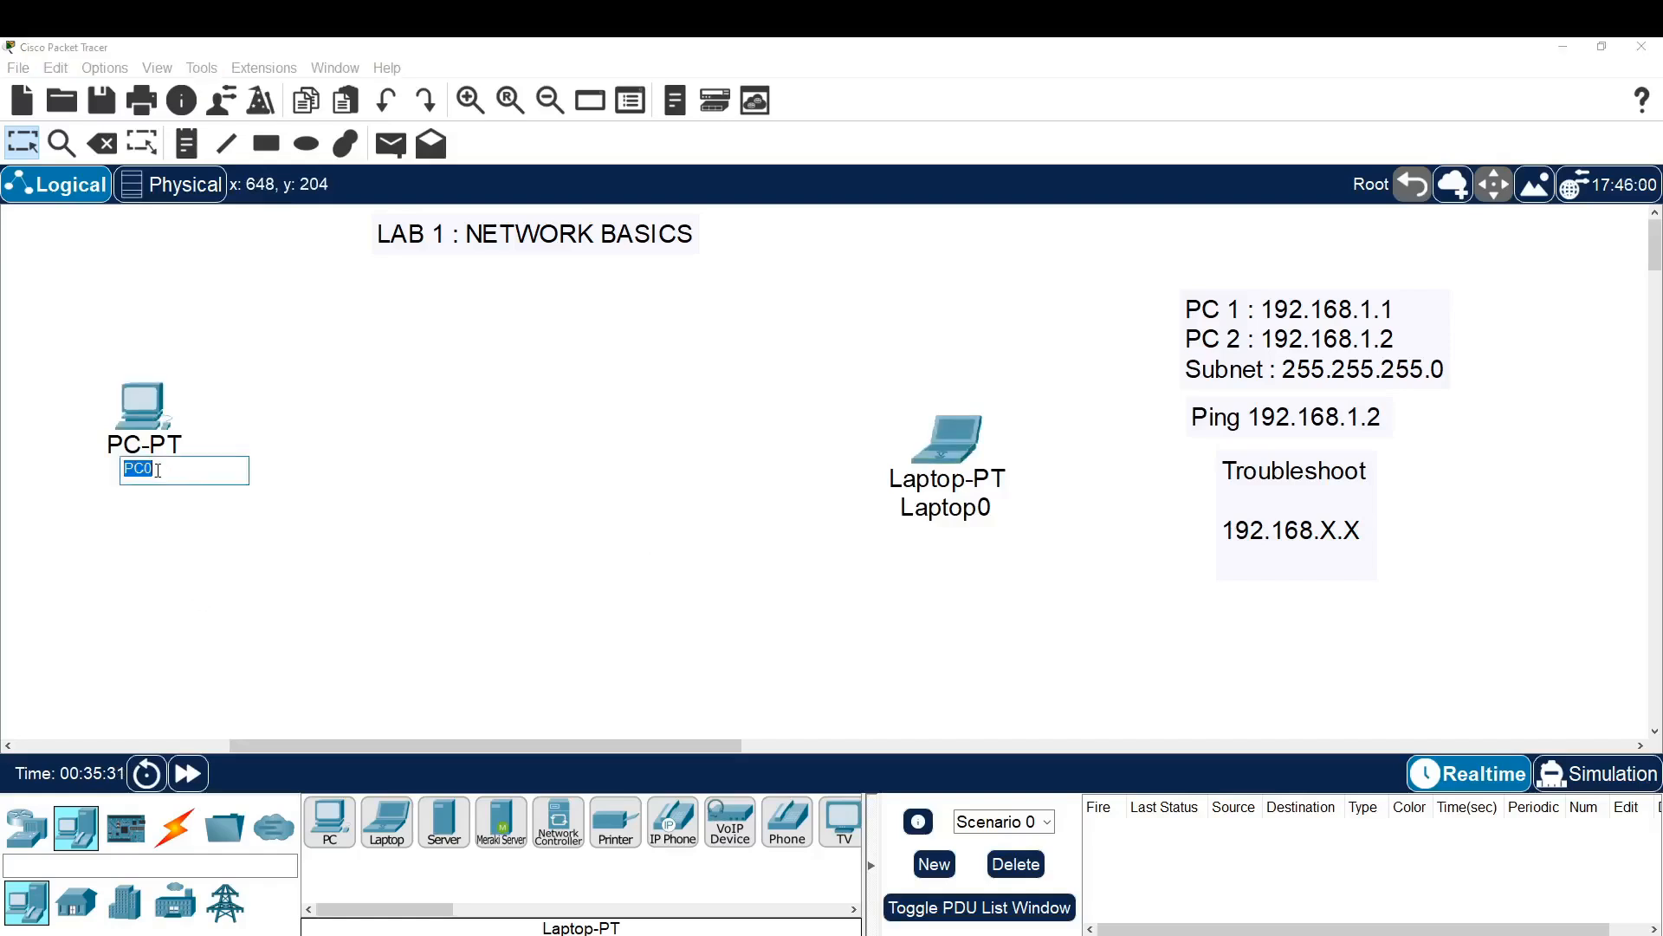
{"action": "key", "text": "BackSpace"}
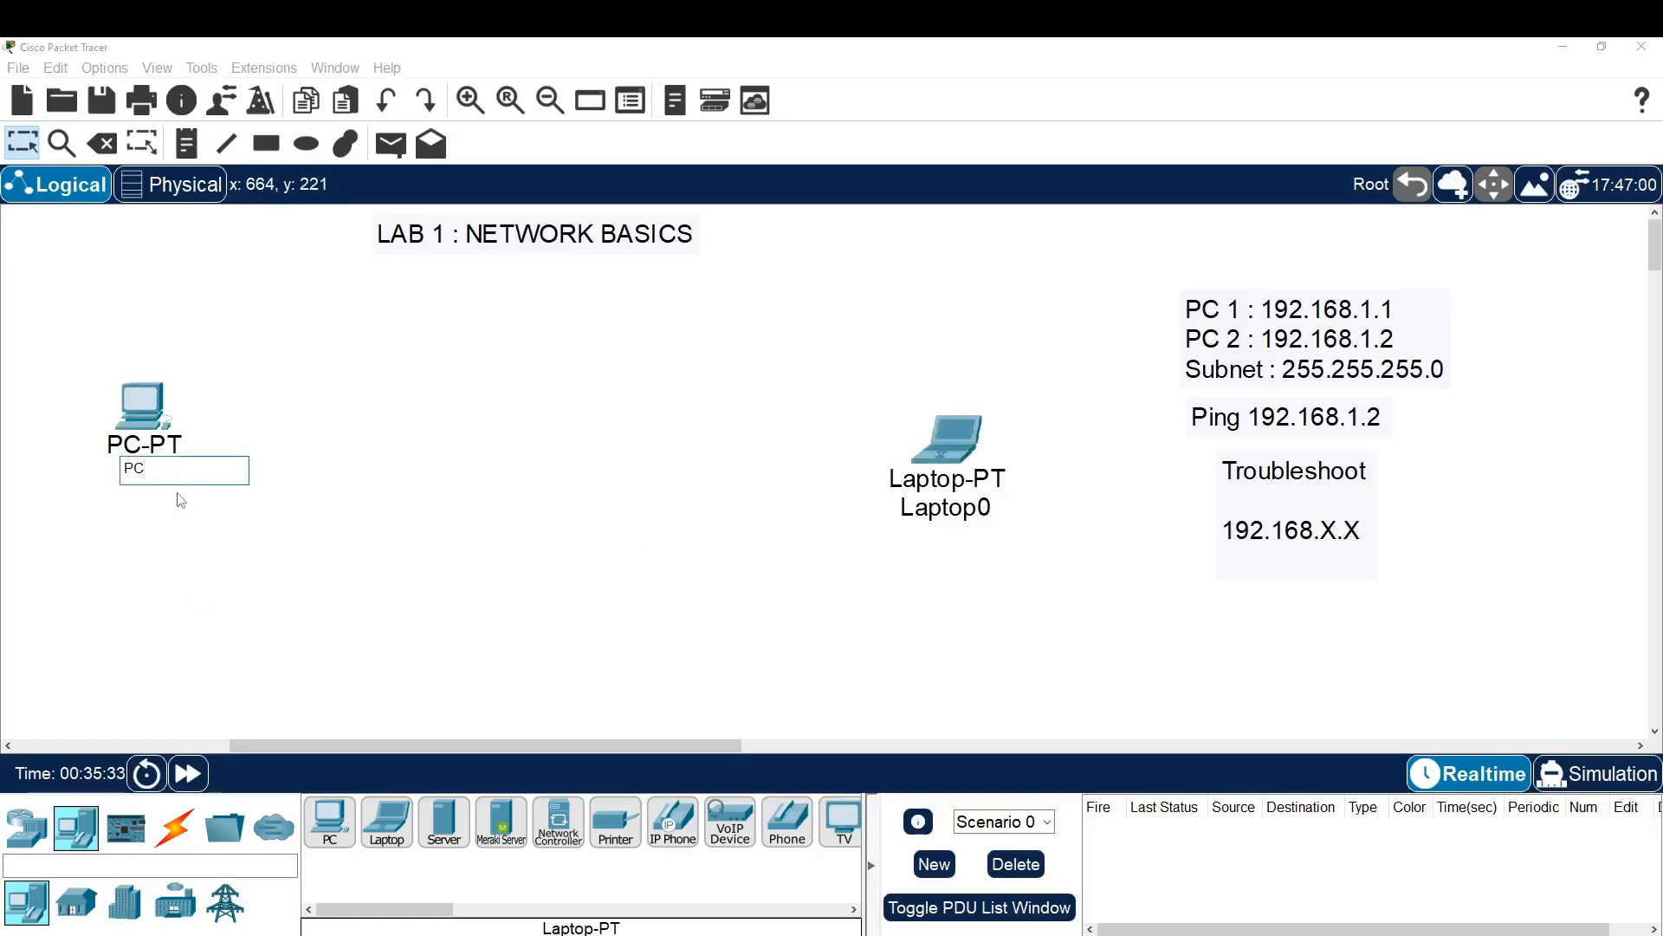
{"action": "left_click", "coordinate": [984, 507]}
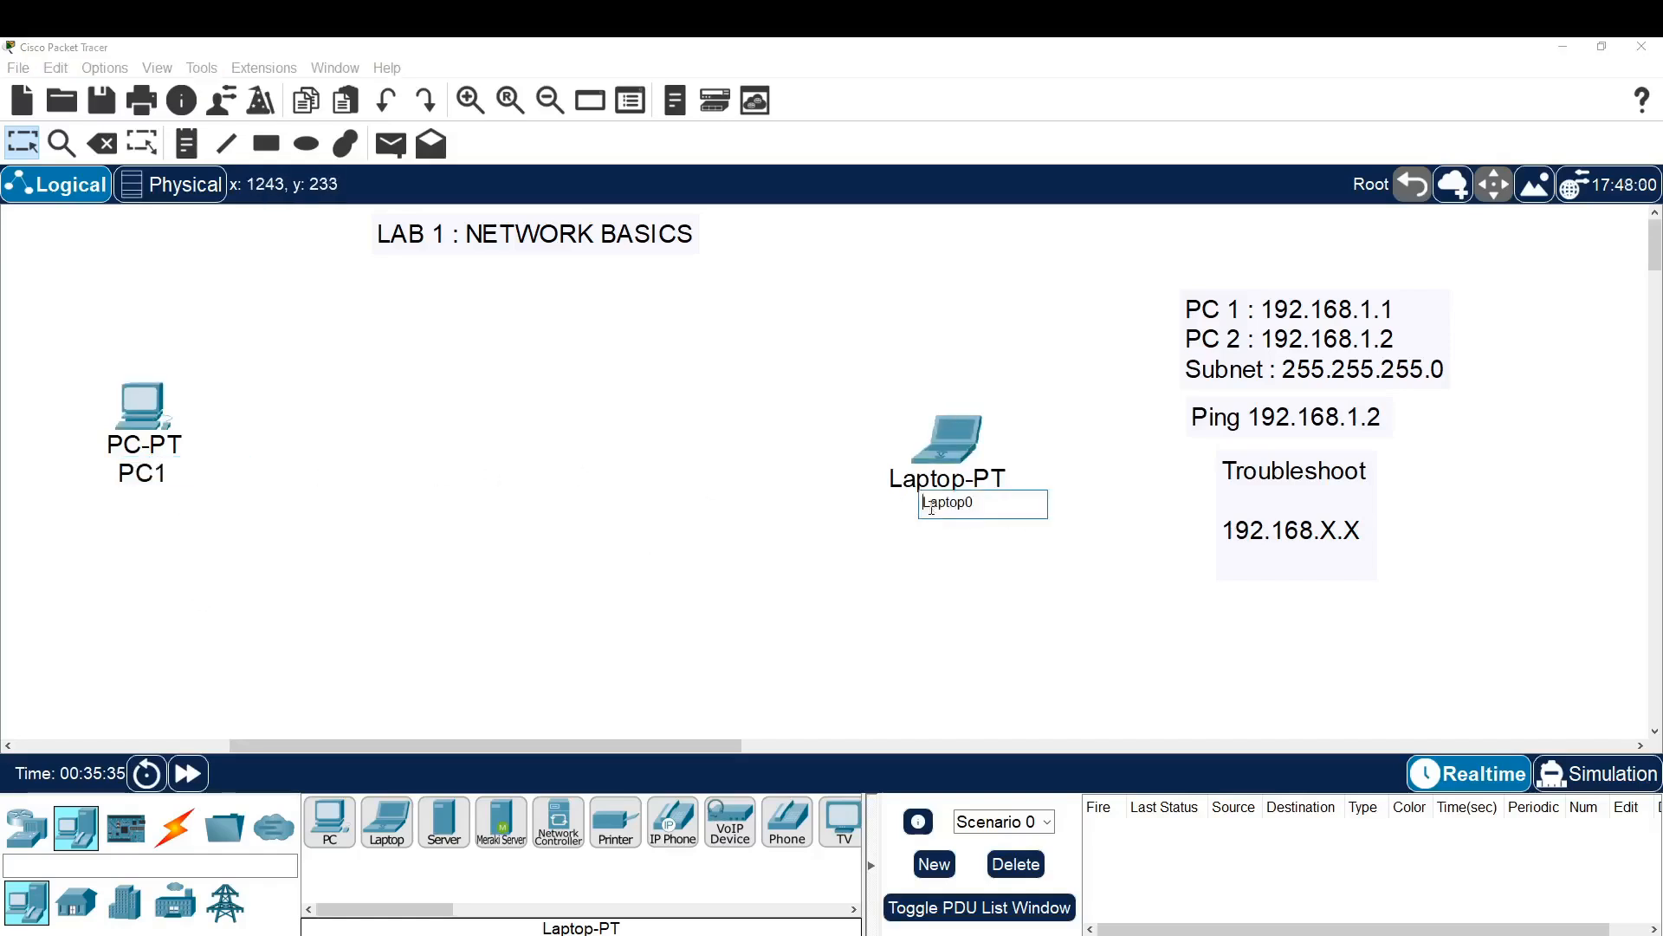
{"action": "double_click", "coordinate": [984, 507]}
{"action": "left_click", "coordinate": [984, 507]}
{"action": "key", "text": "BackSpace"}
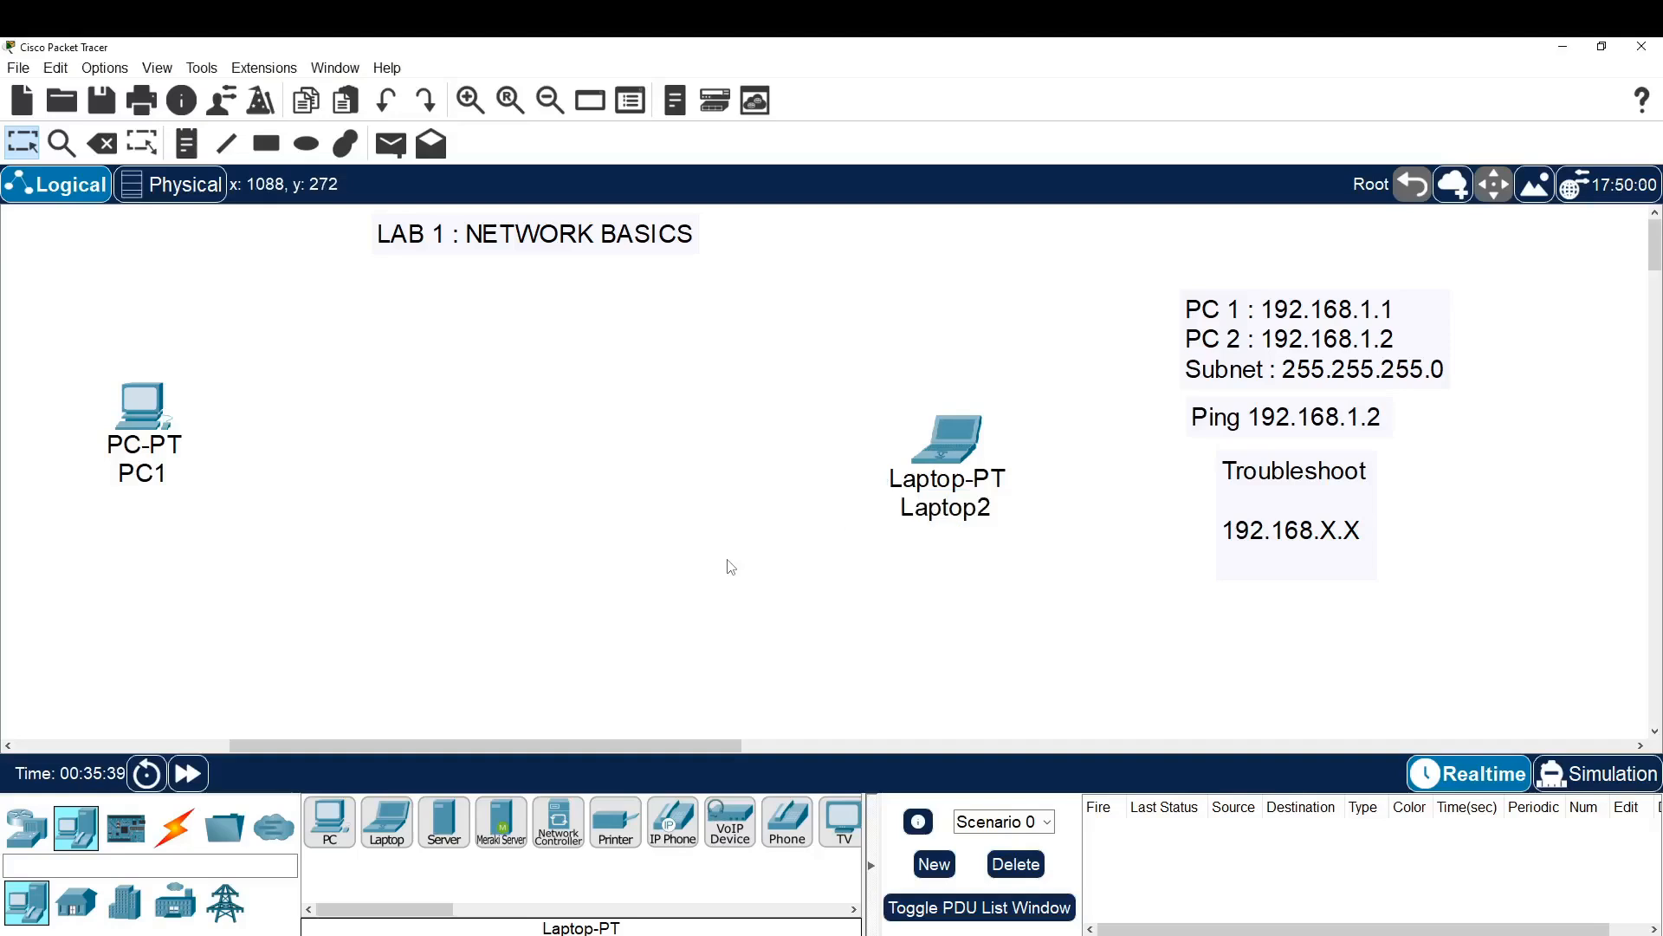
{"action": "left_click", "coordinate": [728, 568]}
Move the laptop level with the PC and place a 2960 switch between the two devices.
{"action": "mouse_move", "coordinate": [951, 465]}
{"action": "left_mouse_down"}
{"action": "mouse_move", "coordinate": [907, 433]}
{"action": "mouse_move", "coordinate": [930, 440]}
{"action": "left_mouse_up"}
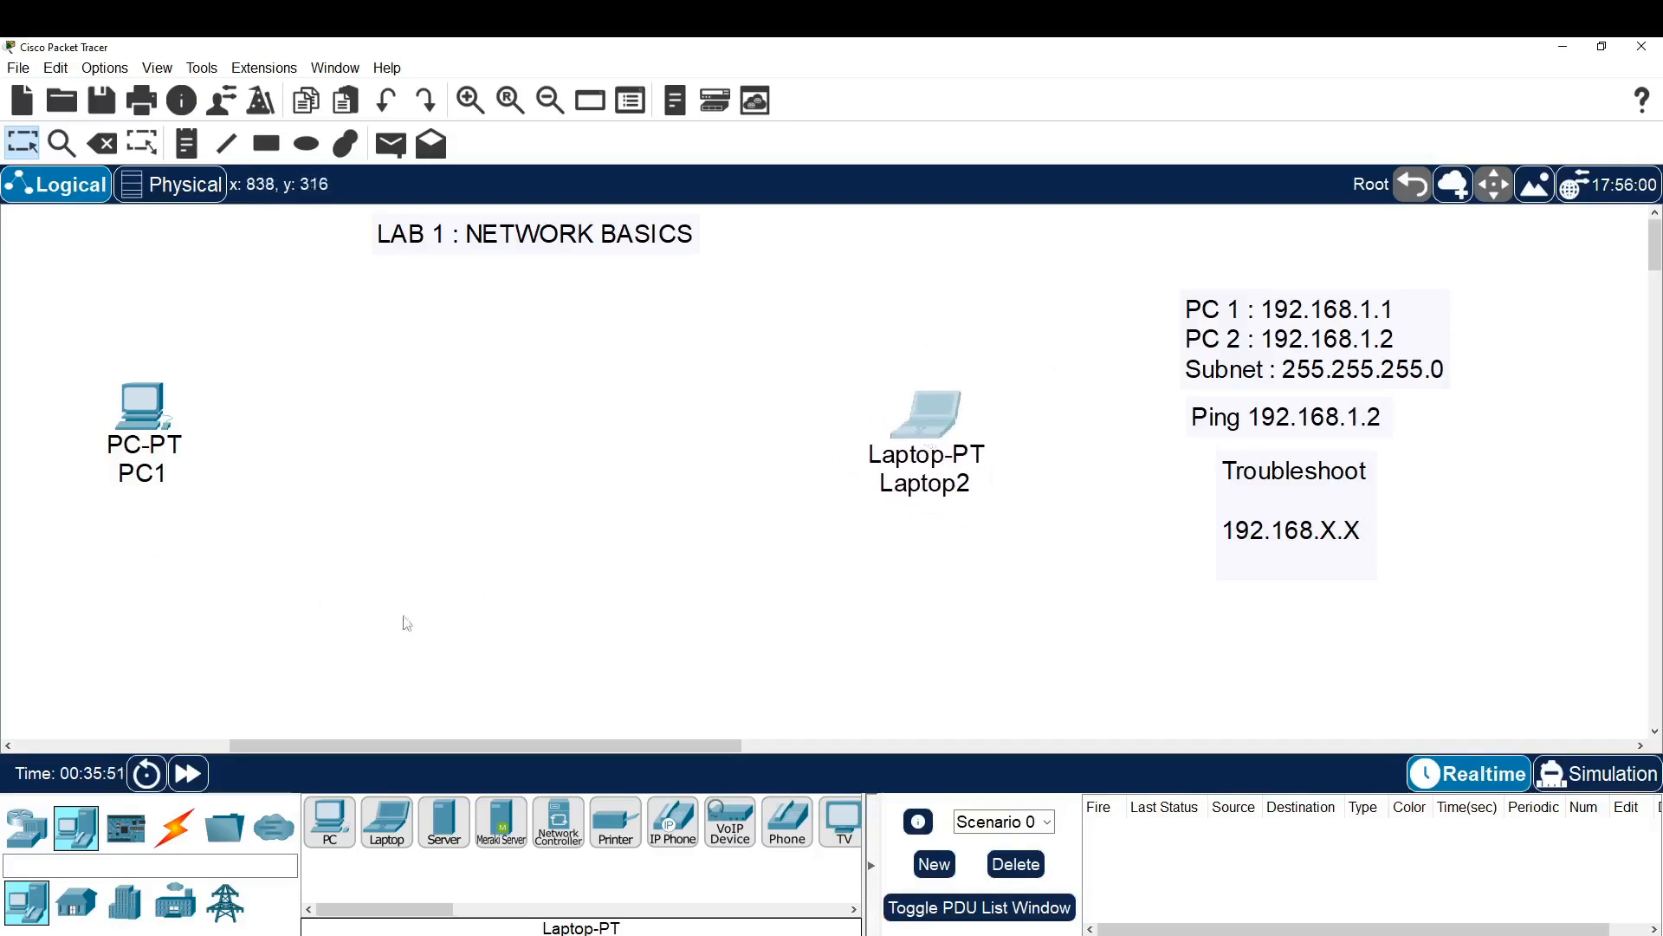
{"action": "left_click", "coordinate": [36, 832]}
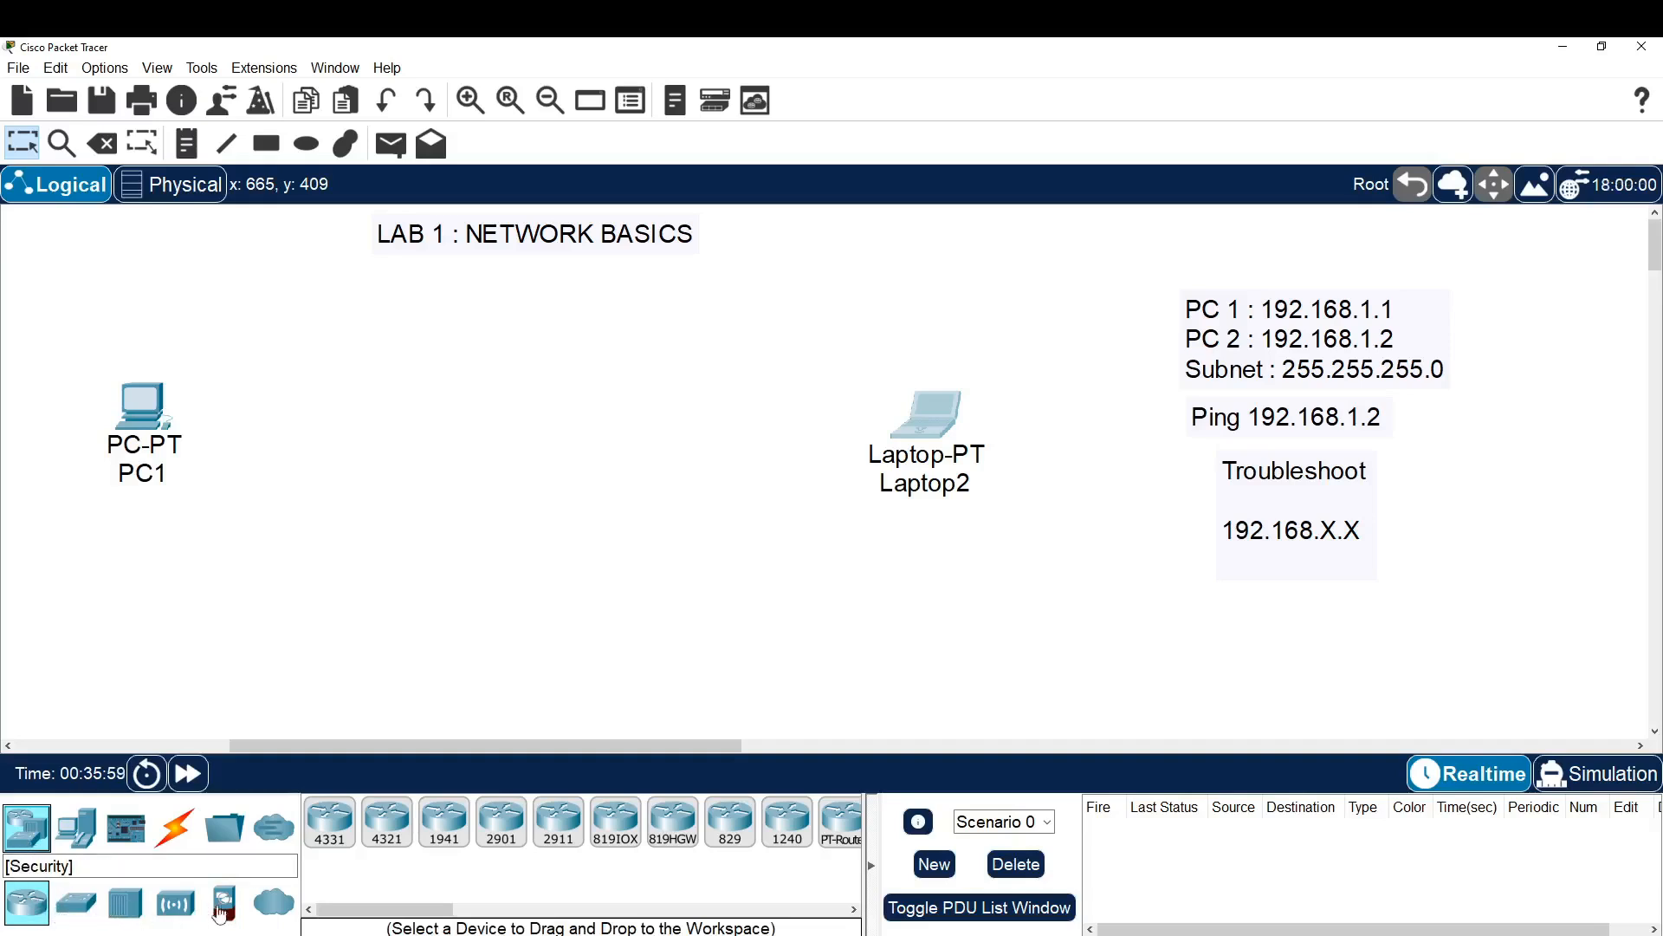
{"action": "left_click", "coordinate": [77, 906]}
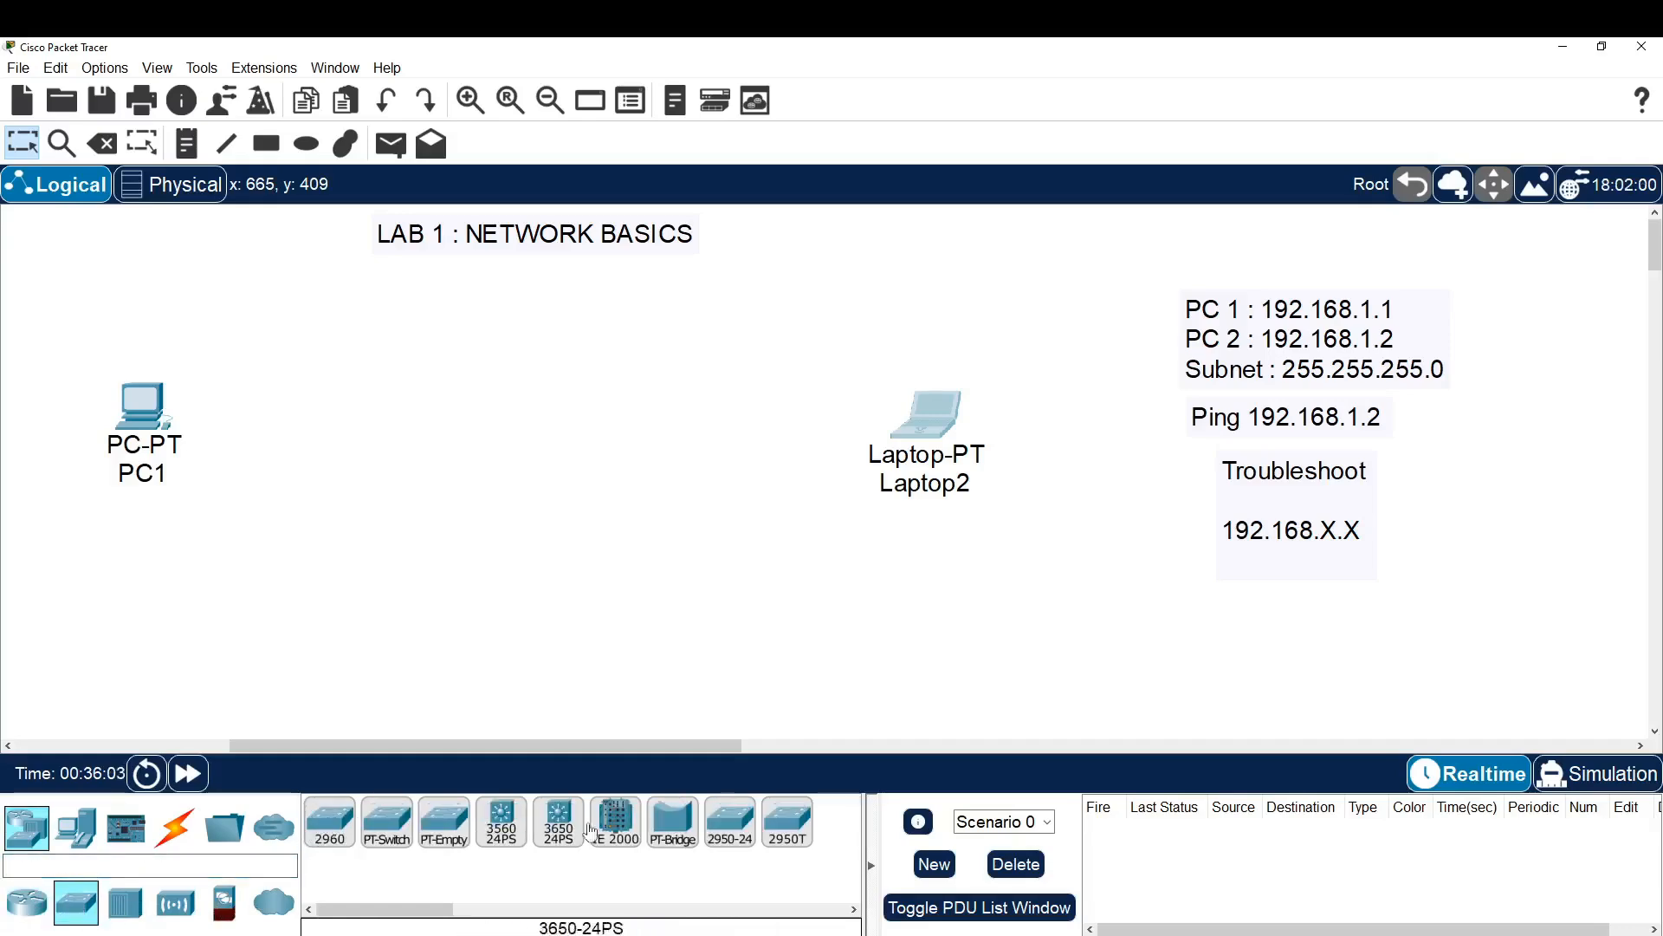
{"action": "left_click_drag", "start_coordinate": [331, 828], "coordinate": [552, 399]}
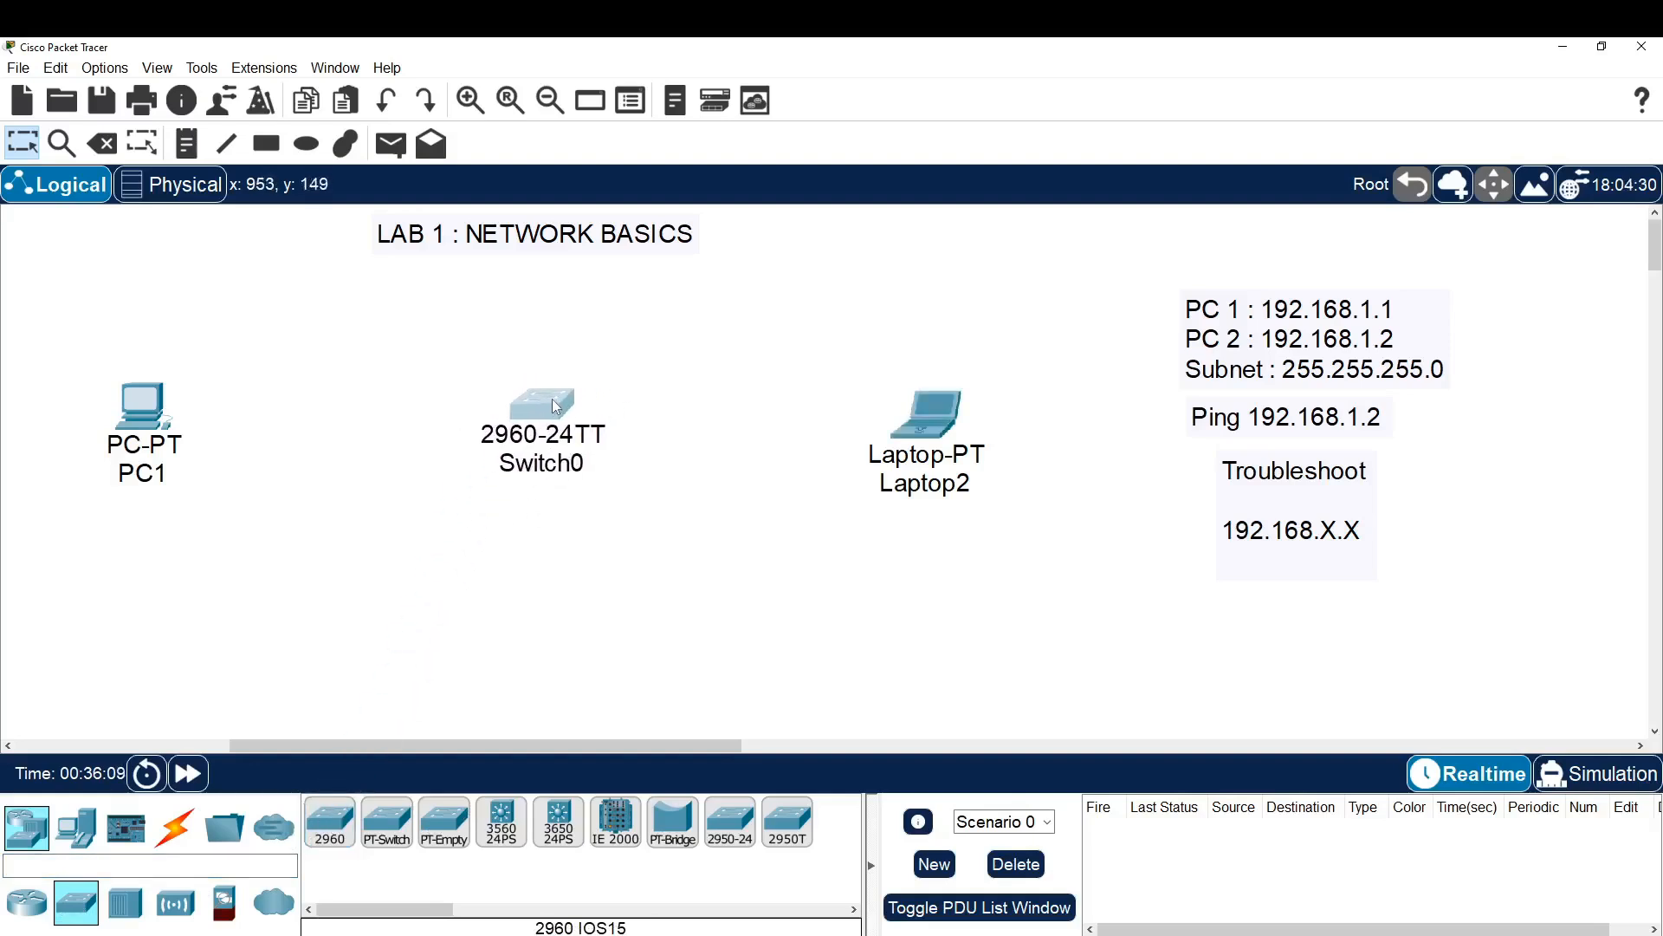
{"action": "left_click", "coordinate": [531, 546]}
Connect PC1's FastEthernet0 port to the switch's FastEthernet0/1 port with a copper straight-through cable.
{"action": "left_click", "coordinate": [174, 830]}
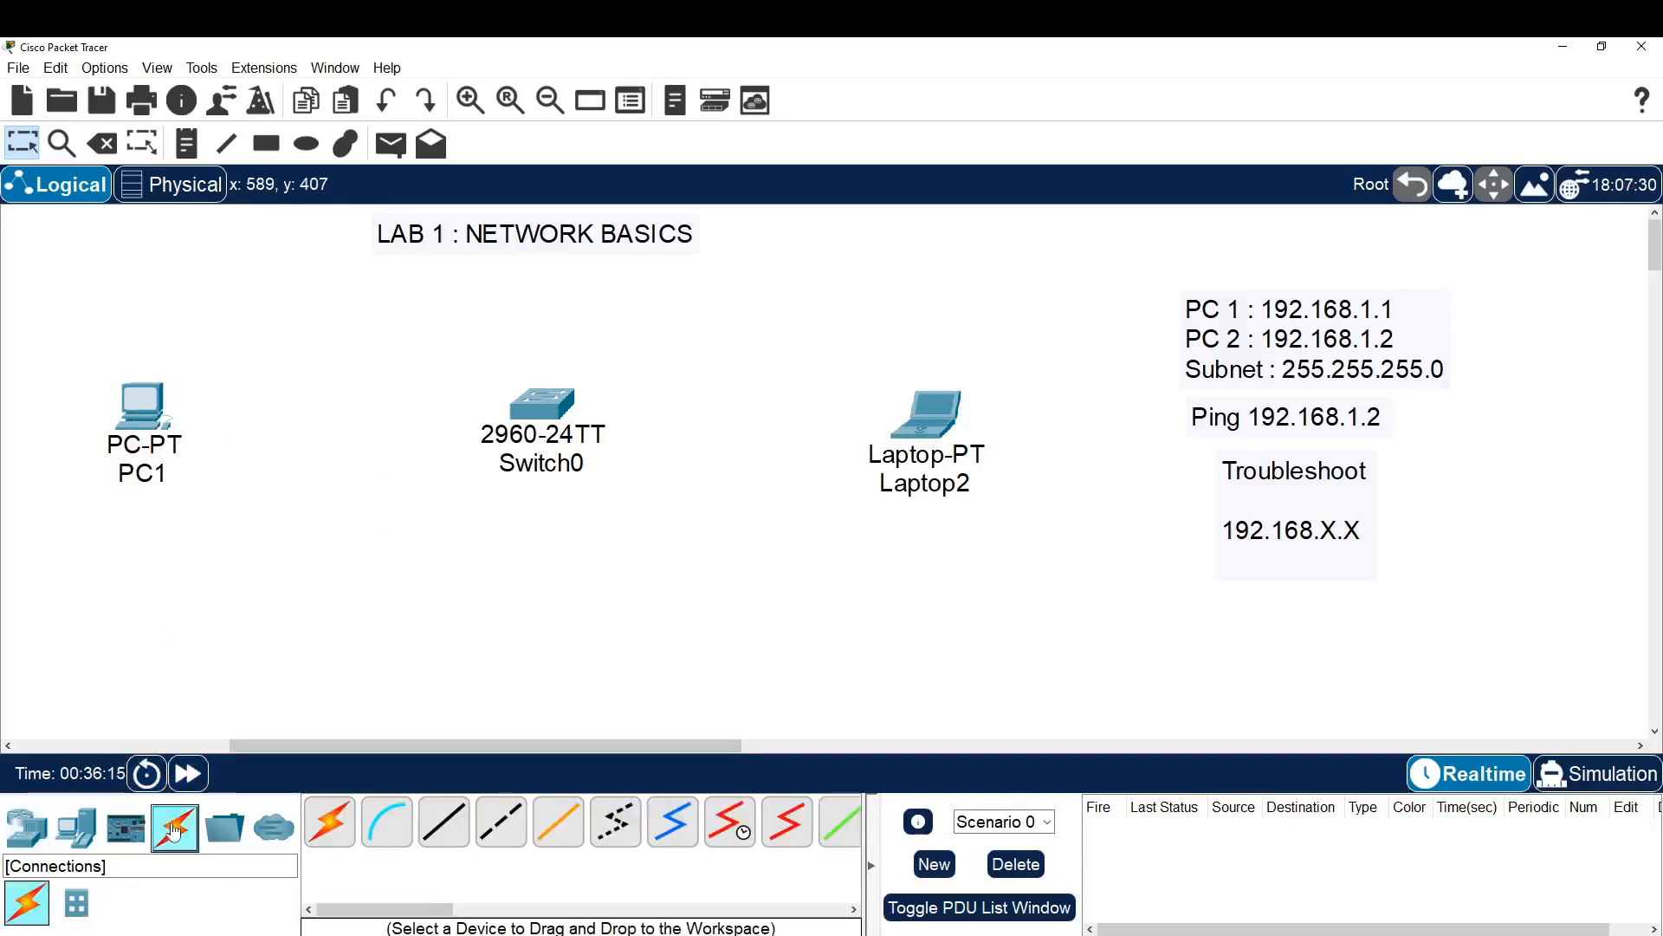
{"action": "left_click", "coordinate": [466, 834]}
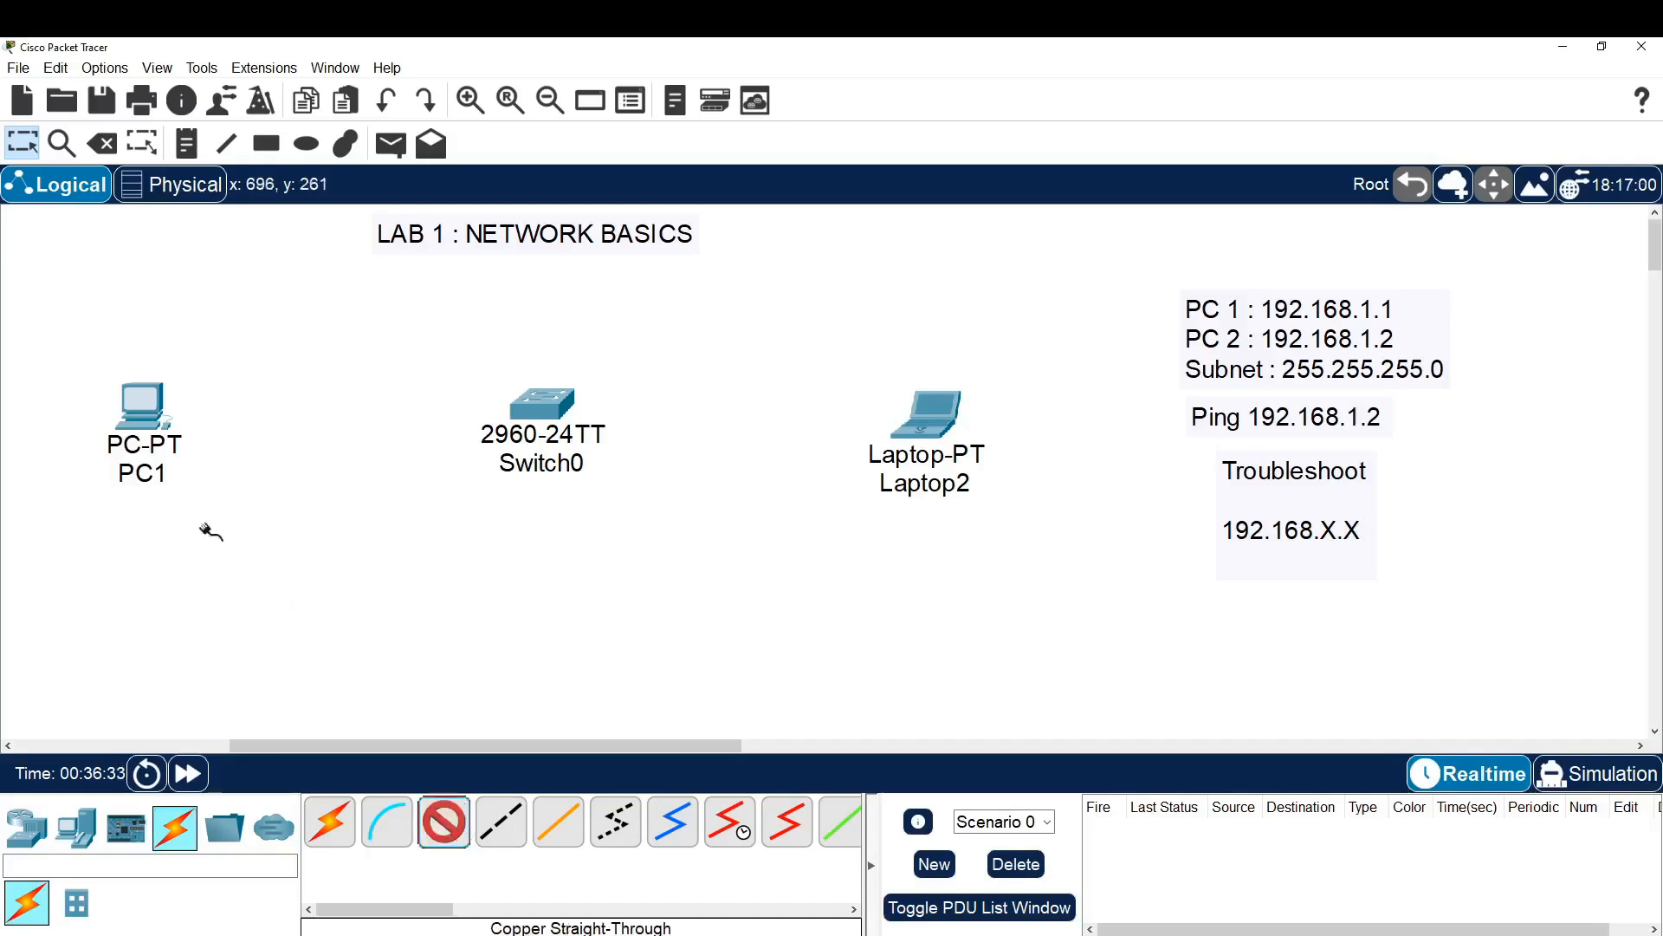
{"action": "left_click", "coordinate": [155, 424]}
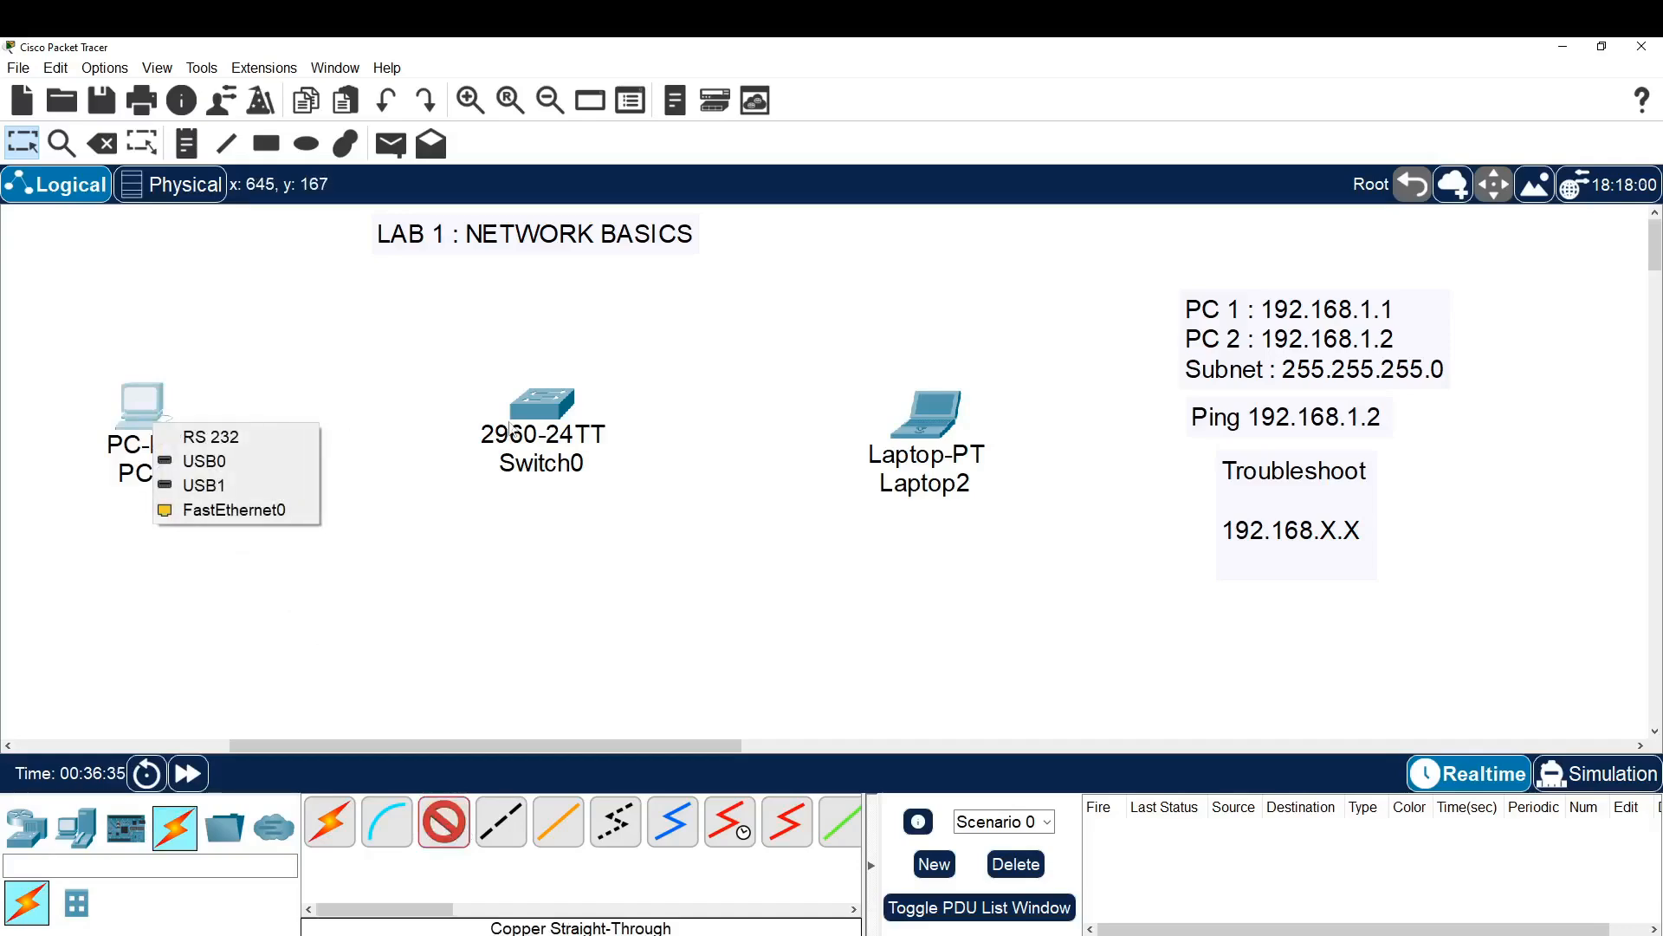
{"action": "left_click", "coordinate": [397, 520]}
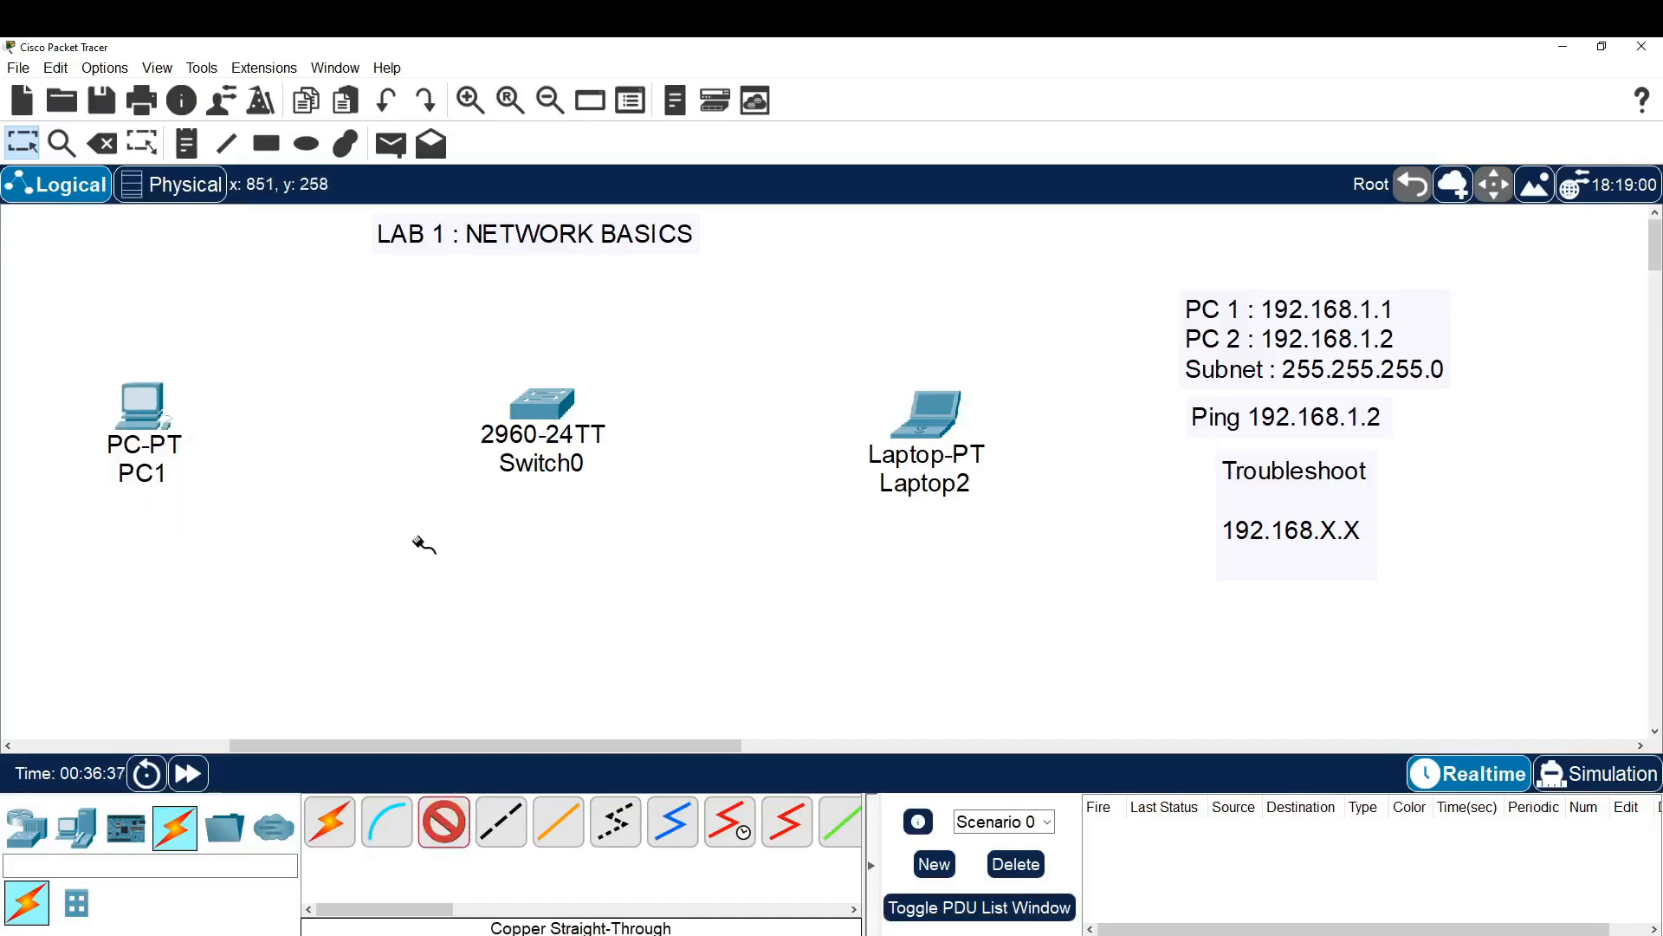
{"action": "left_click", "coordinate": [141, 423]}
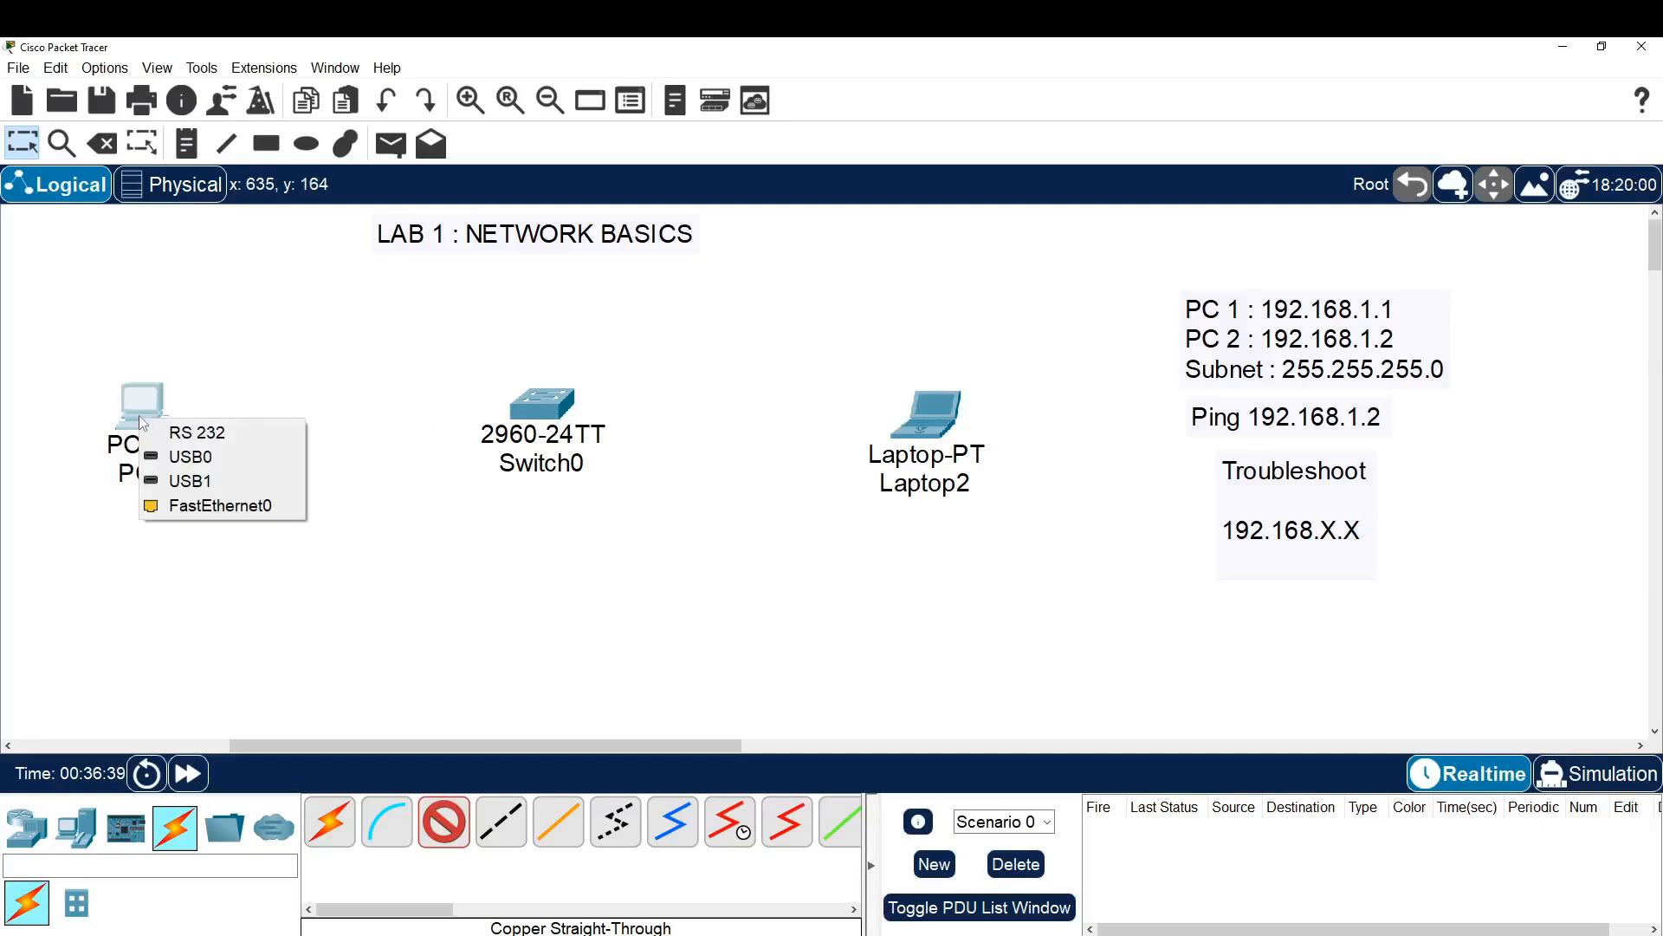
{"action": "left_click", "coordinate": [204, 515]}
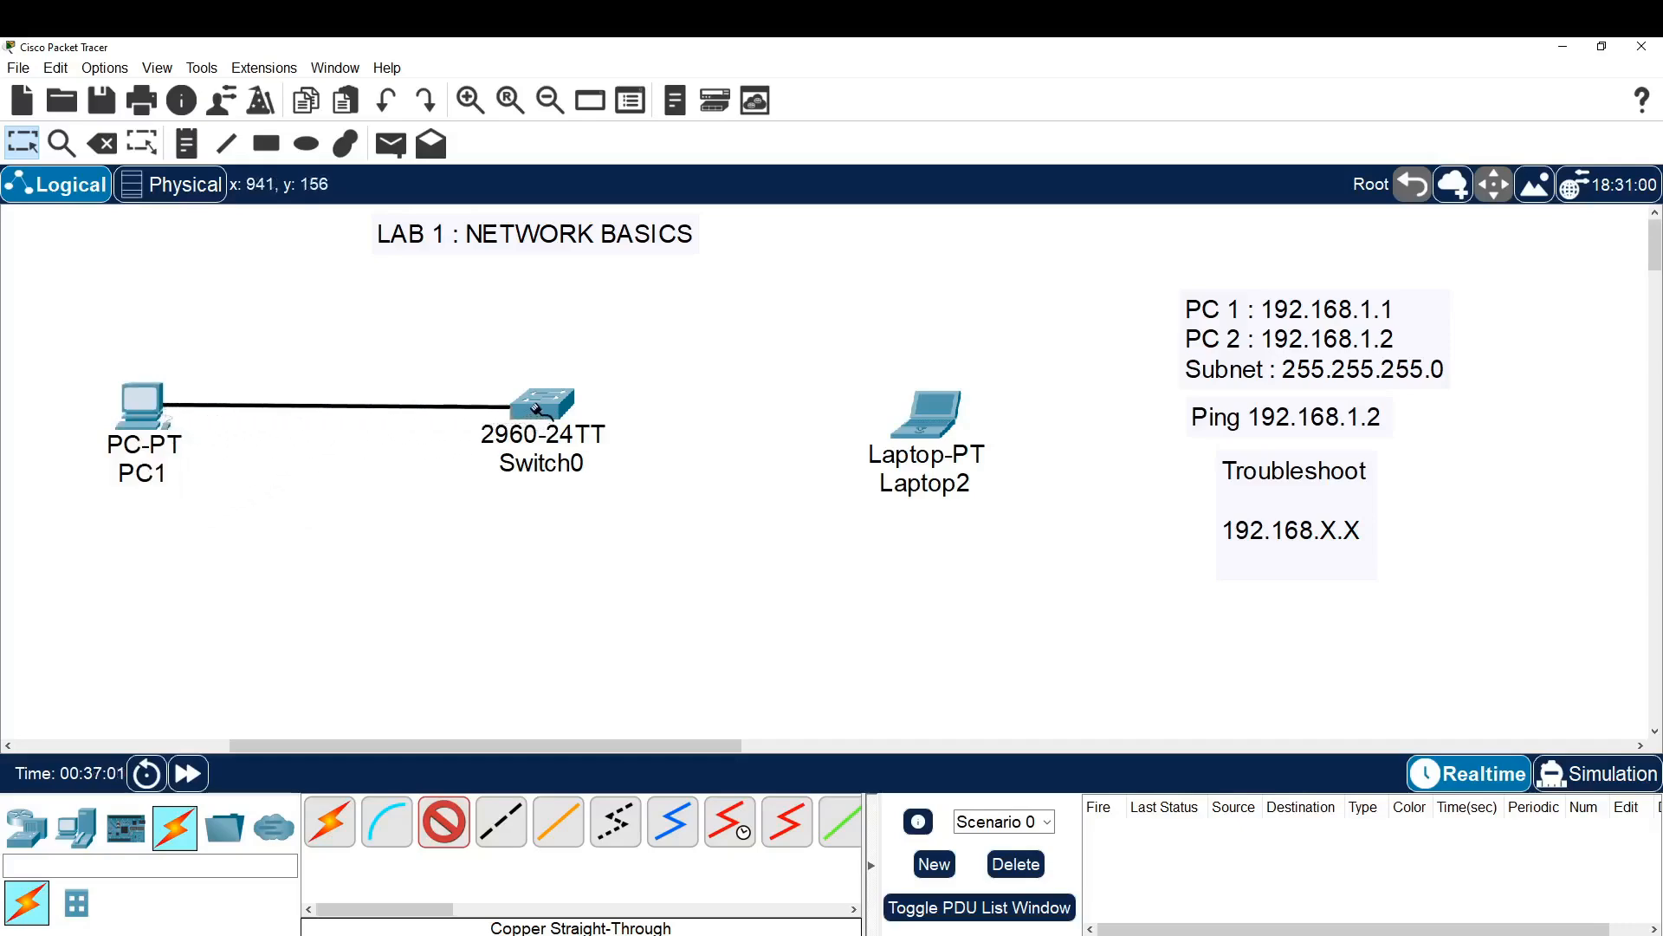
{"action": "left_click", "coordinate": [534, 409]}
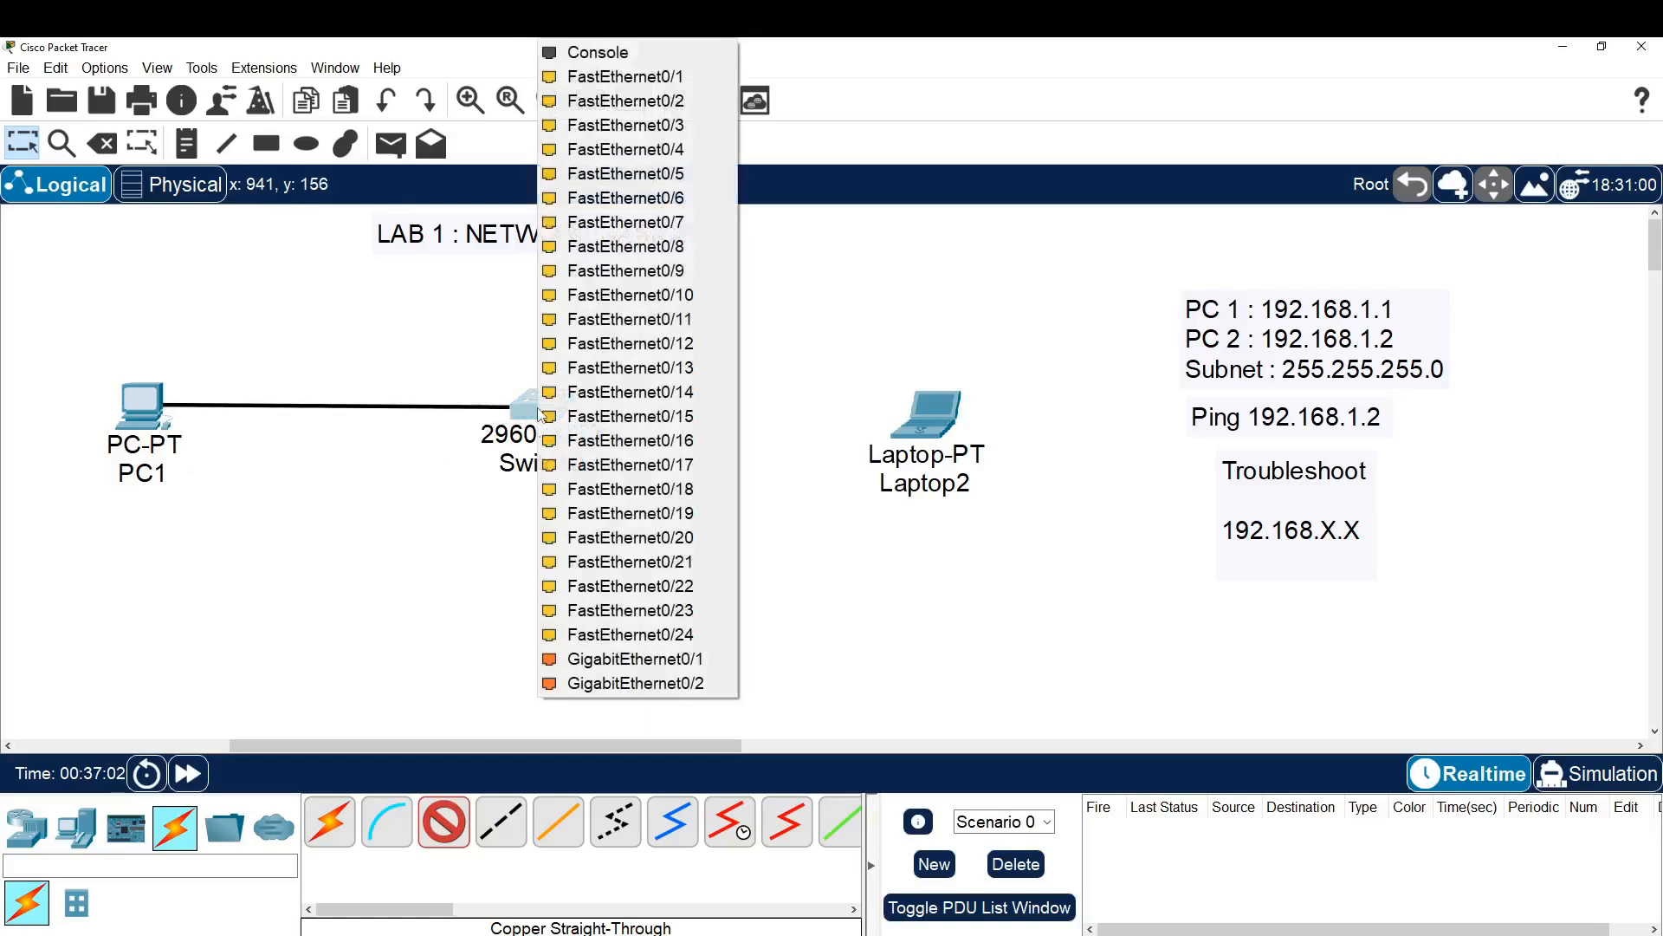
{"action": "left_click", "coordinate": [636, 83]}
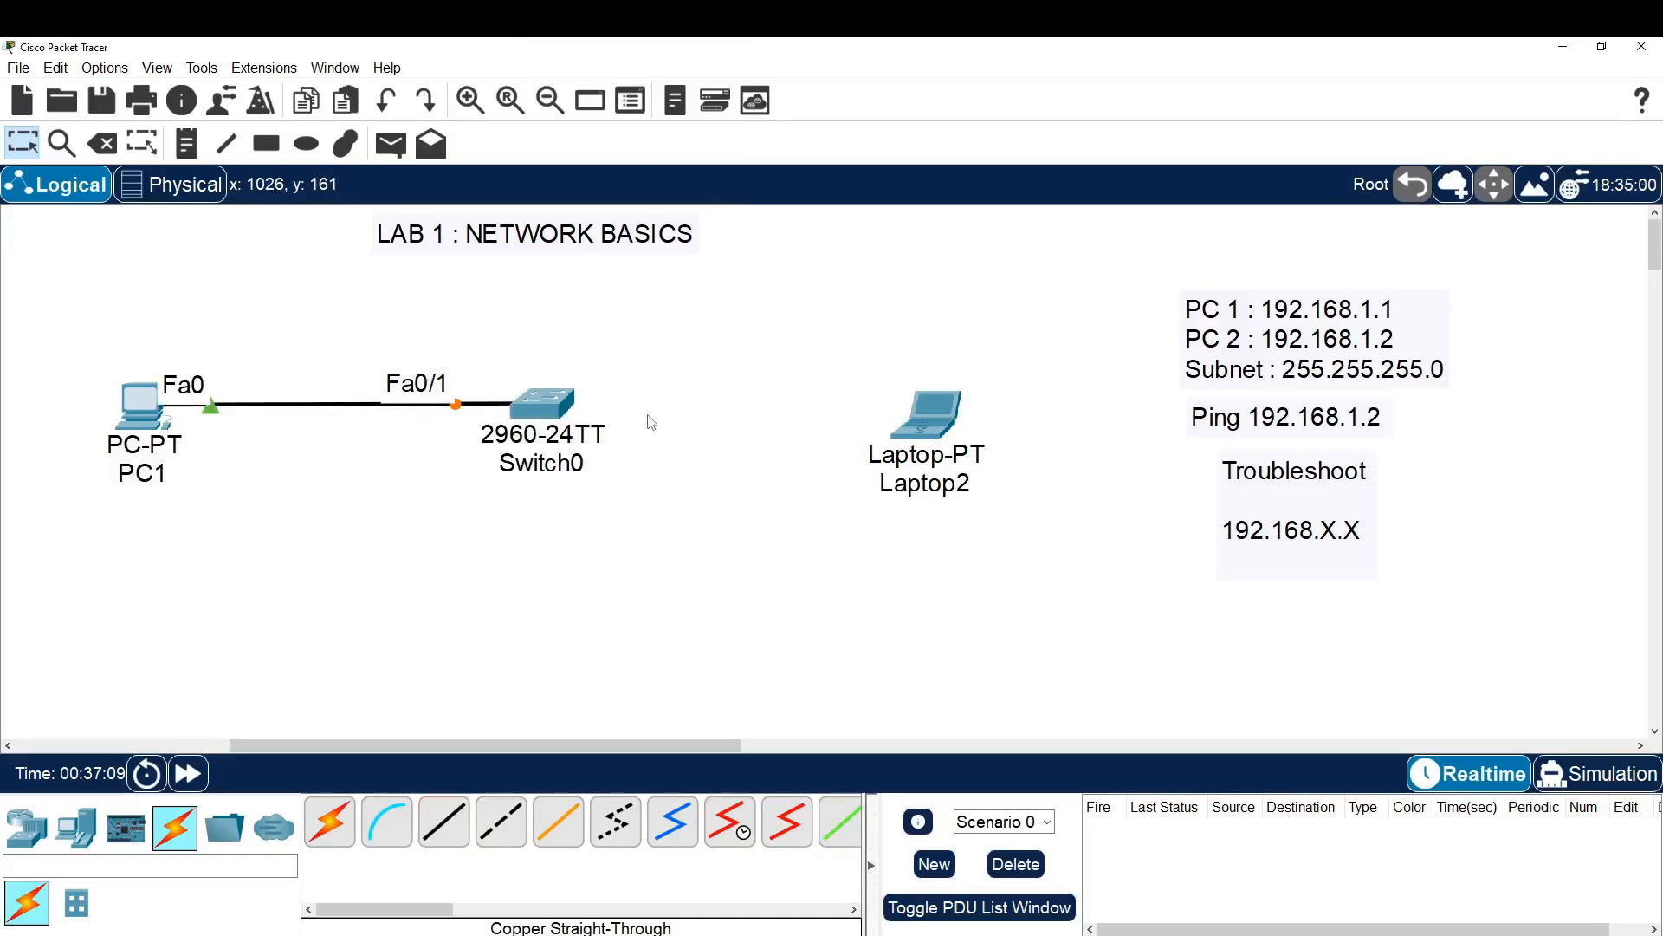
Connect the switch's FastEthernet0/2 port to Laptop2's FastEthernet0 port with a copper straight-through cable.
{"action": "left_click", "coordinate": [444, 821]}
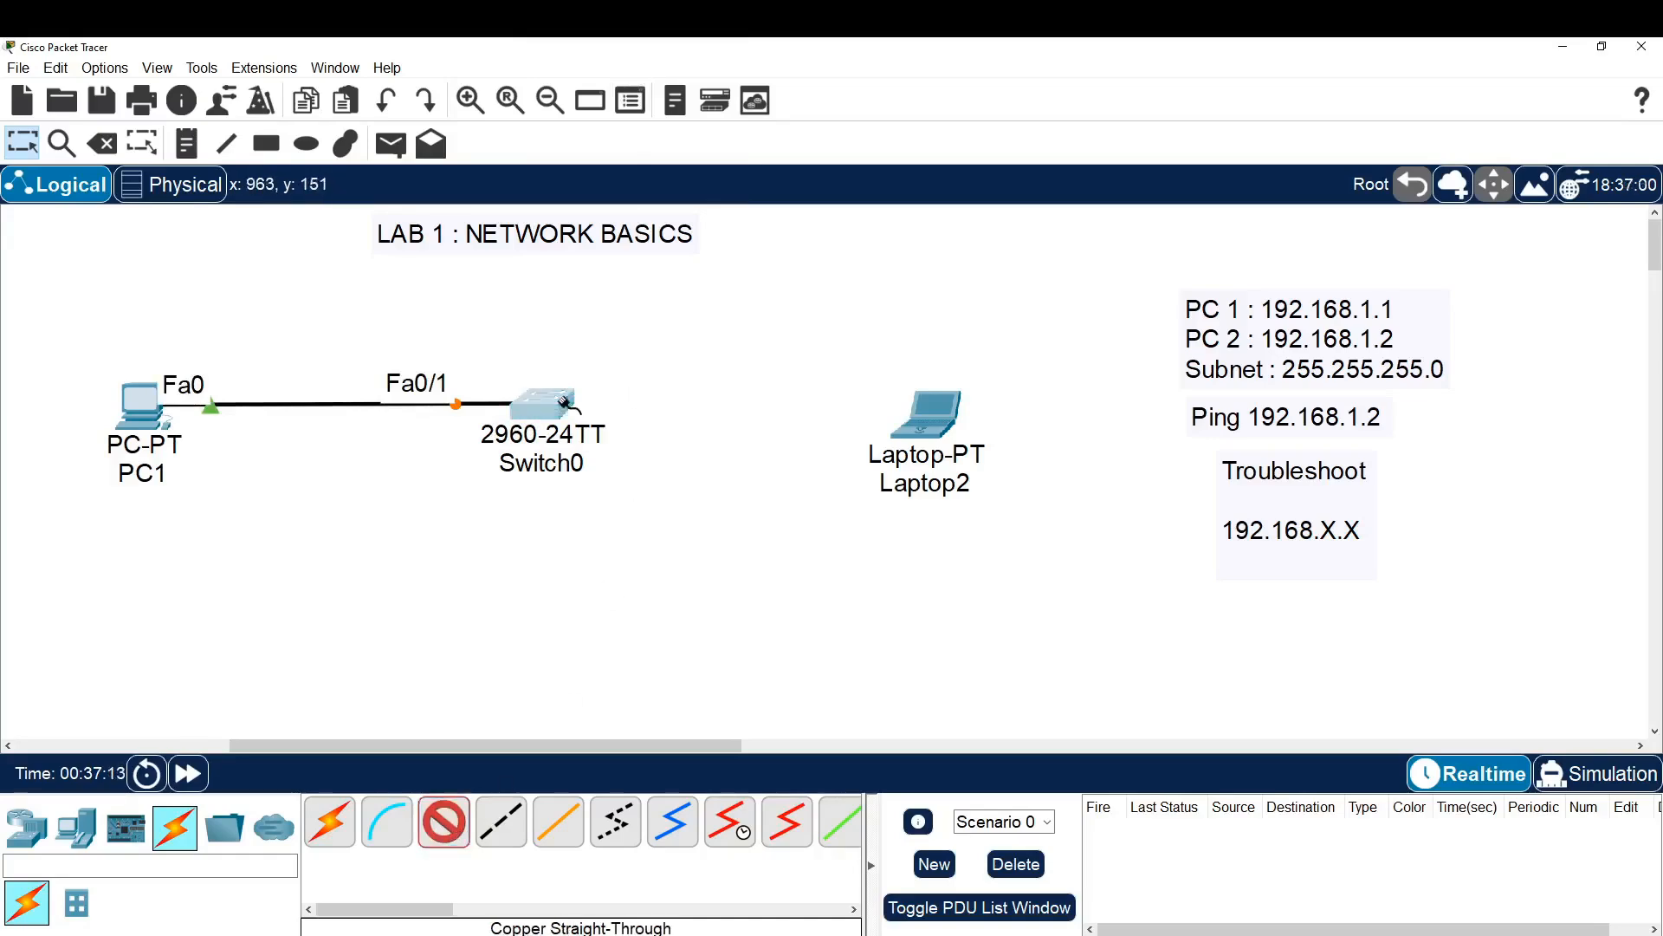
{"action": "left_click", "coordinate": [568, 402]}
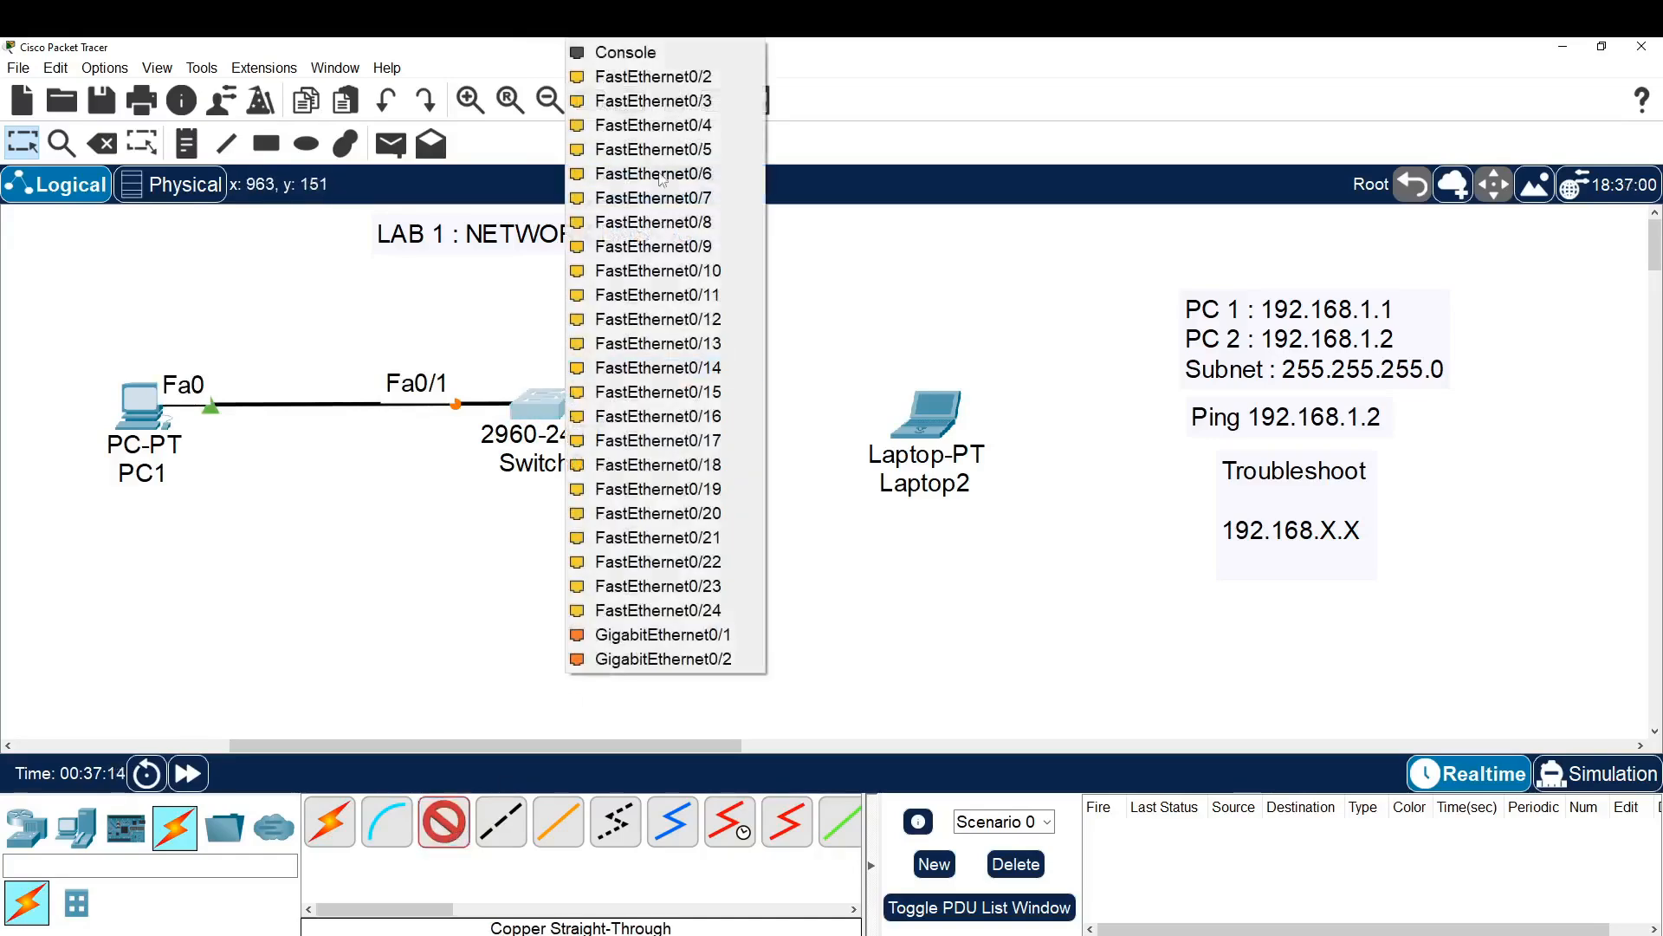
{"action": "left_click", "coordinate": [694, 78]}
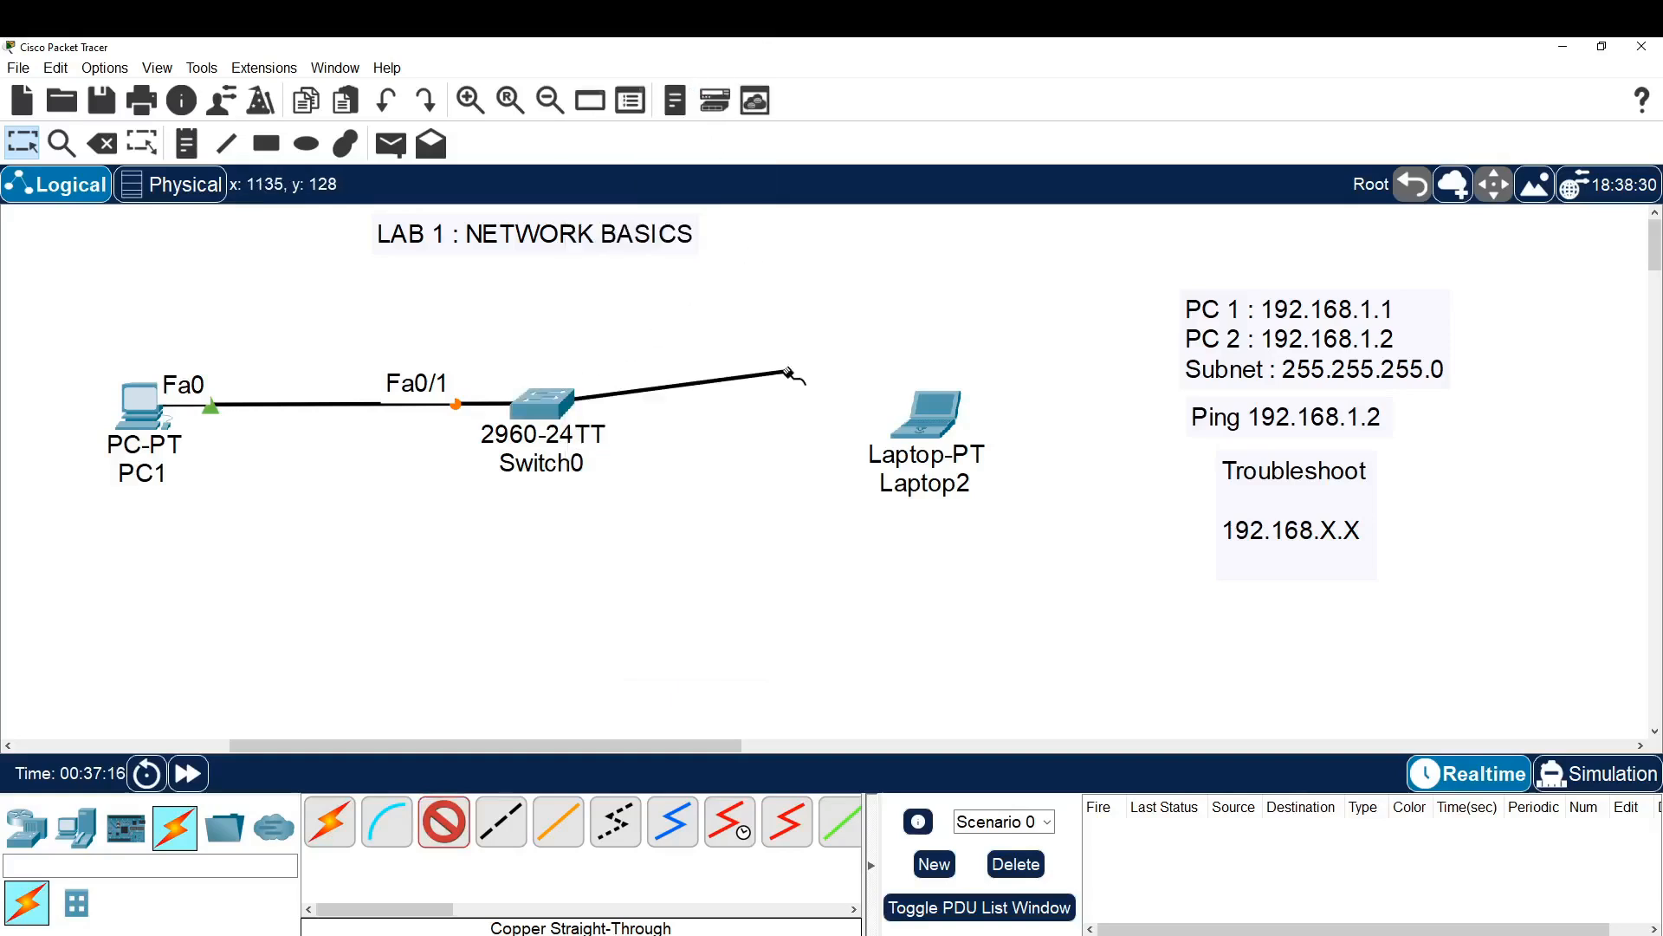
{"action": "left_click", "coordinate": [934, 430]}
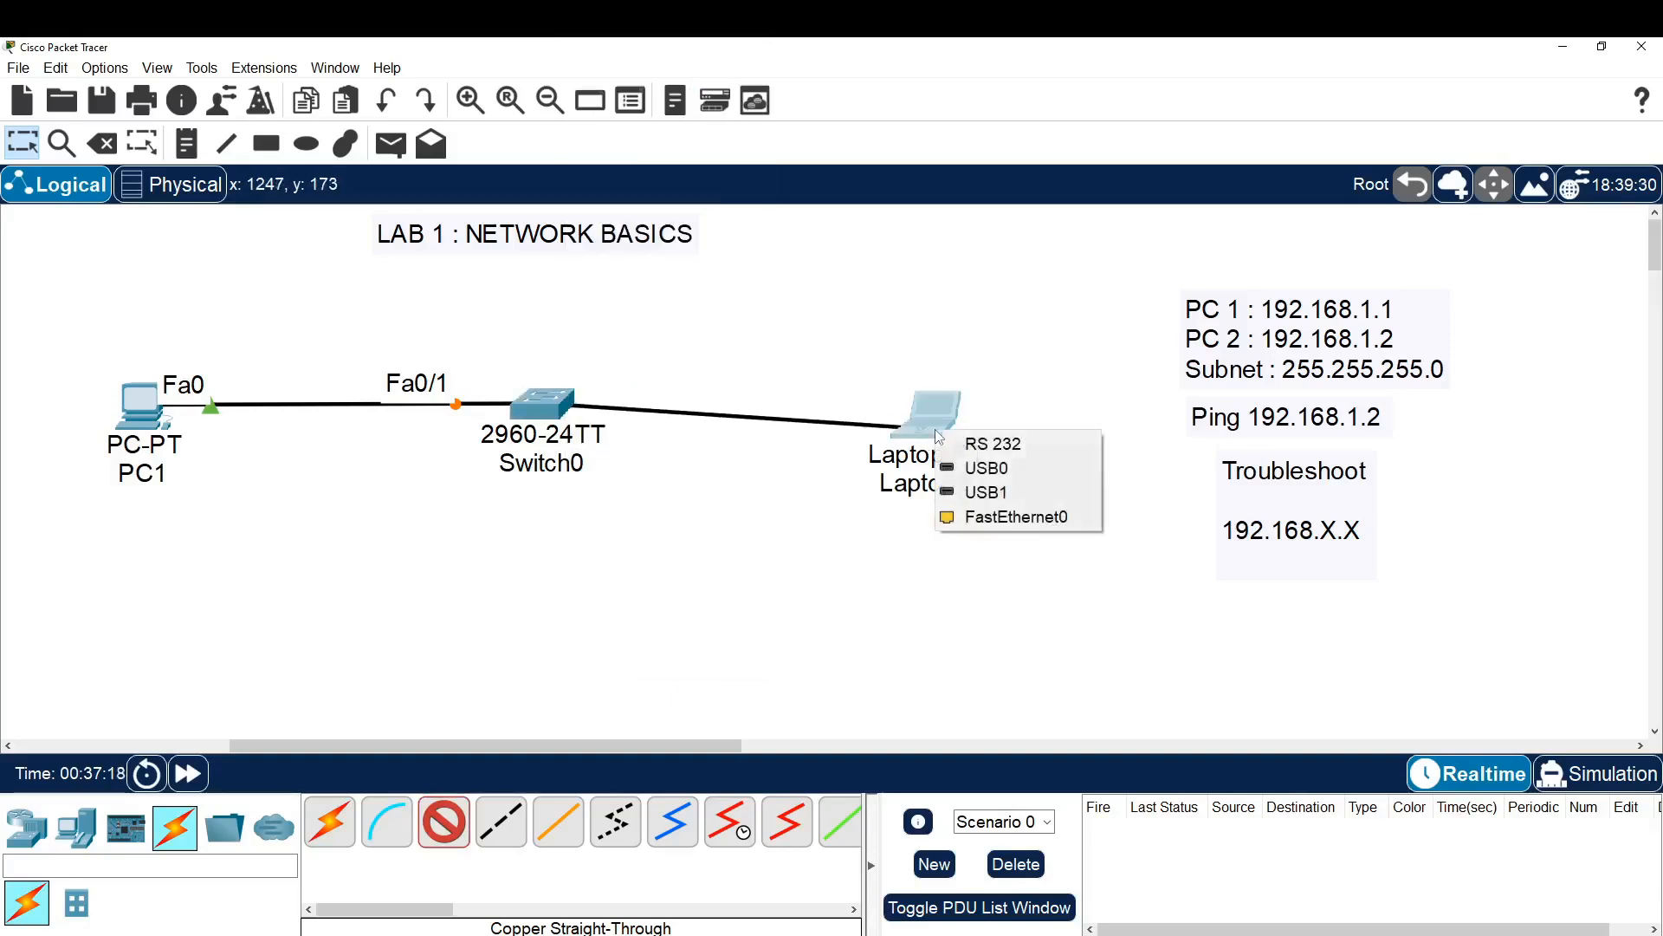
{"action": "left_click", "coordinate": [1001, 518]}
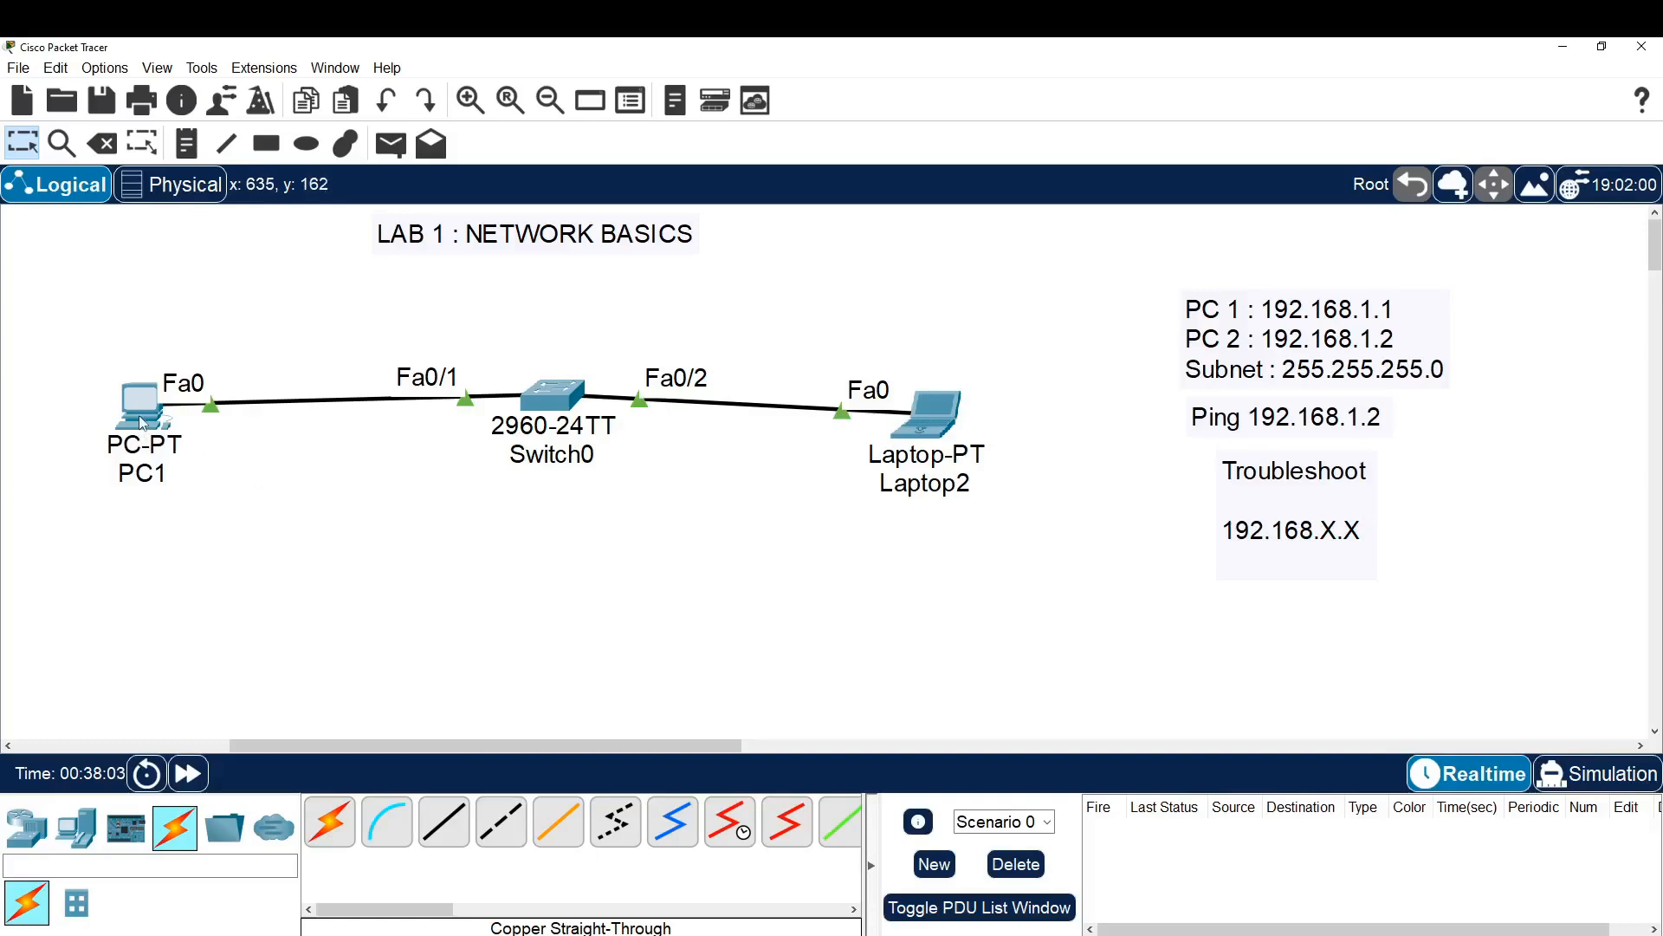
{"action": "left_click", "coordinate": [142, 422]}
{"action": "left_click_drag", "start_coordinate": [970, 235], "coordinate": [515, 194]}
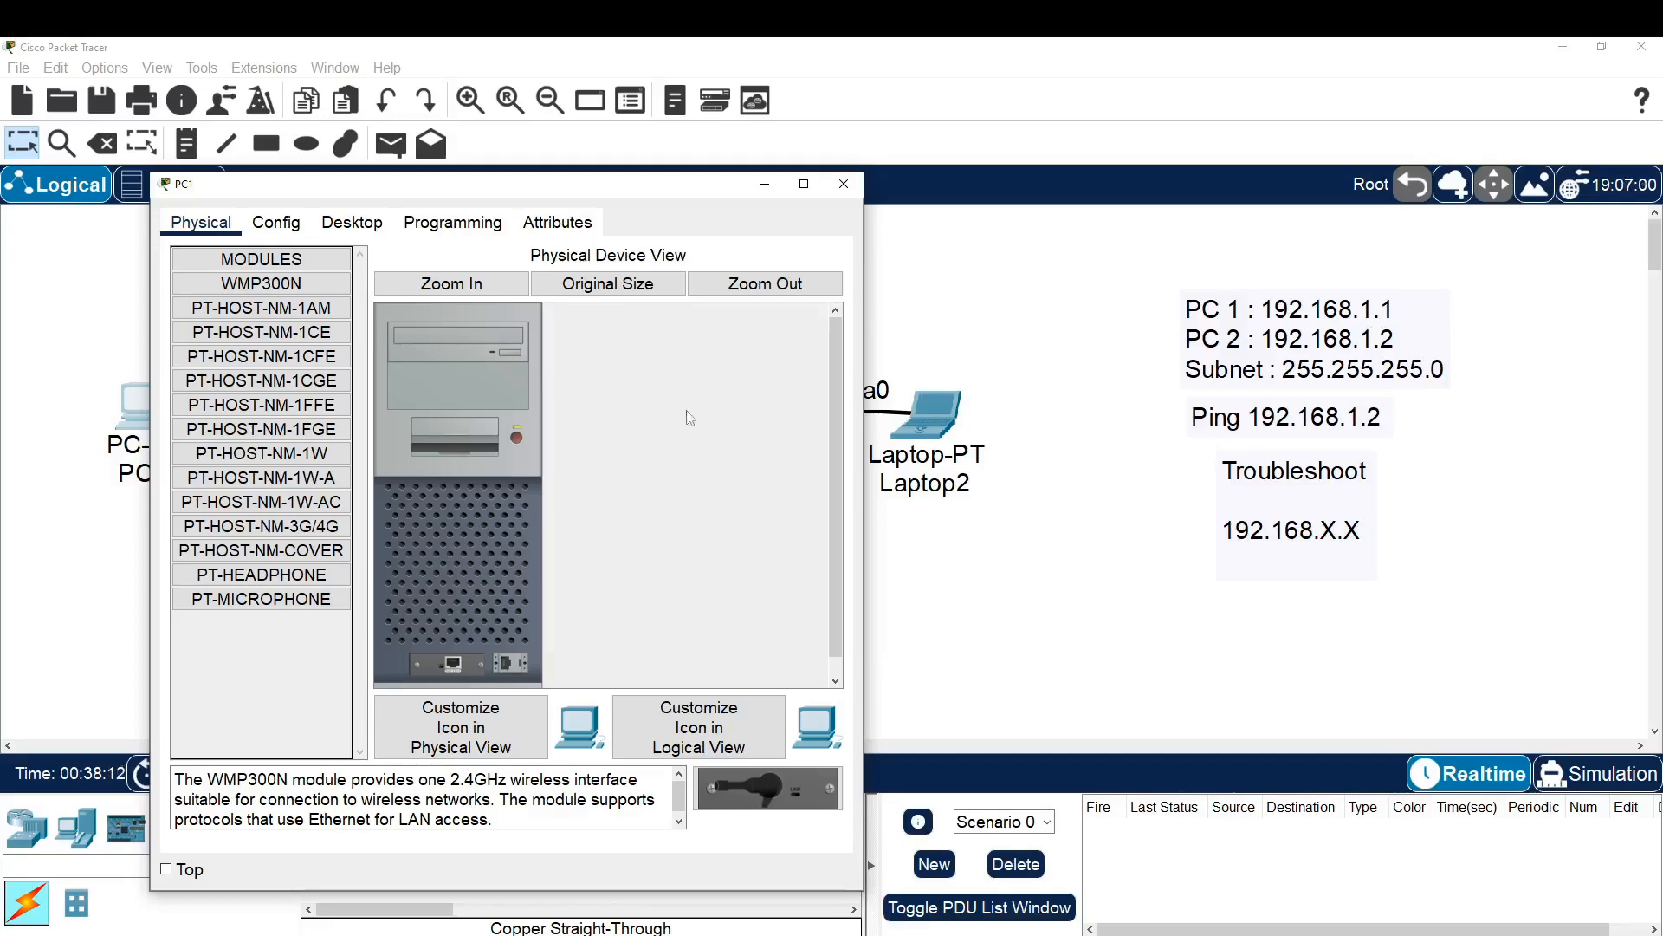
{"action": "left_click", "coordinate": [844, 184]}
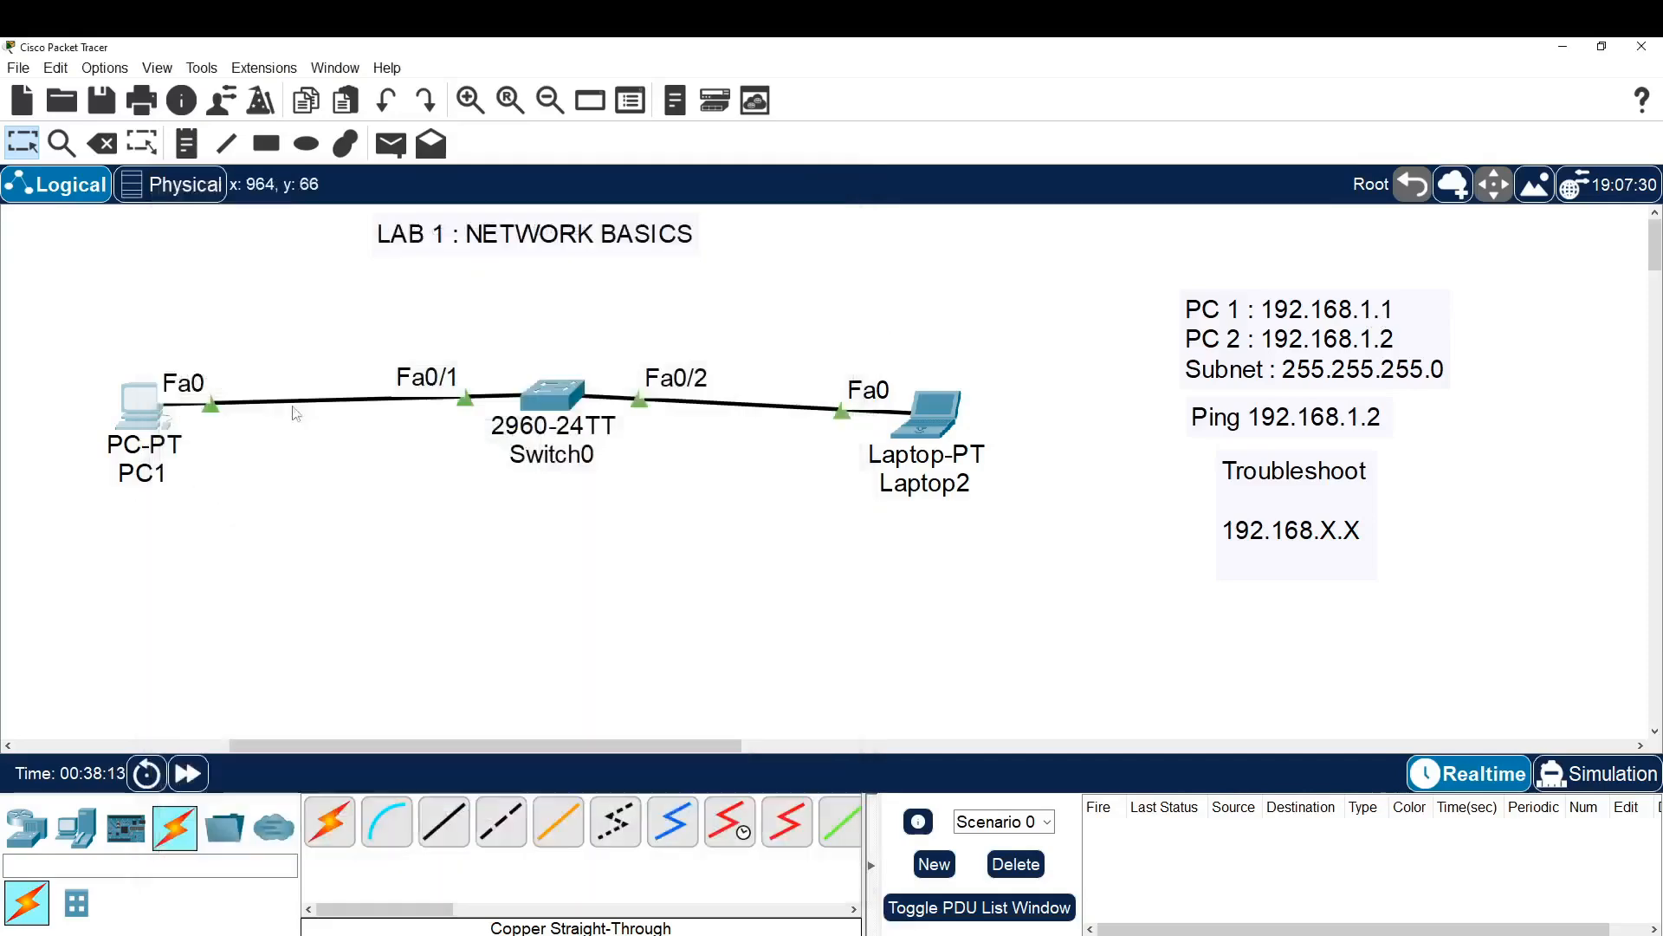
Give PC1's FastEthernet0 interface the static IPv4 address 192.168.1.1 with subnet mask 255.255.255.0.
{"action": "left_click", "coordinate": [150, 417]}
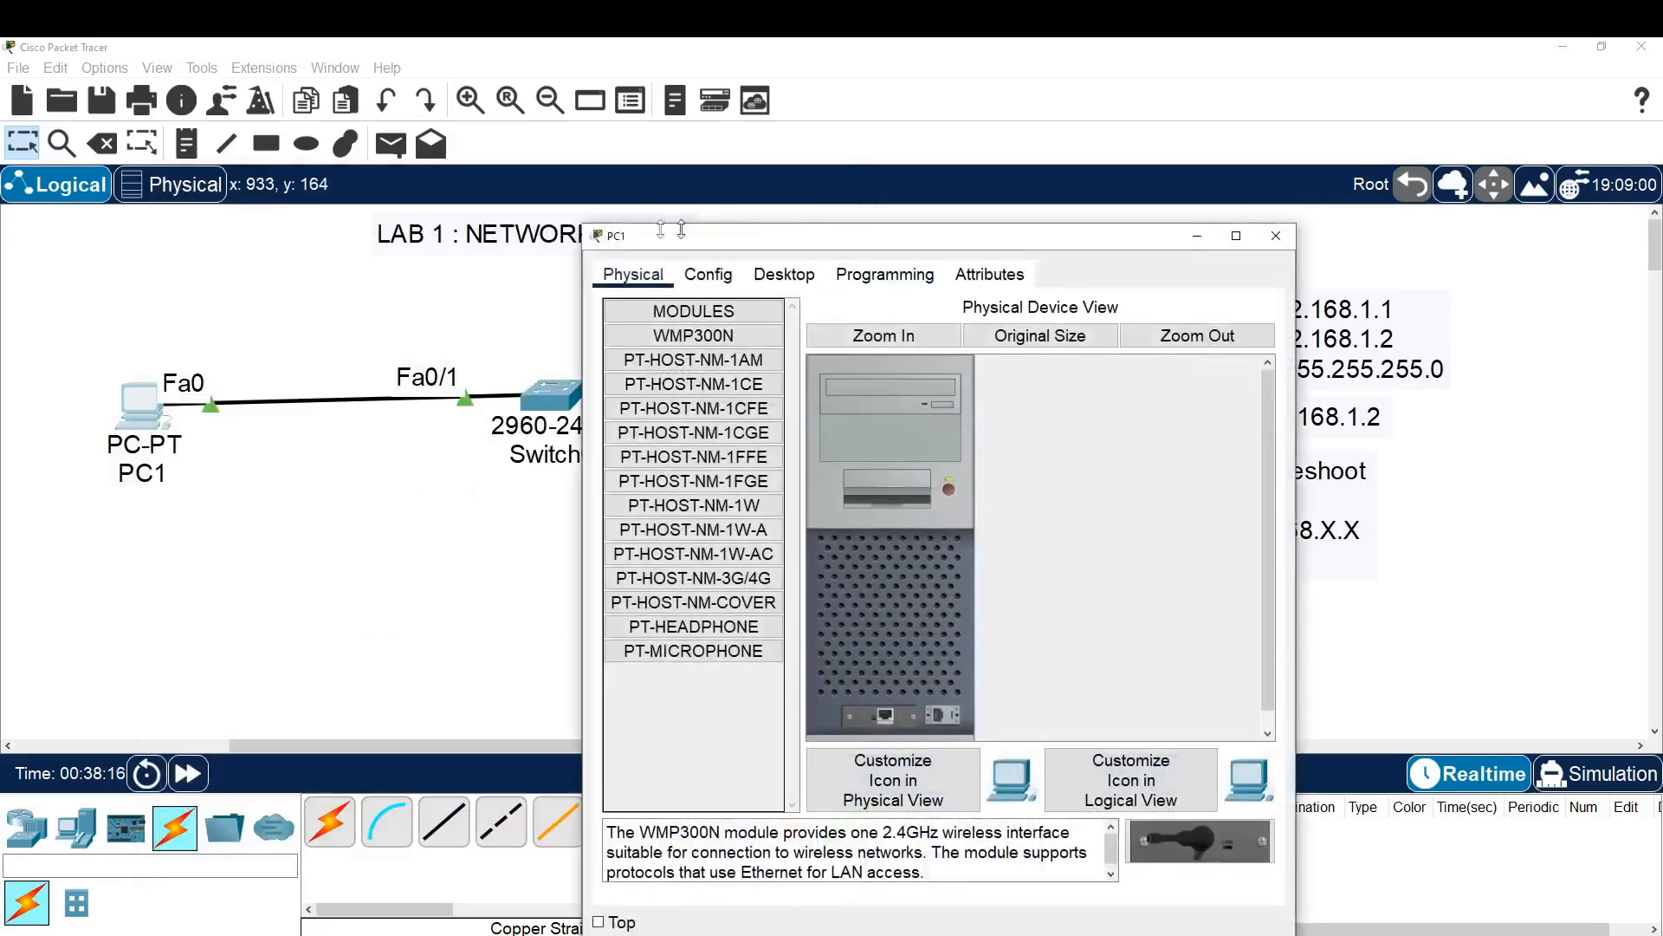
{"action": "left_click_drag", "start_coordinate": [702, 229], "coordinate": [199, 158]}
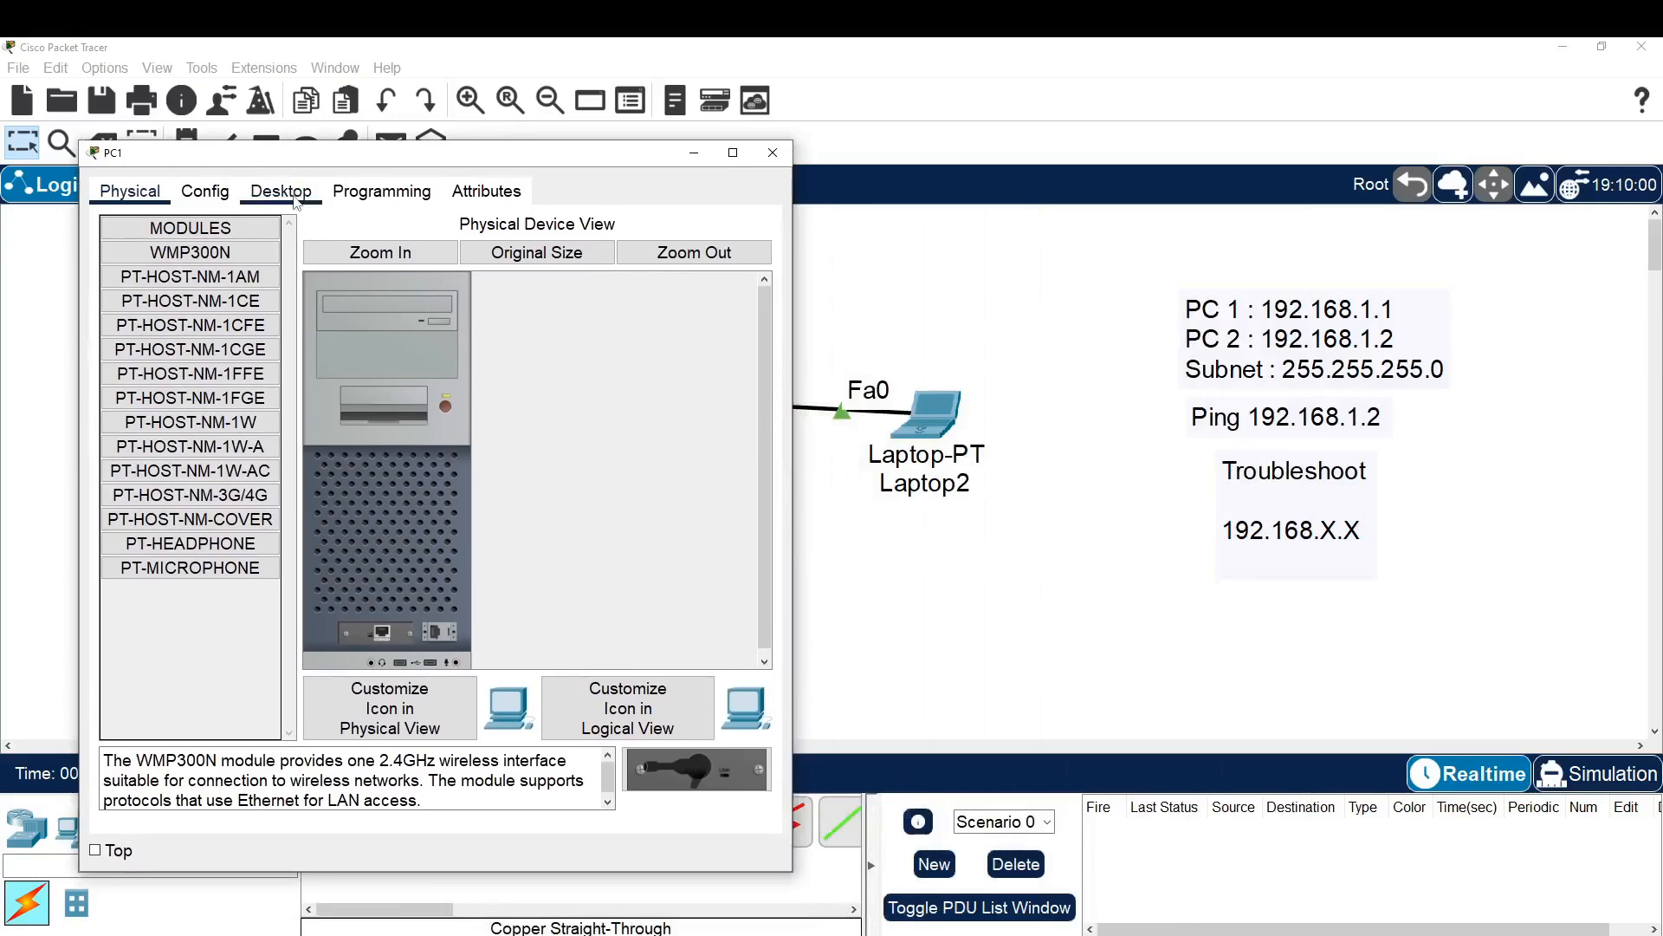
{"action": "left_click", "coordinate": [294, 193]}
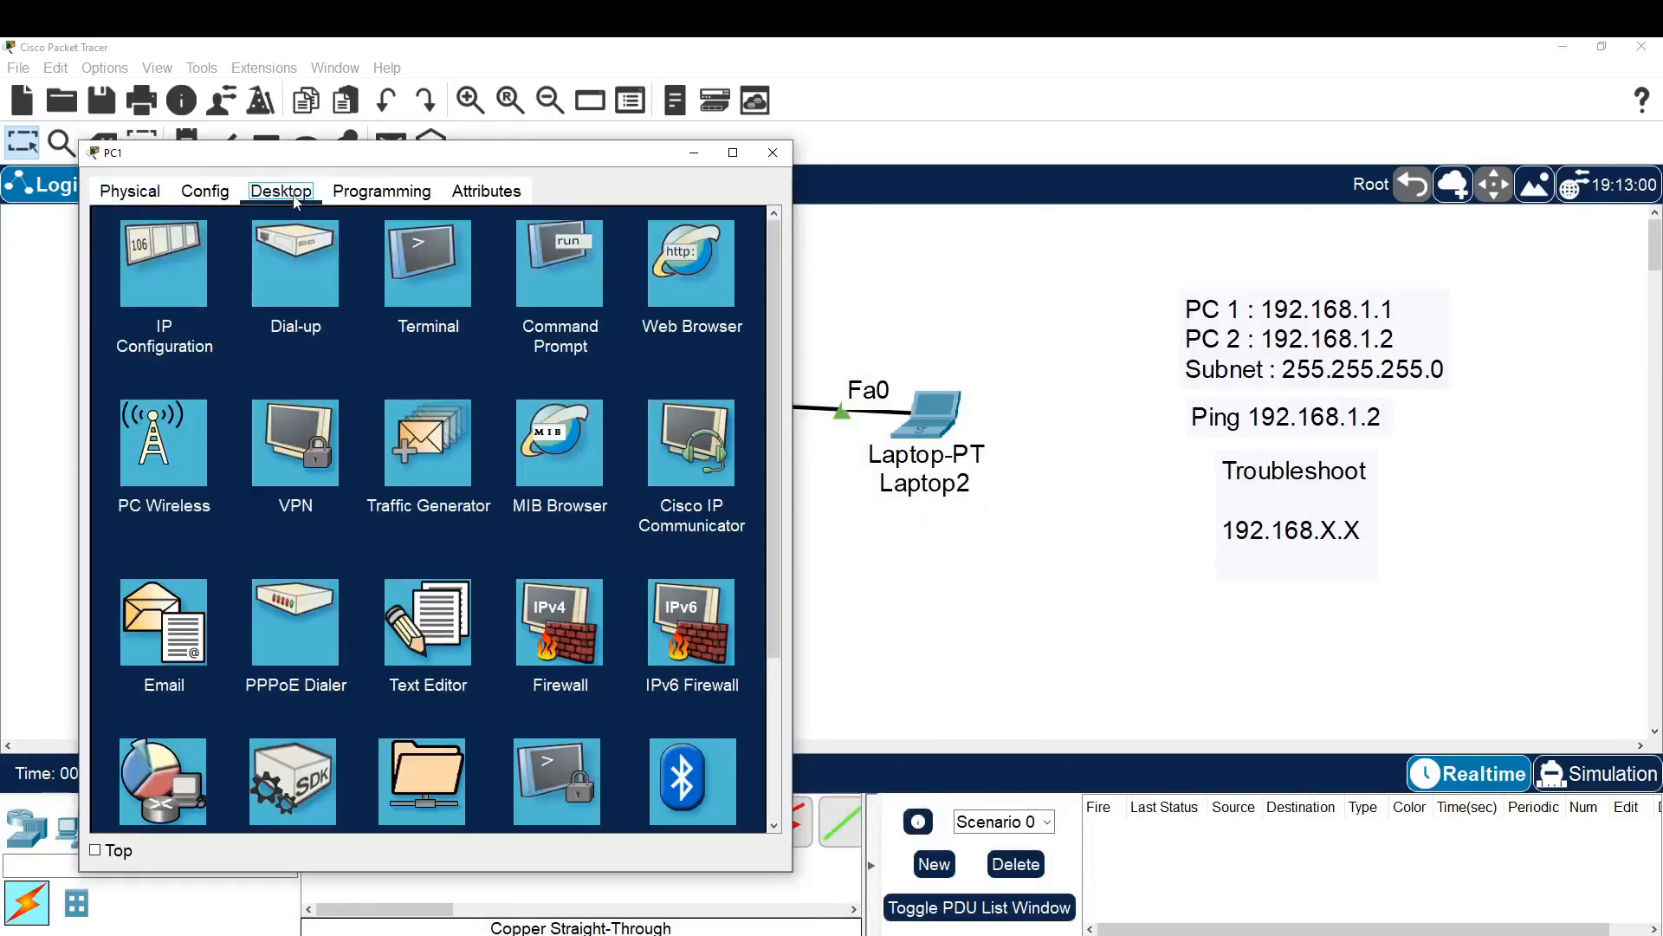
{"action": "left_click", "coordinate": [164, 283]}
{"action": "left_click", "coordinate": [370, 332]}
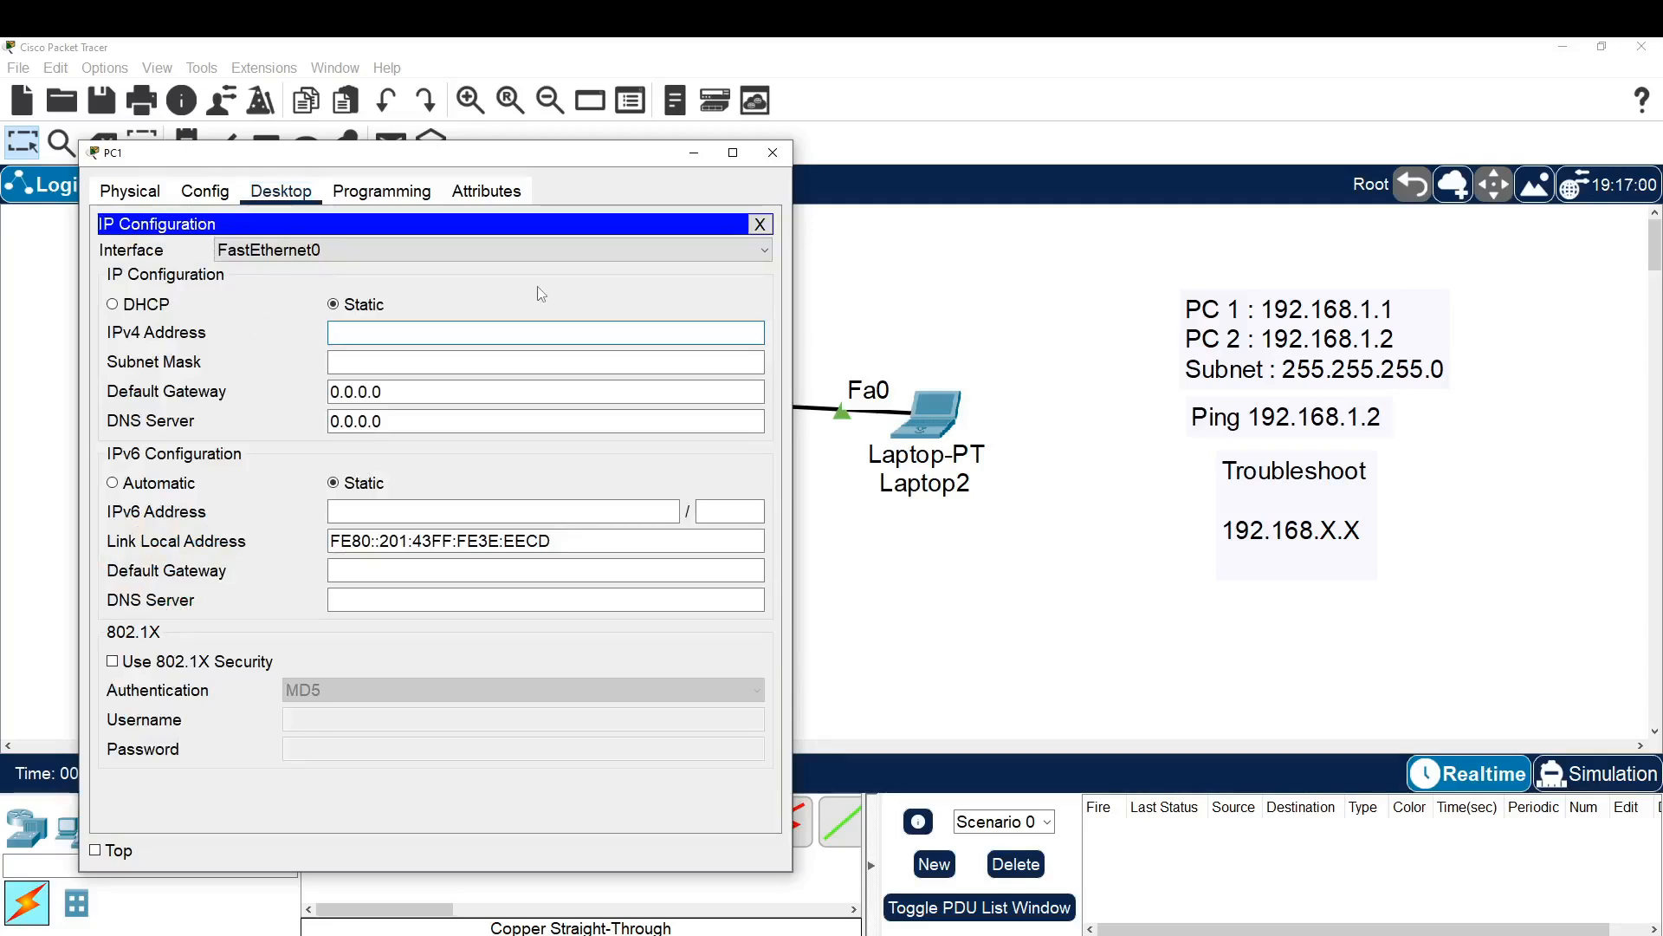
{"action": "type", "text": "192.168.1.1"}
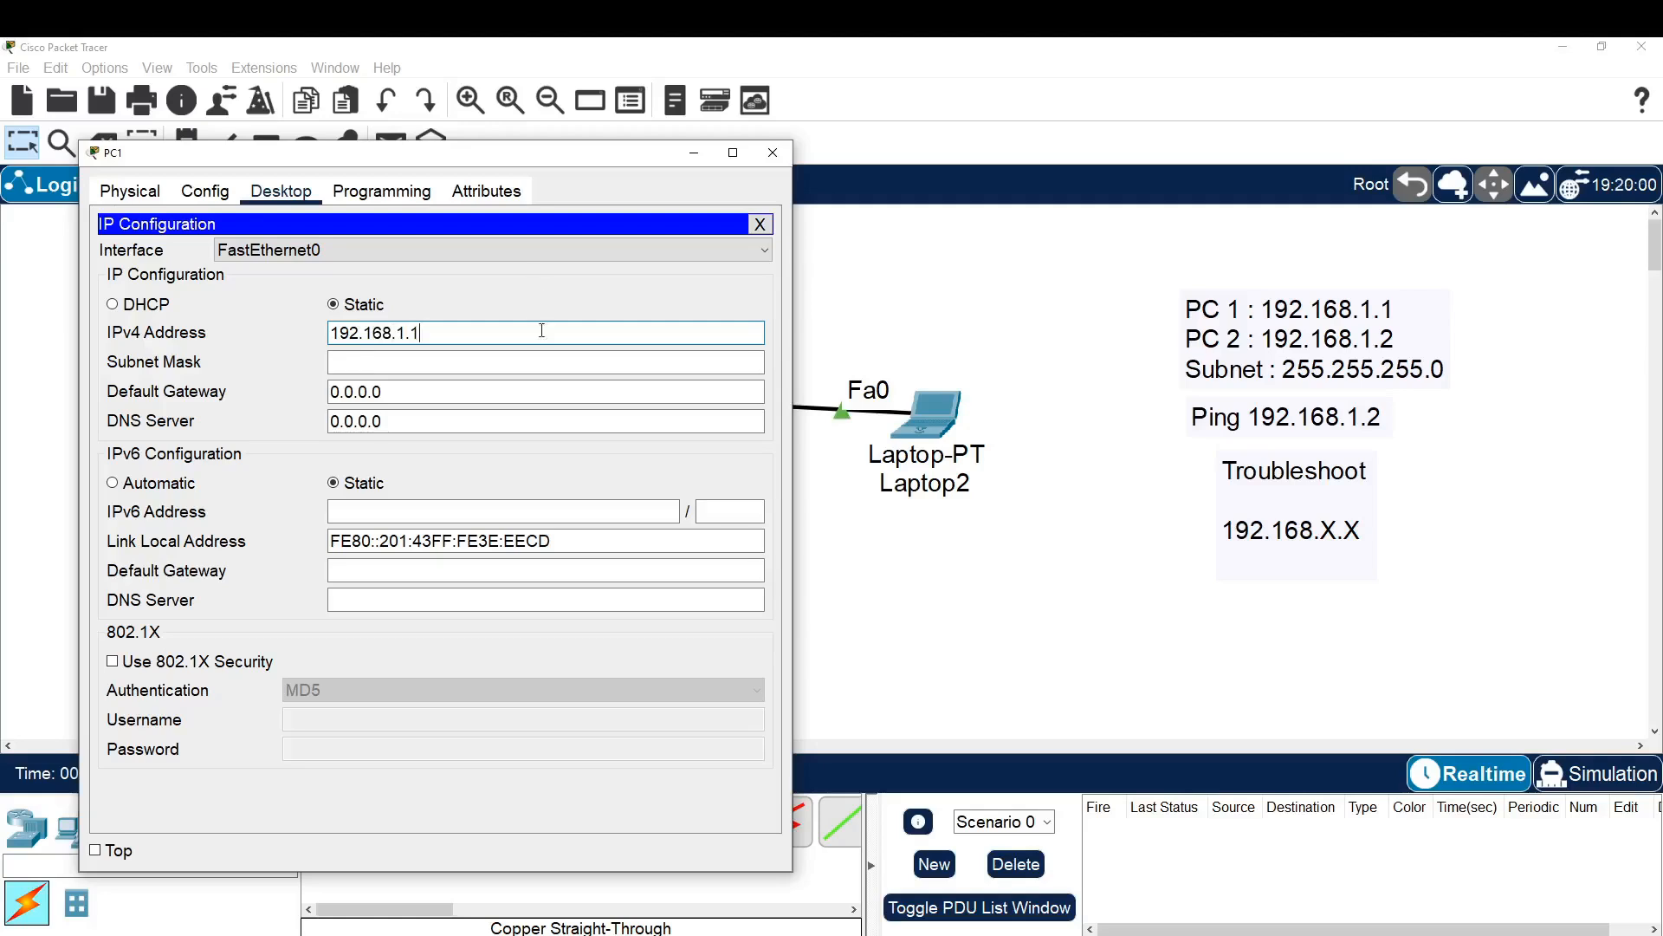
{"action": "left_click", "coordinate": [544, 362]}
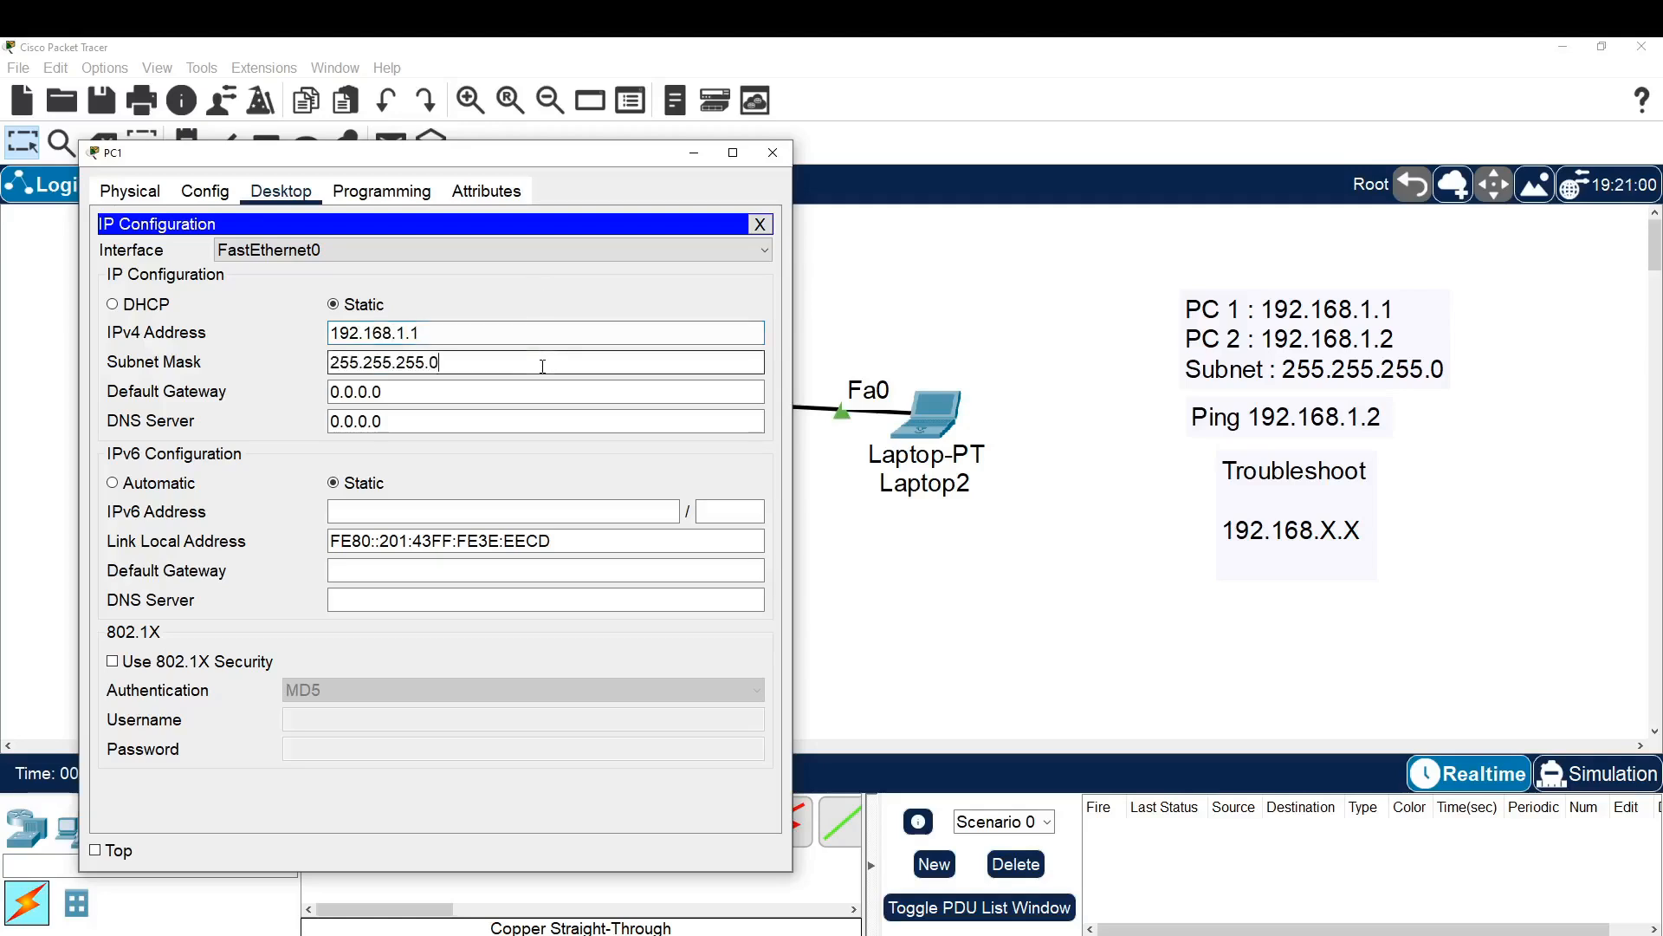
{"action": "triple_click", "coordinate": [463, 361]}
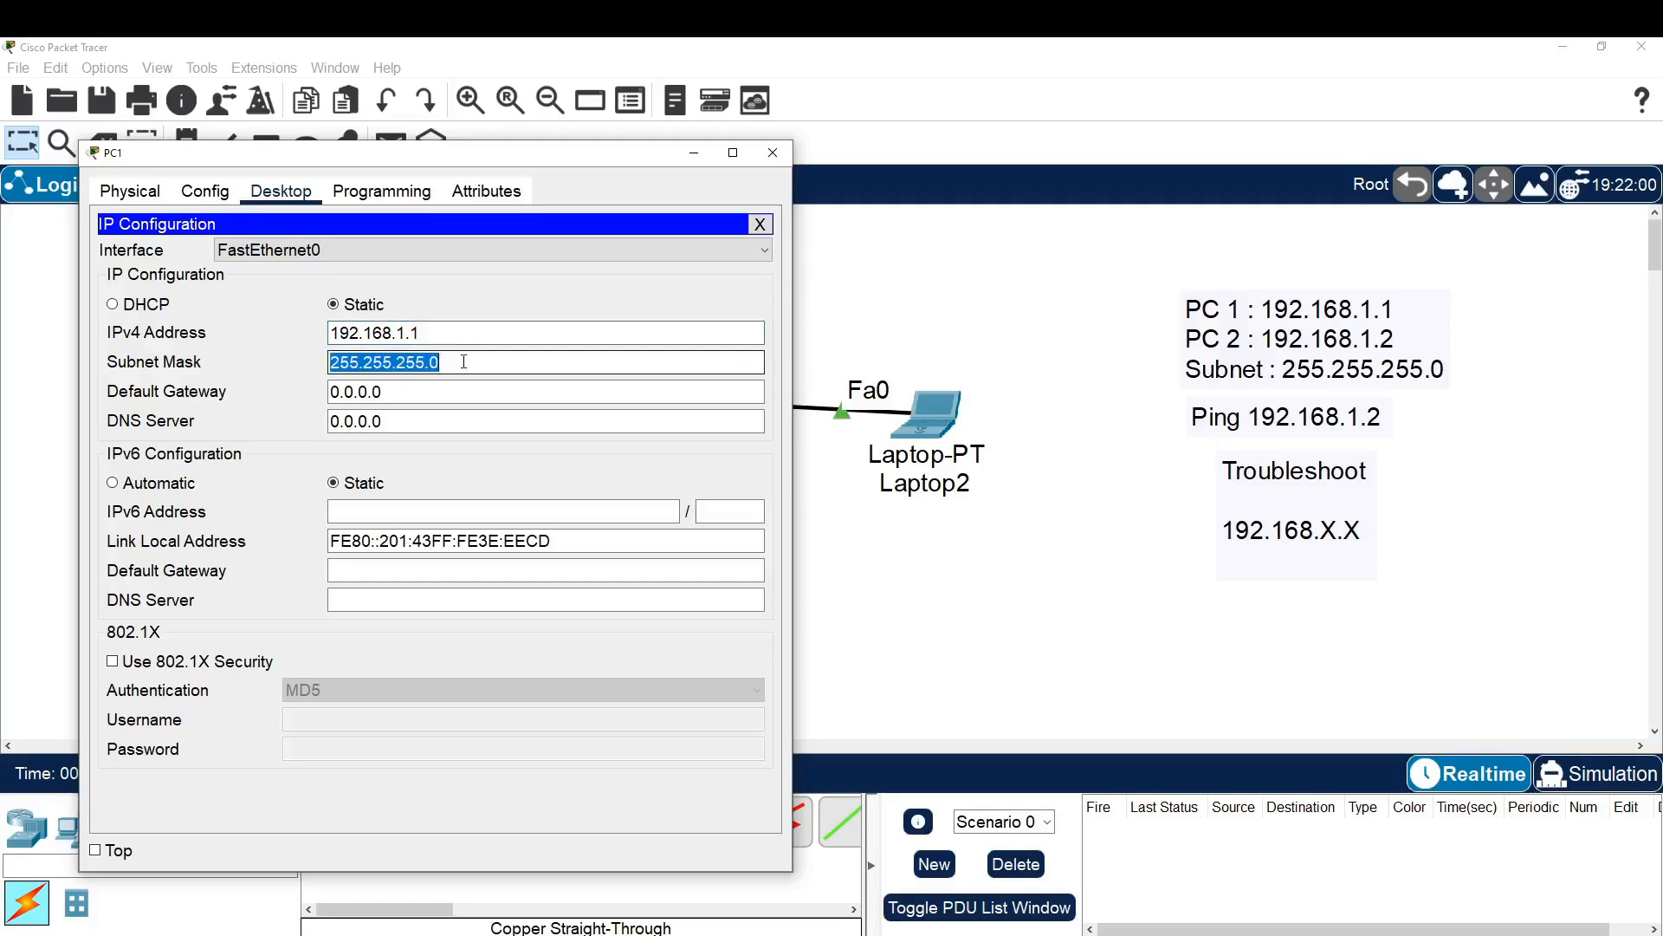
{"action": "type", "text": "255.2"}
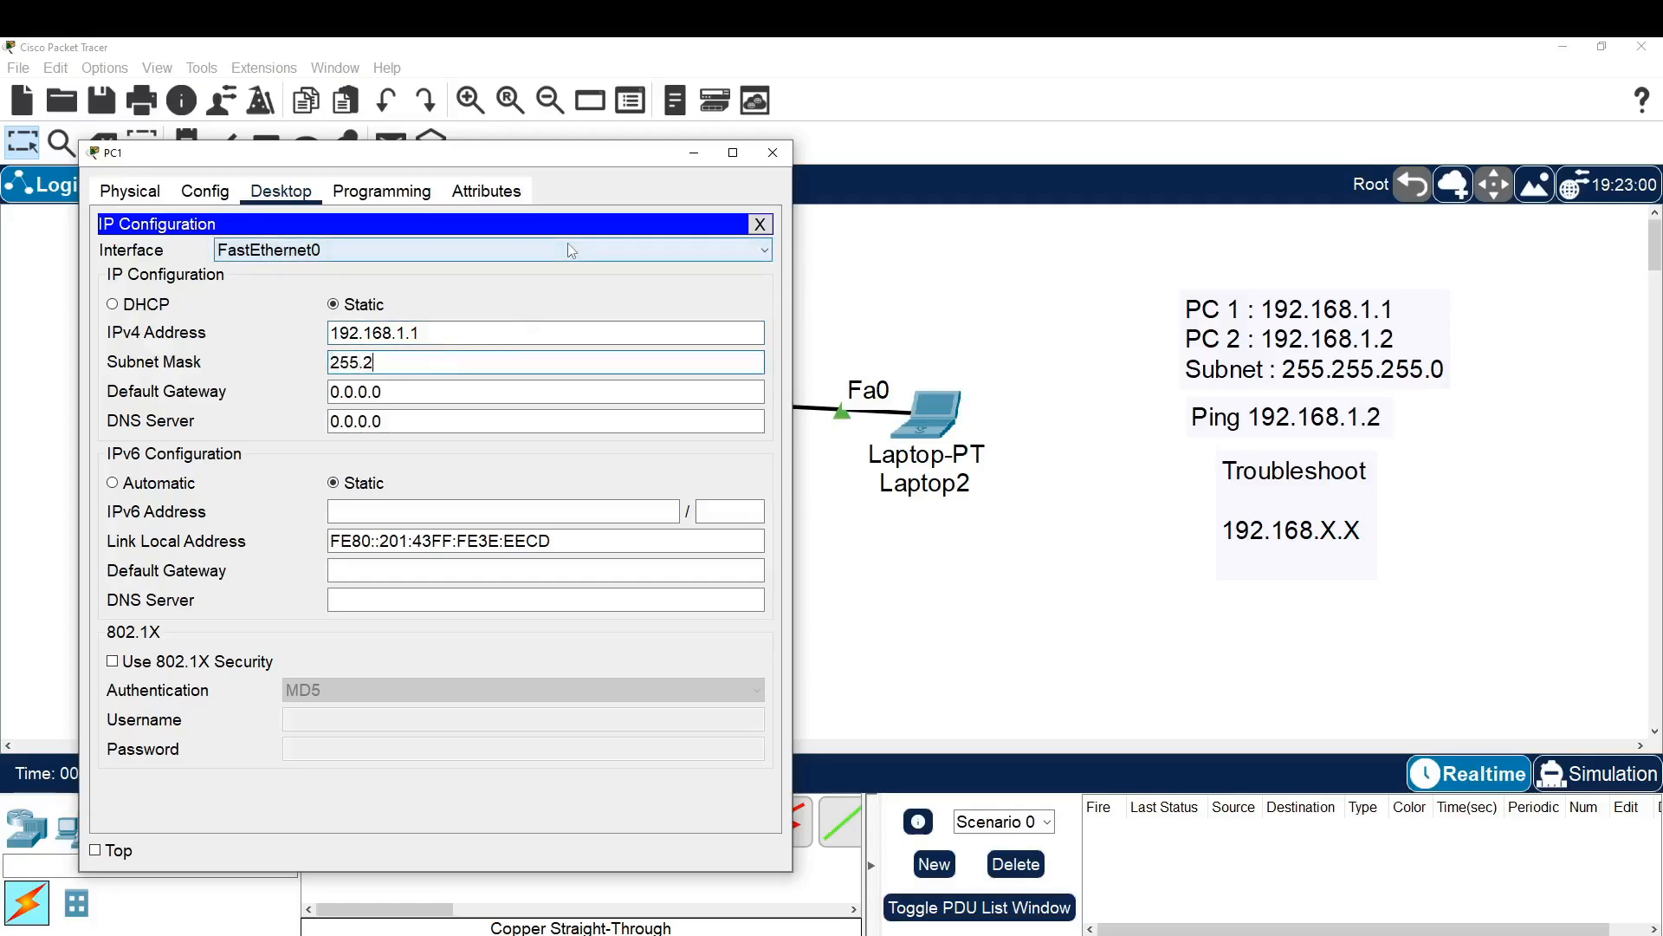
{"action": "type", "text": "55.255.0"}
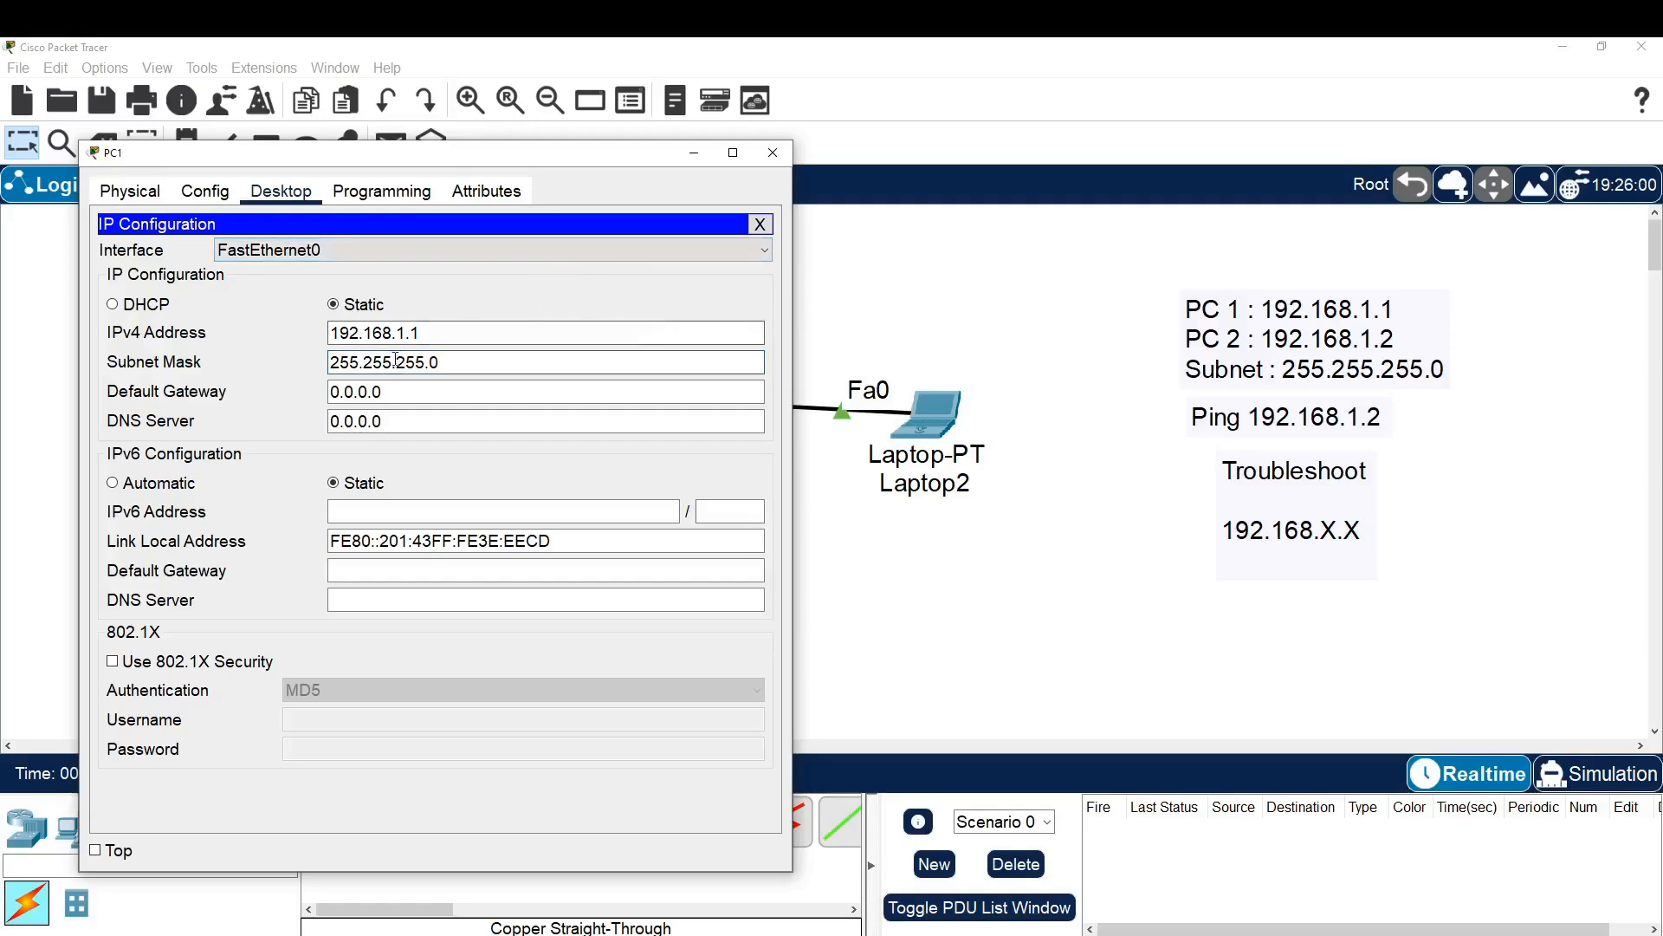
Give Laptop2's FastEthernet0 interface the static IPv4 address 192.168.1.2 with subnet mask 255.255.255.0, and minimize its window.
{"action": "left_click", "coordinate": [931, 433]}
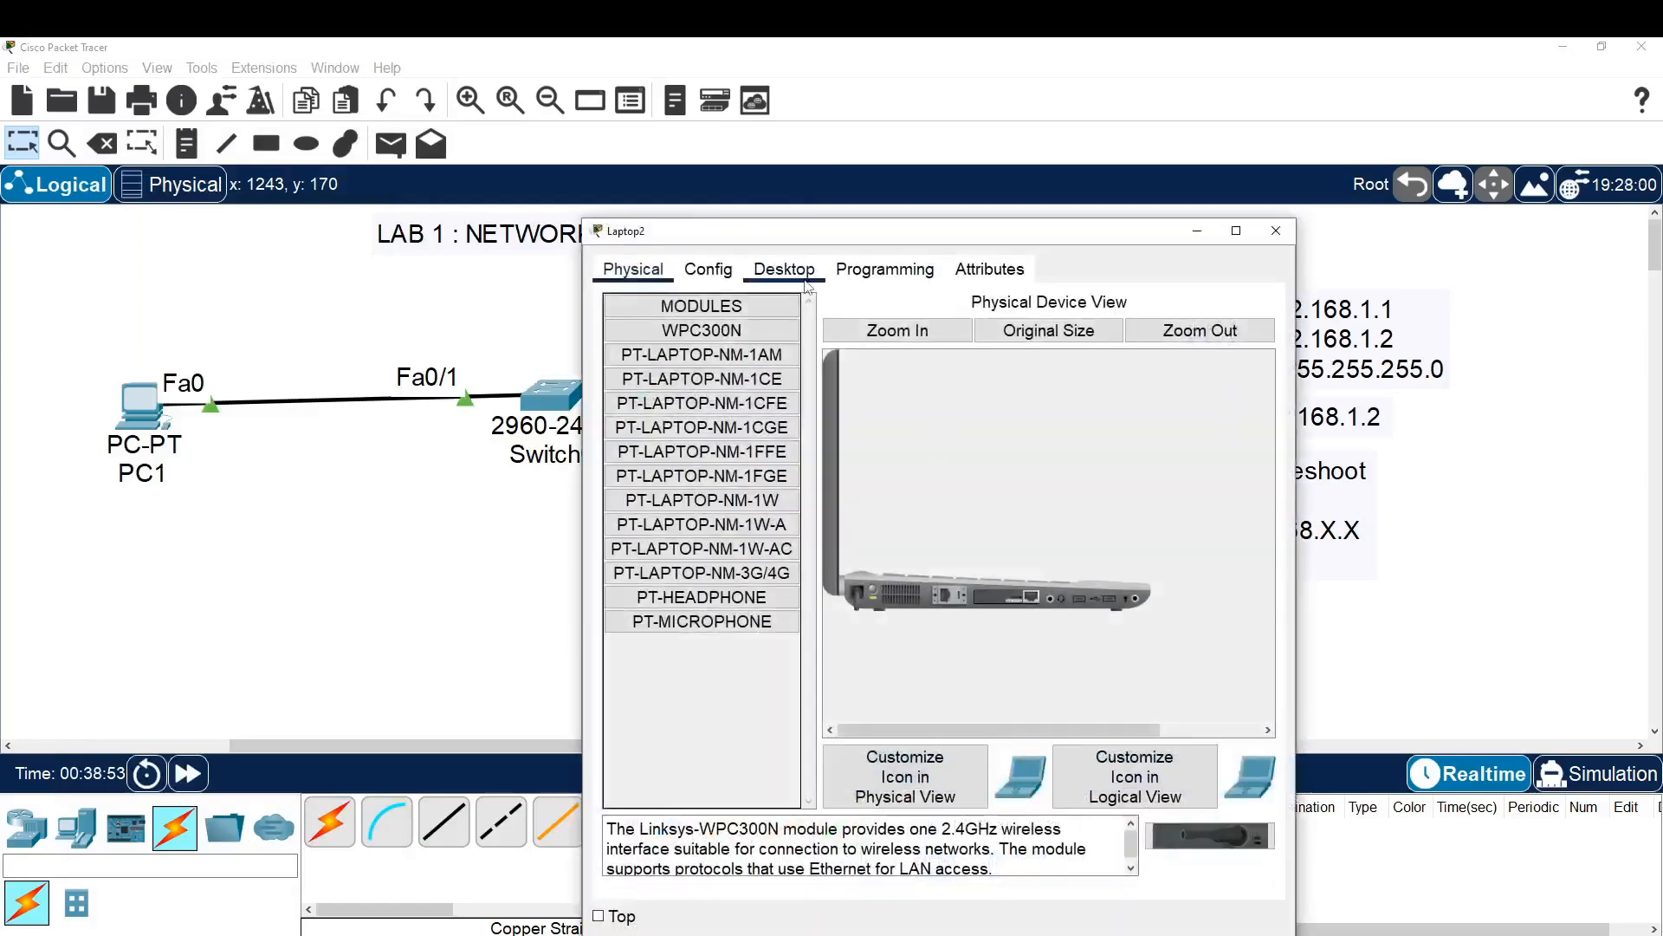
{"action": "left_click", "coordinate": [804, 275]}
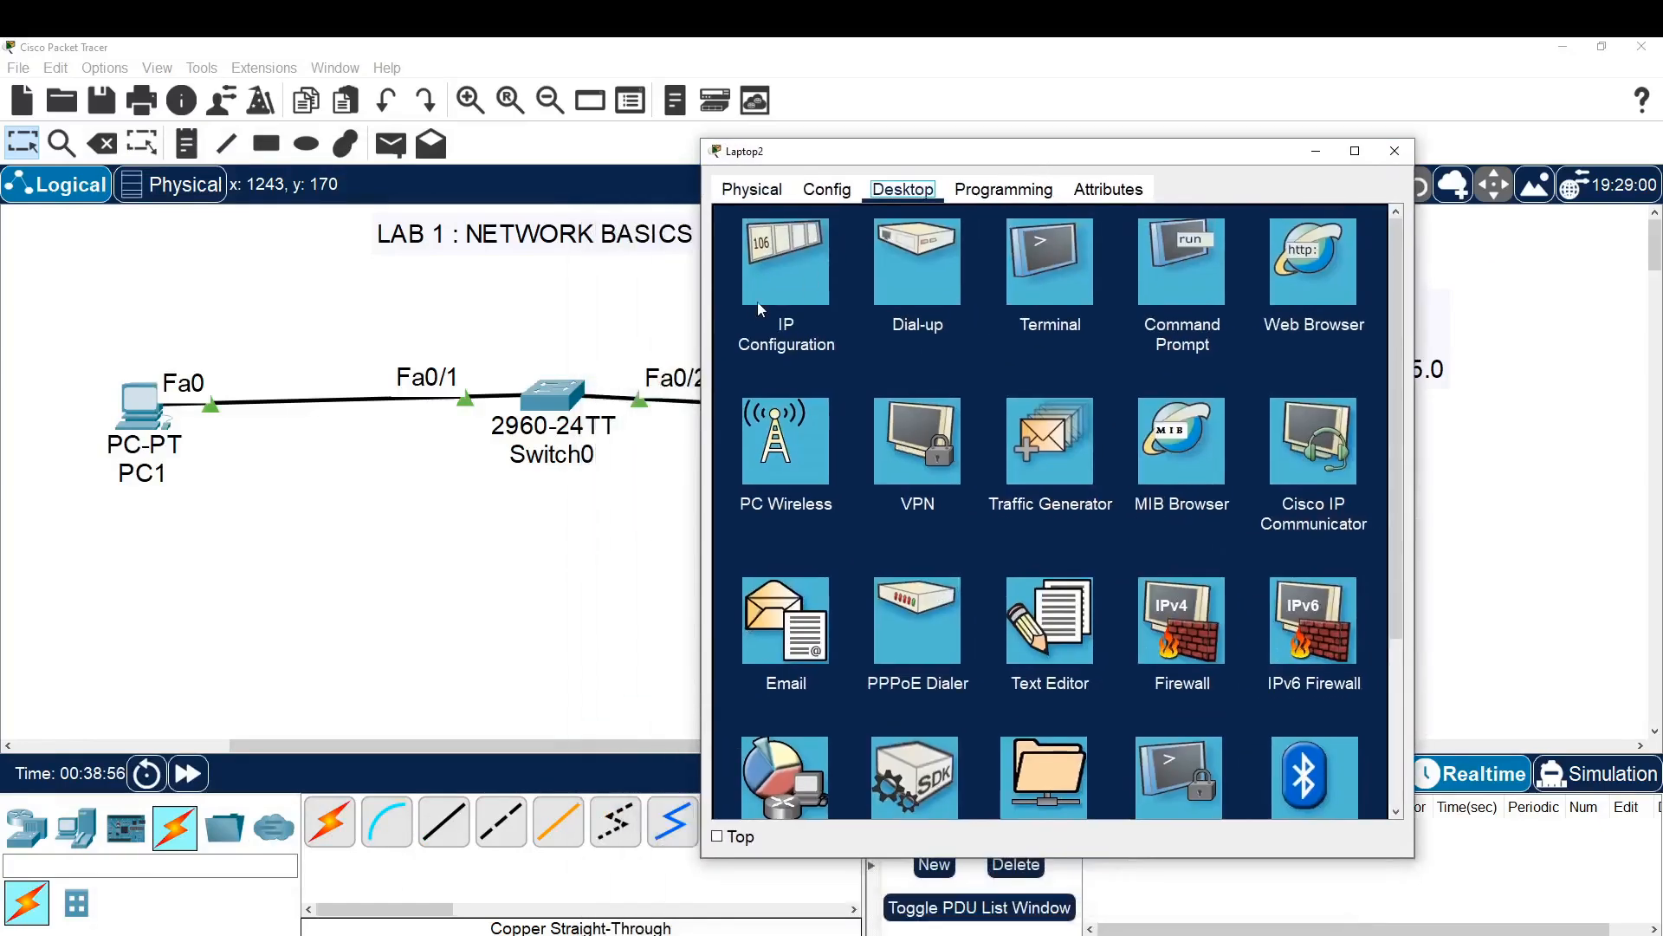
{"action": "left_click", "coordinate": [757, 302]}
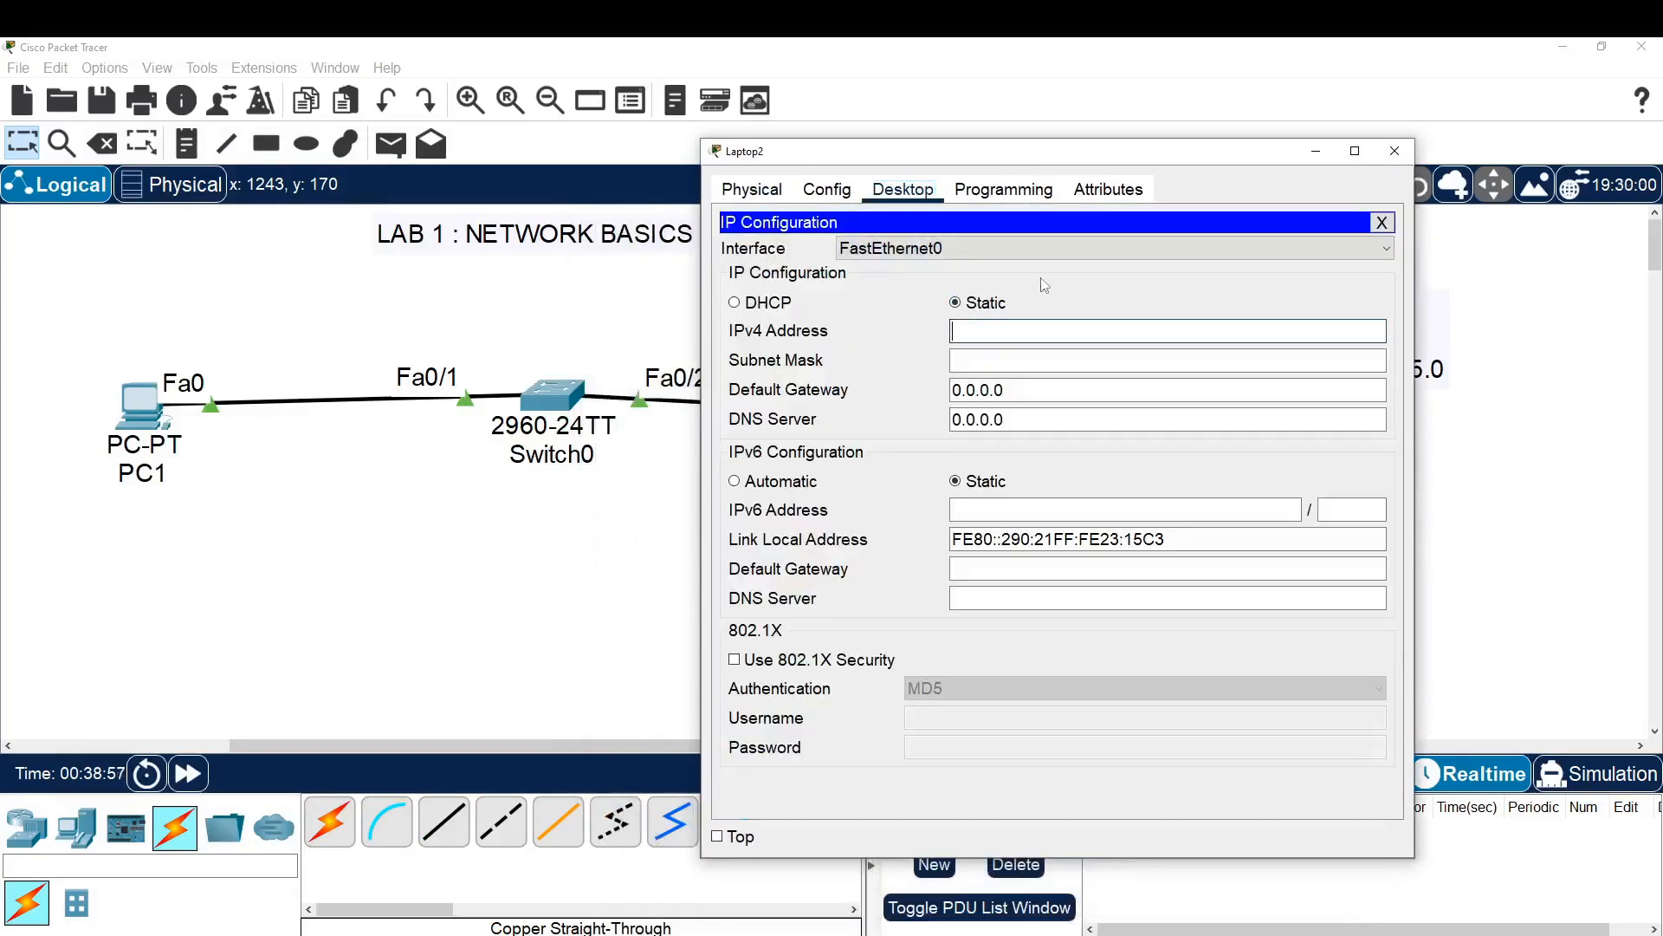
{"action": "type", "text": "192.168.1"}
{"action": "left_click_drag", "start_coordinate": [1114, 148], "coordinate": [938, 127]}
{"action": "type", "text": "."}
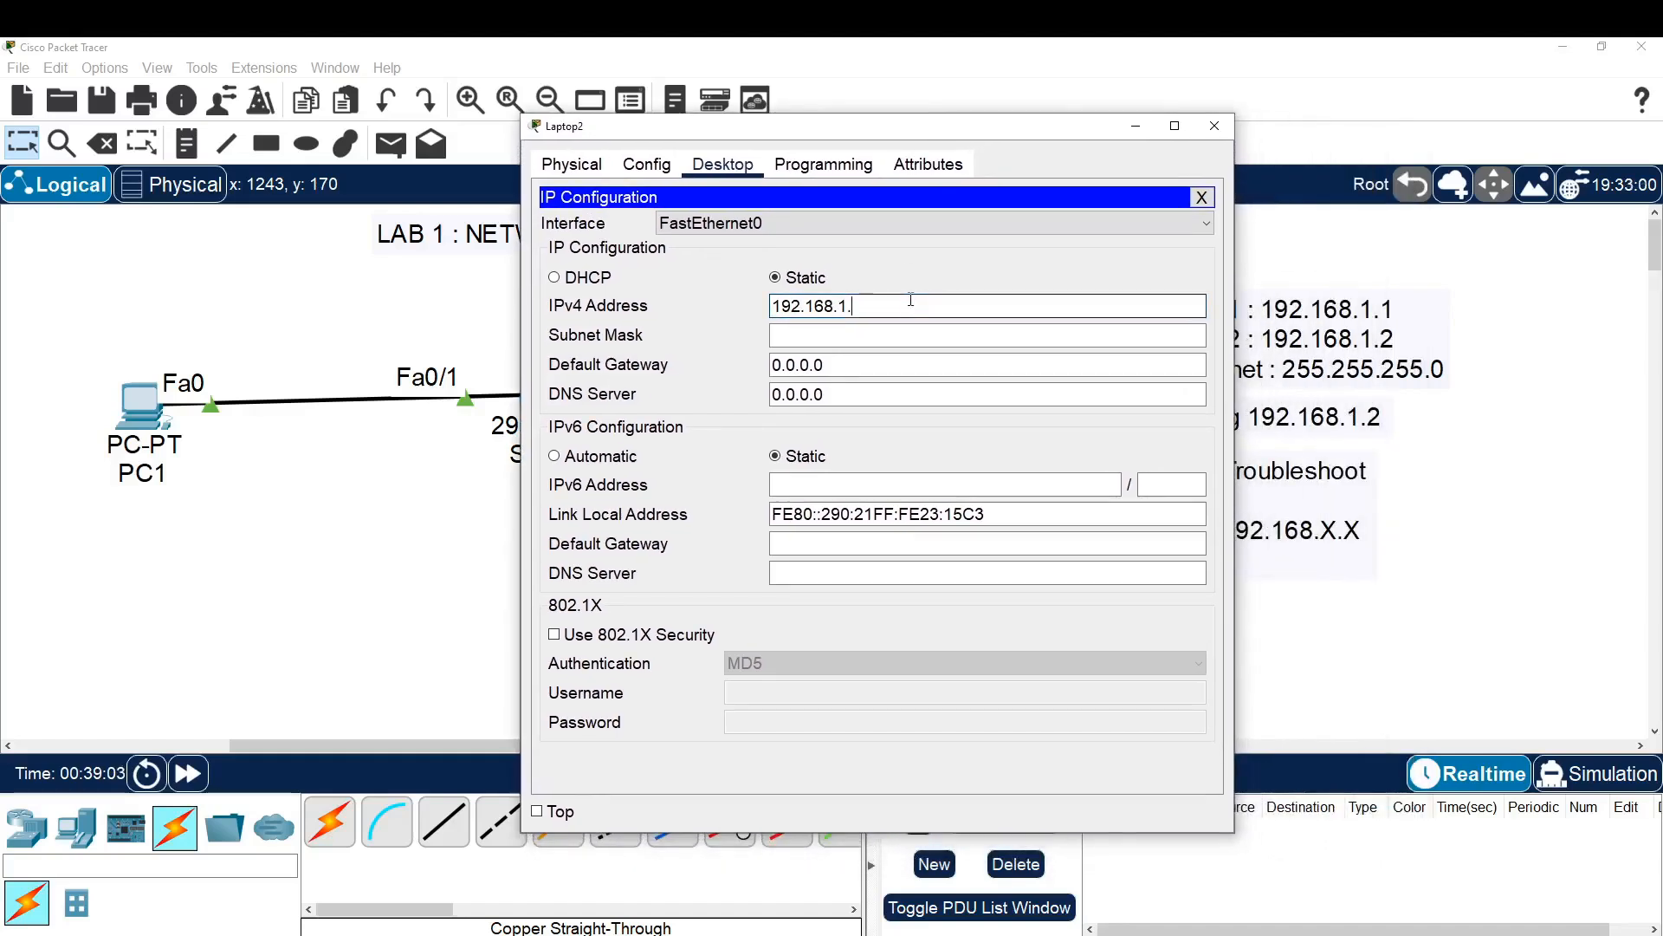
{"action": "type", "text": "2"}
{"action": "left_click", "coordinate": [936, 335]}
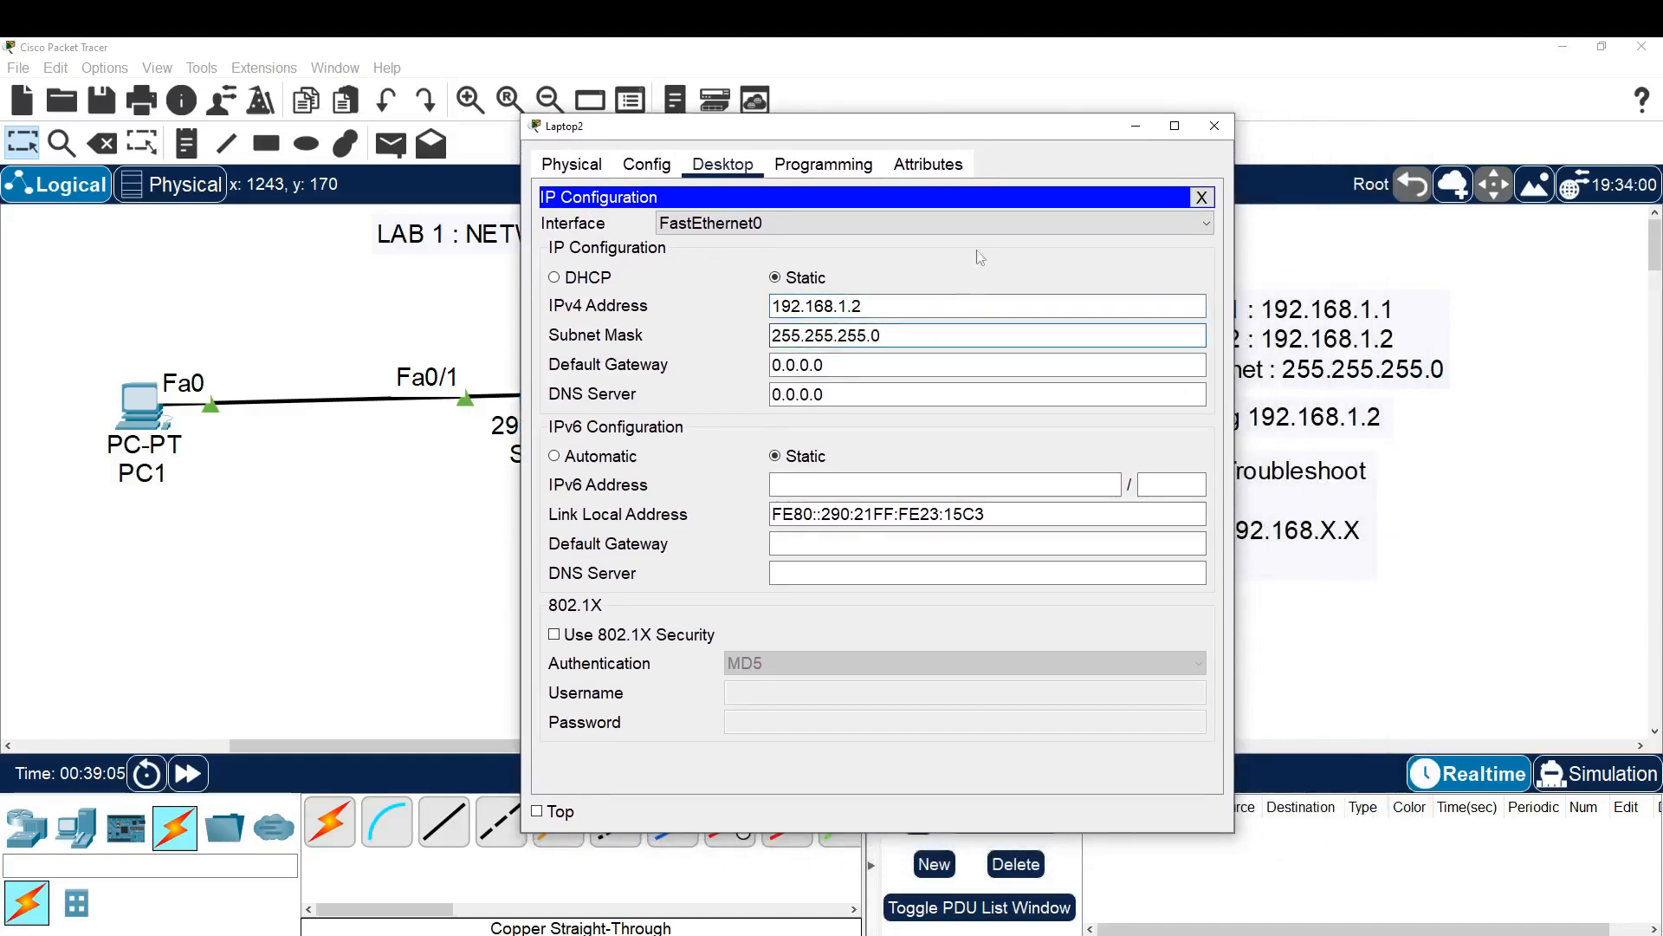
{"action": "key", "text": "ctrl+a"}
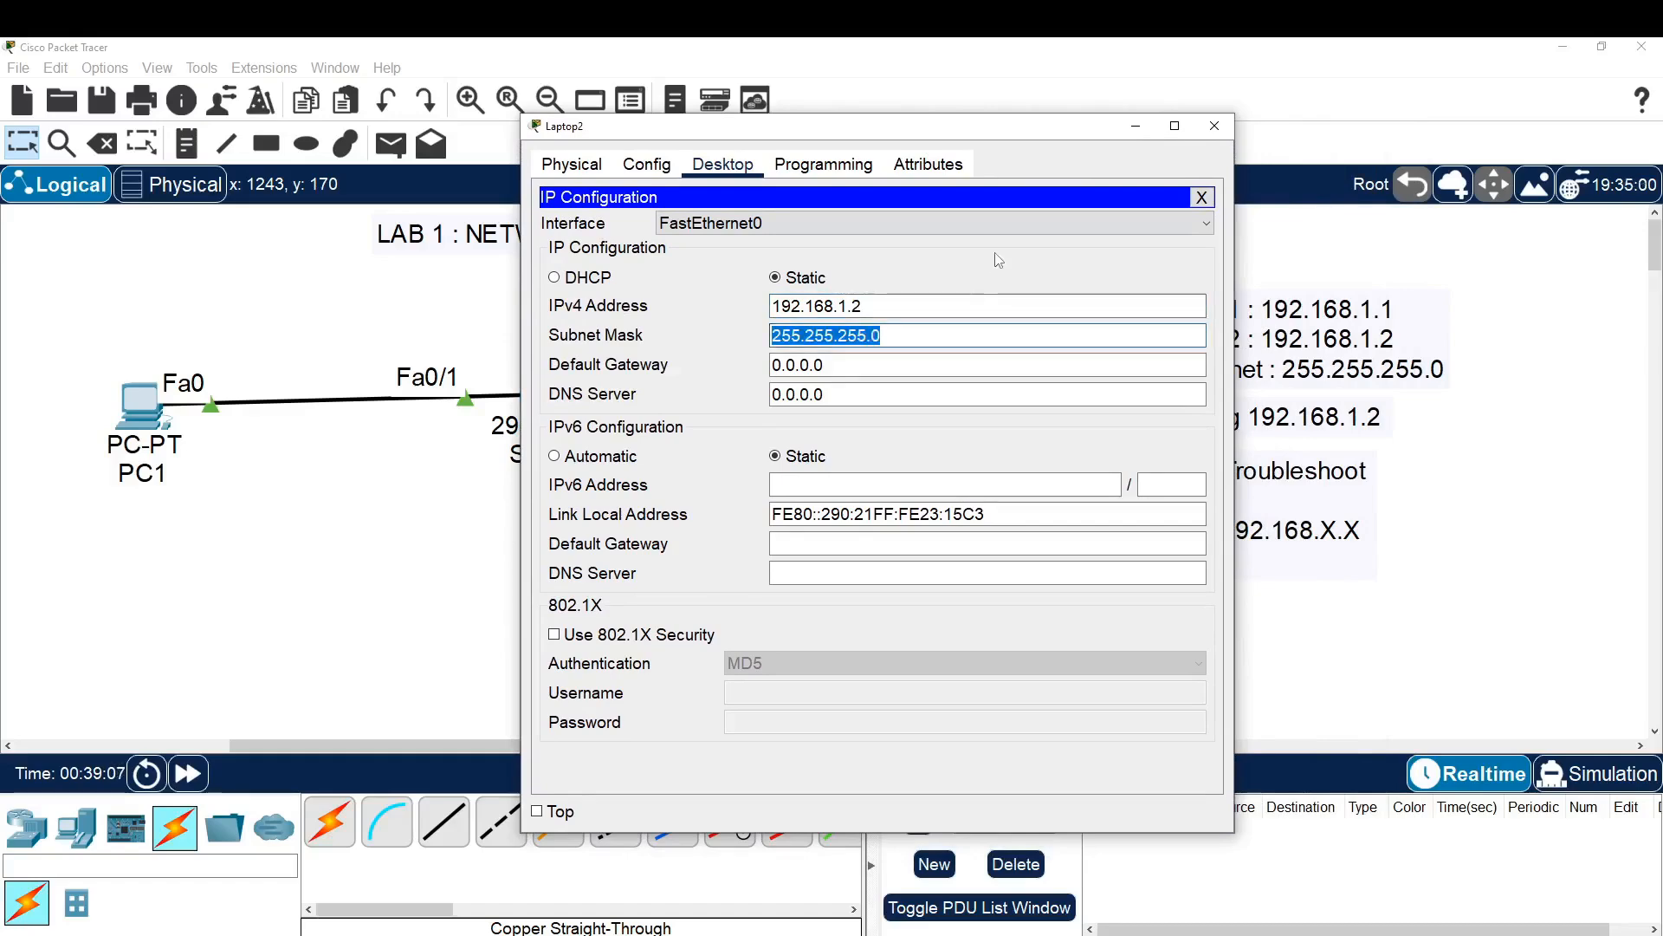
{"action": "left_click", "coordinate": [938, 264]}
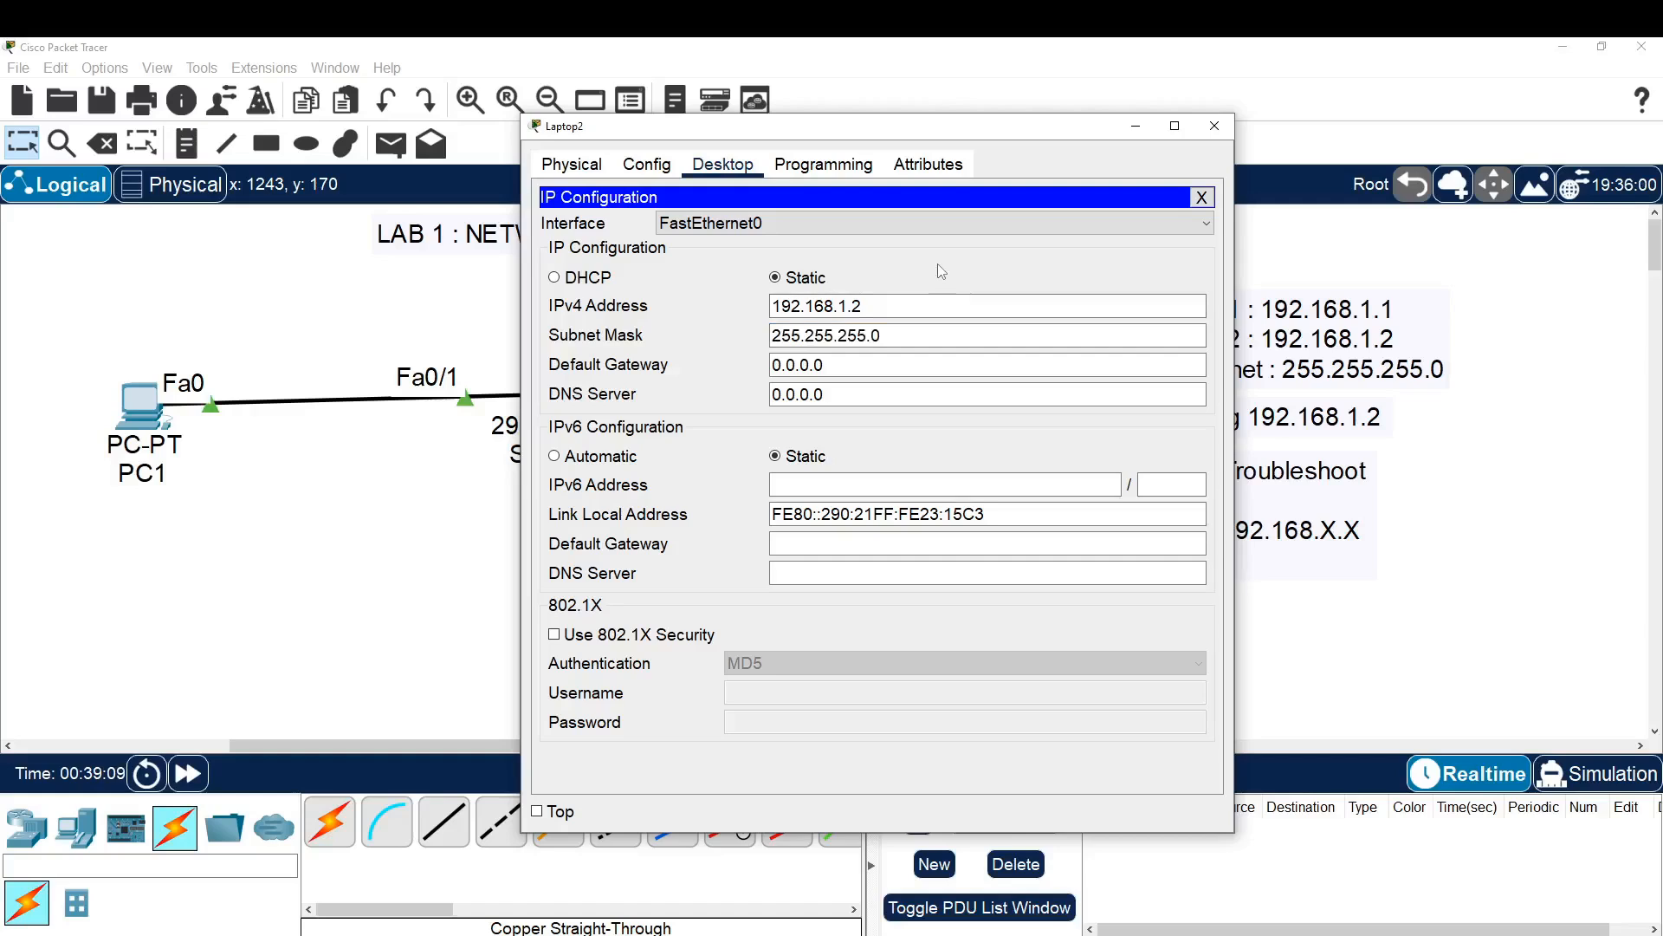
{"action": "left_click", "coordinate": [1201, 199]}
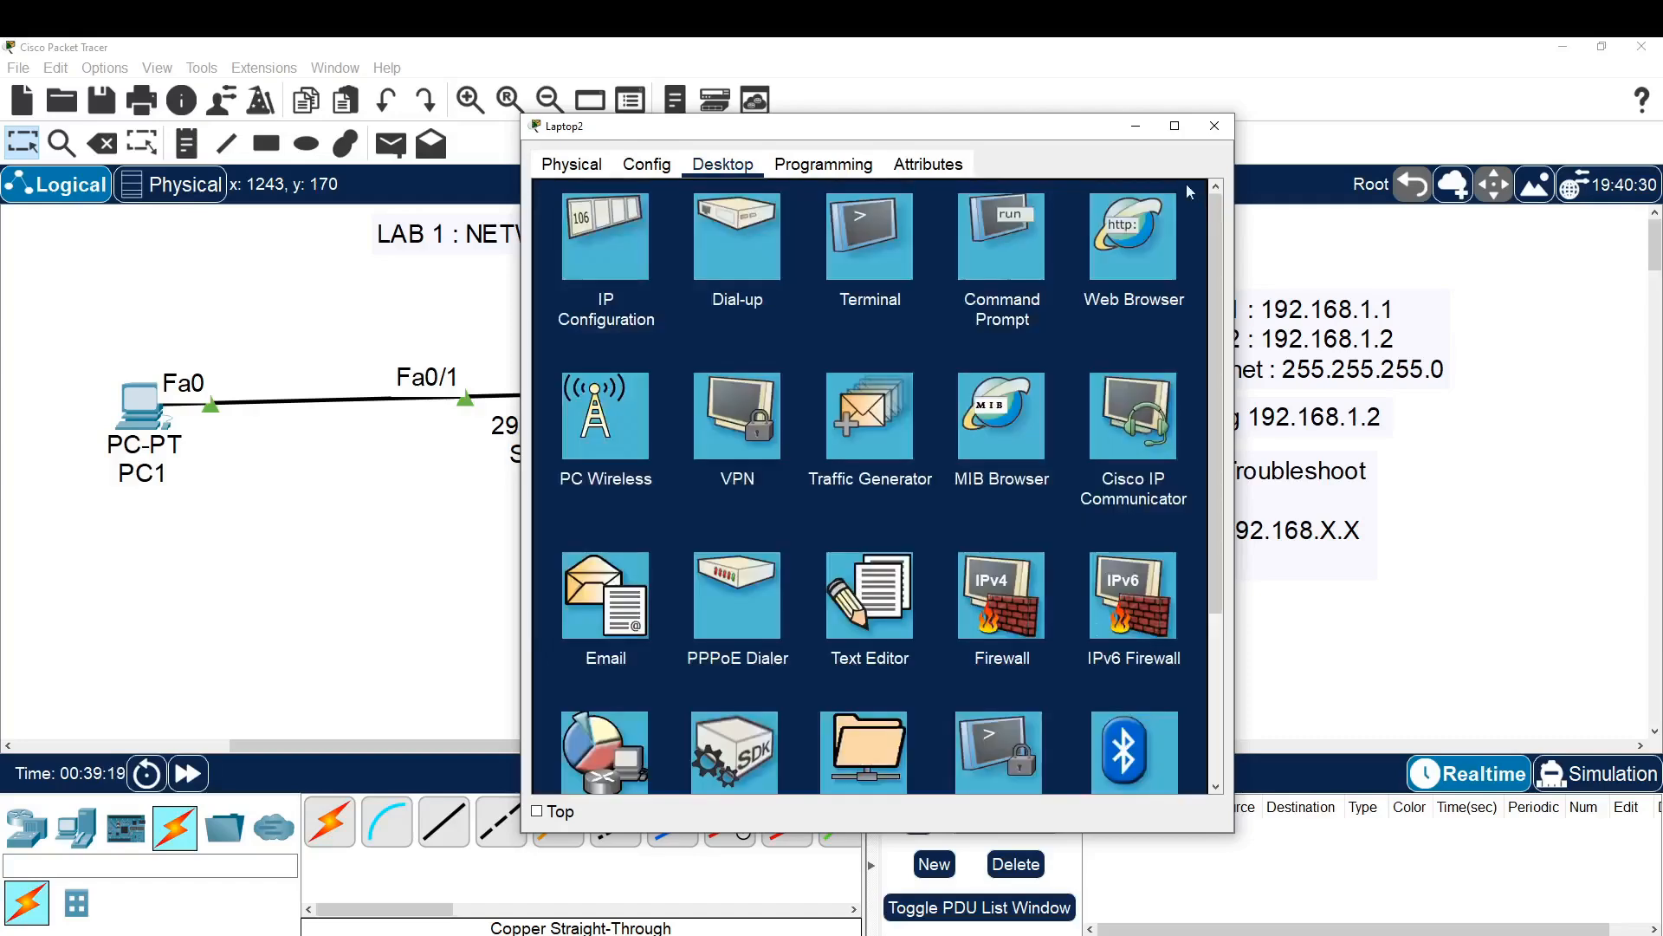
{"action": "left_click", "coordinate": [1136, 127]}
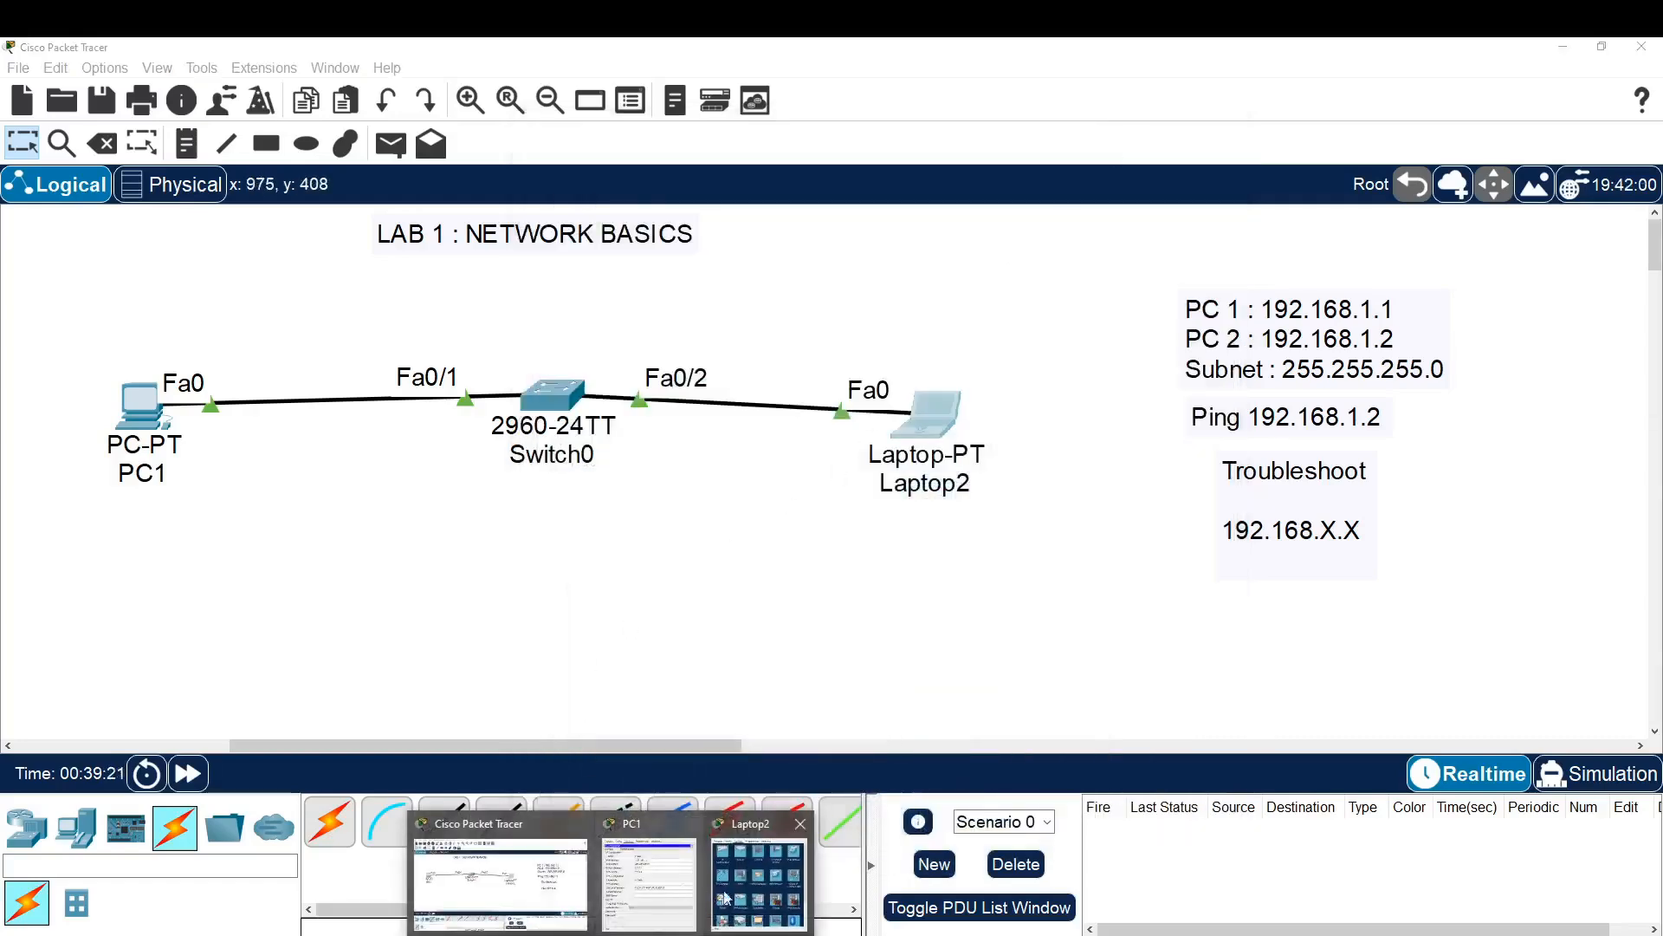
Reopen Laptop2's IP configuration and arrange the PC1 and Laptop2 windows side by side.
{"action": "left_click", "coordinate": [773, 883]}
{"action": "left_click_drag", "start_coordinate": [624, 126], "coordinate": [944, 109]}
{"action": "left_click", "coordinate": [948, 199]}
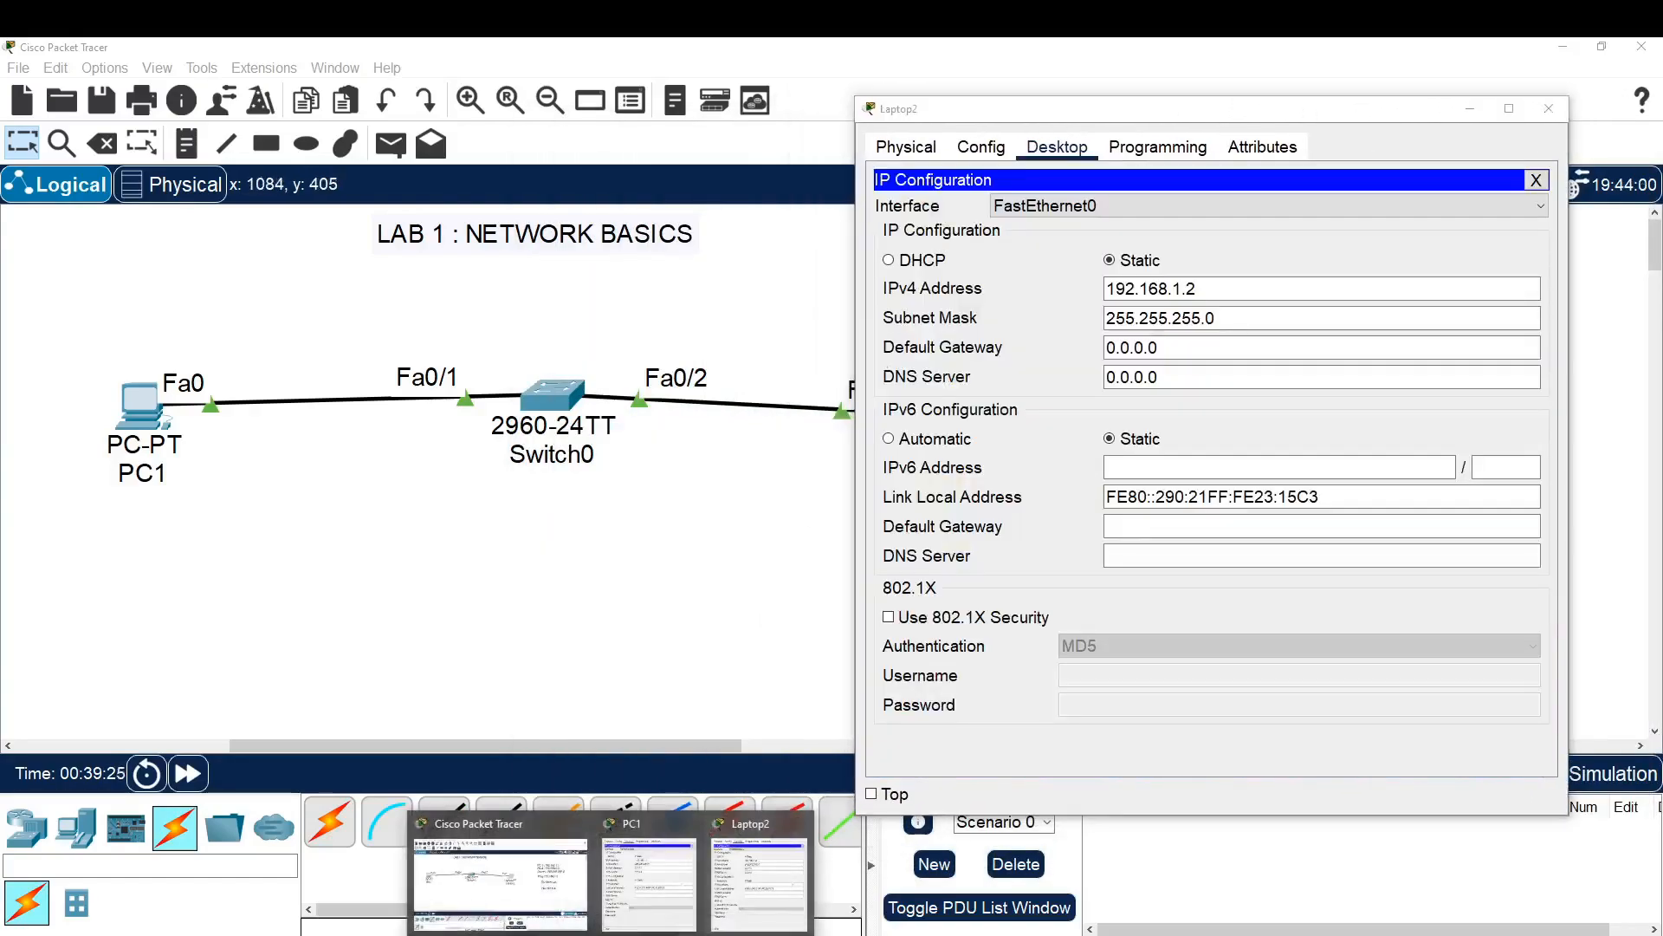
{"action": "left_click", "coordinate": [629, 912]}
{"action": "left_click_drag", "start_coordinate": [530, 154], "coordinate": [522, 114]}
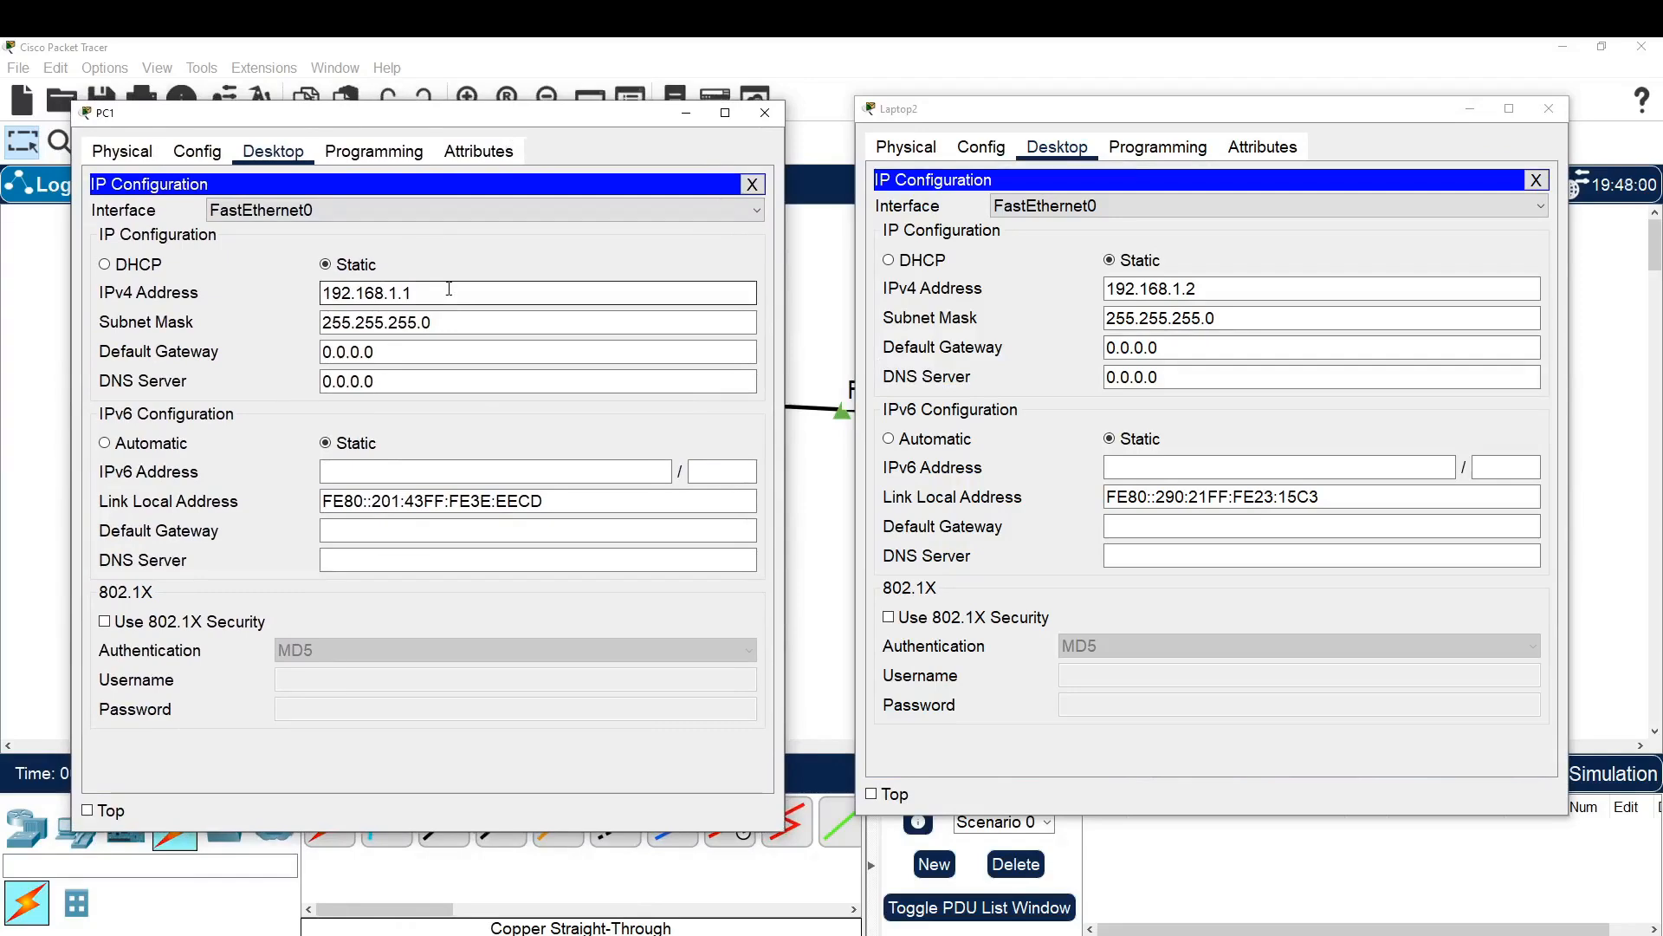
Ping 192.168.1.2 from PC1's Command Prompt and highlight the packet statistics in the output.
{"action": "left_click", "coordinate": [752, 184]}
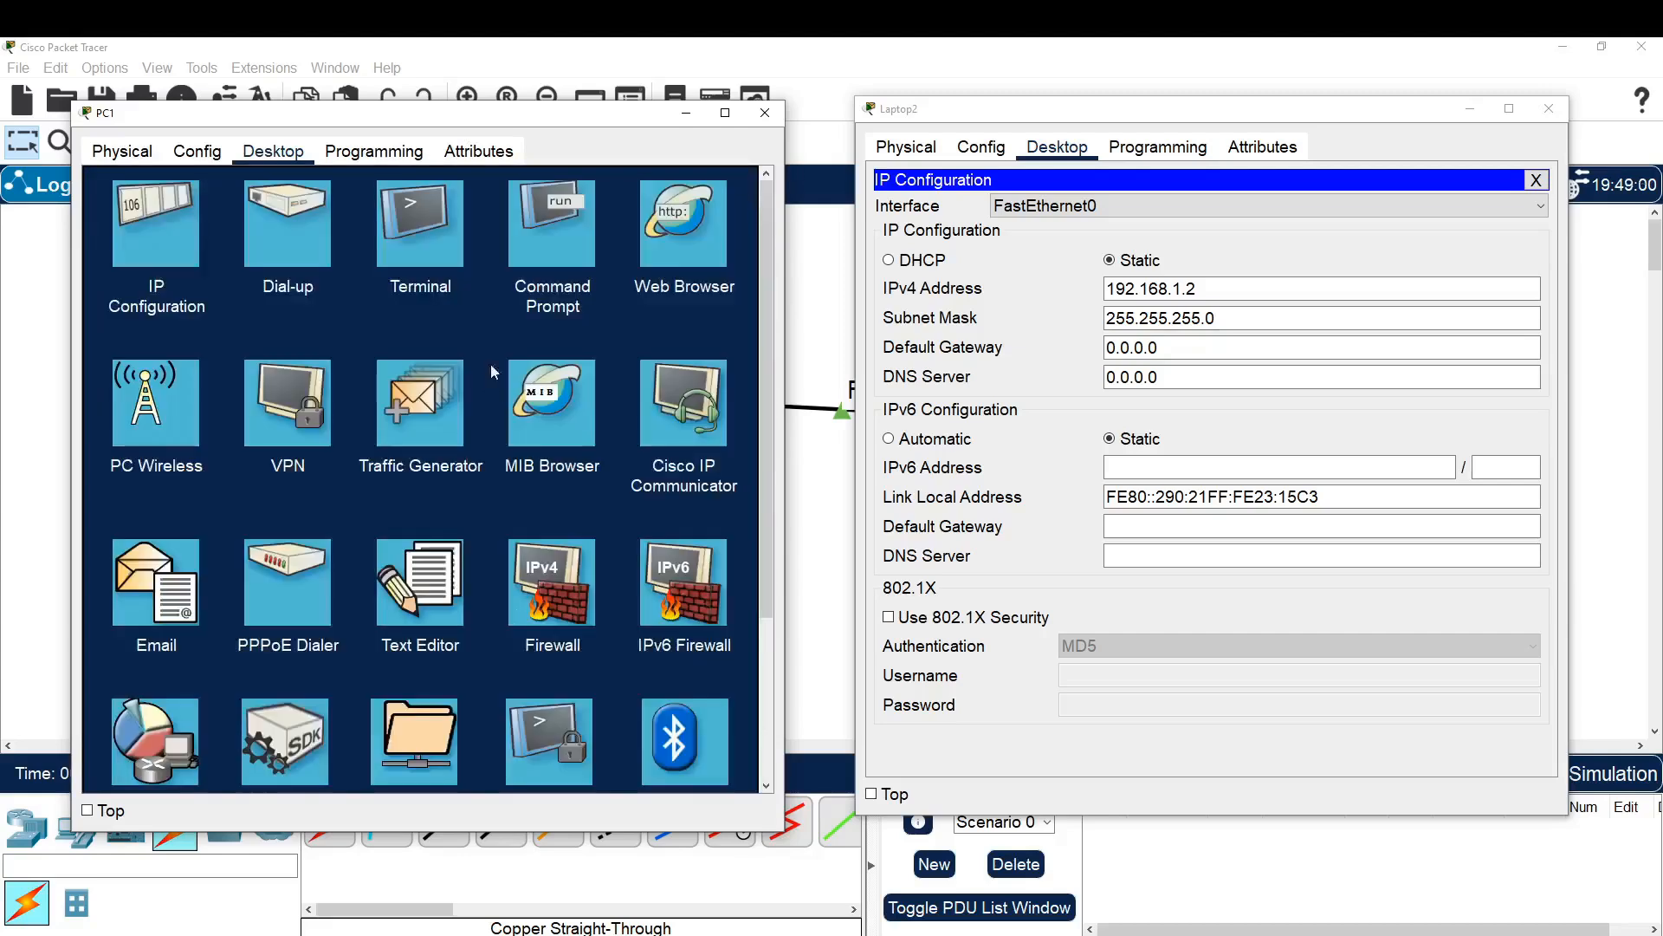
{"action": "left_click", "coordinate": [559, 266]}
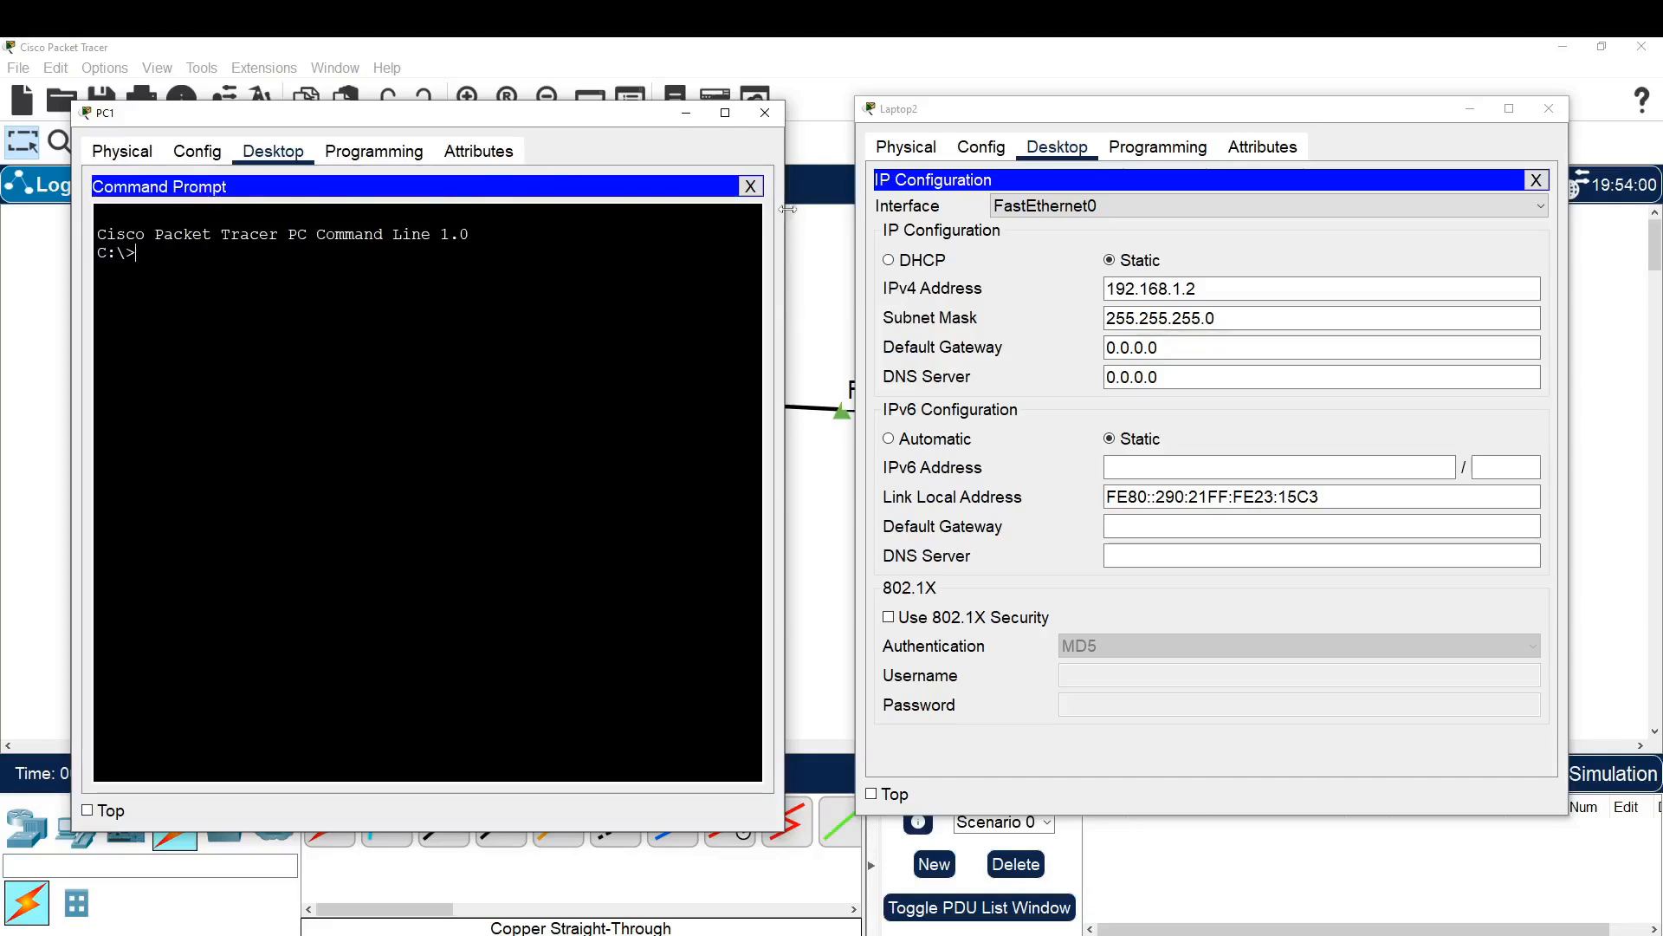
{"action": "left_click", "coordinate": [751, 187]}
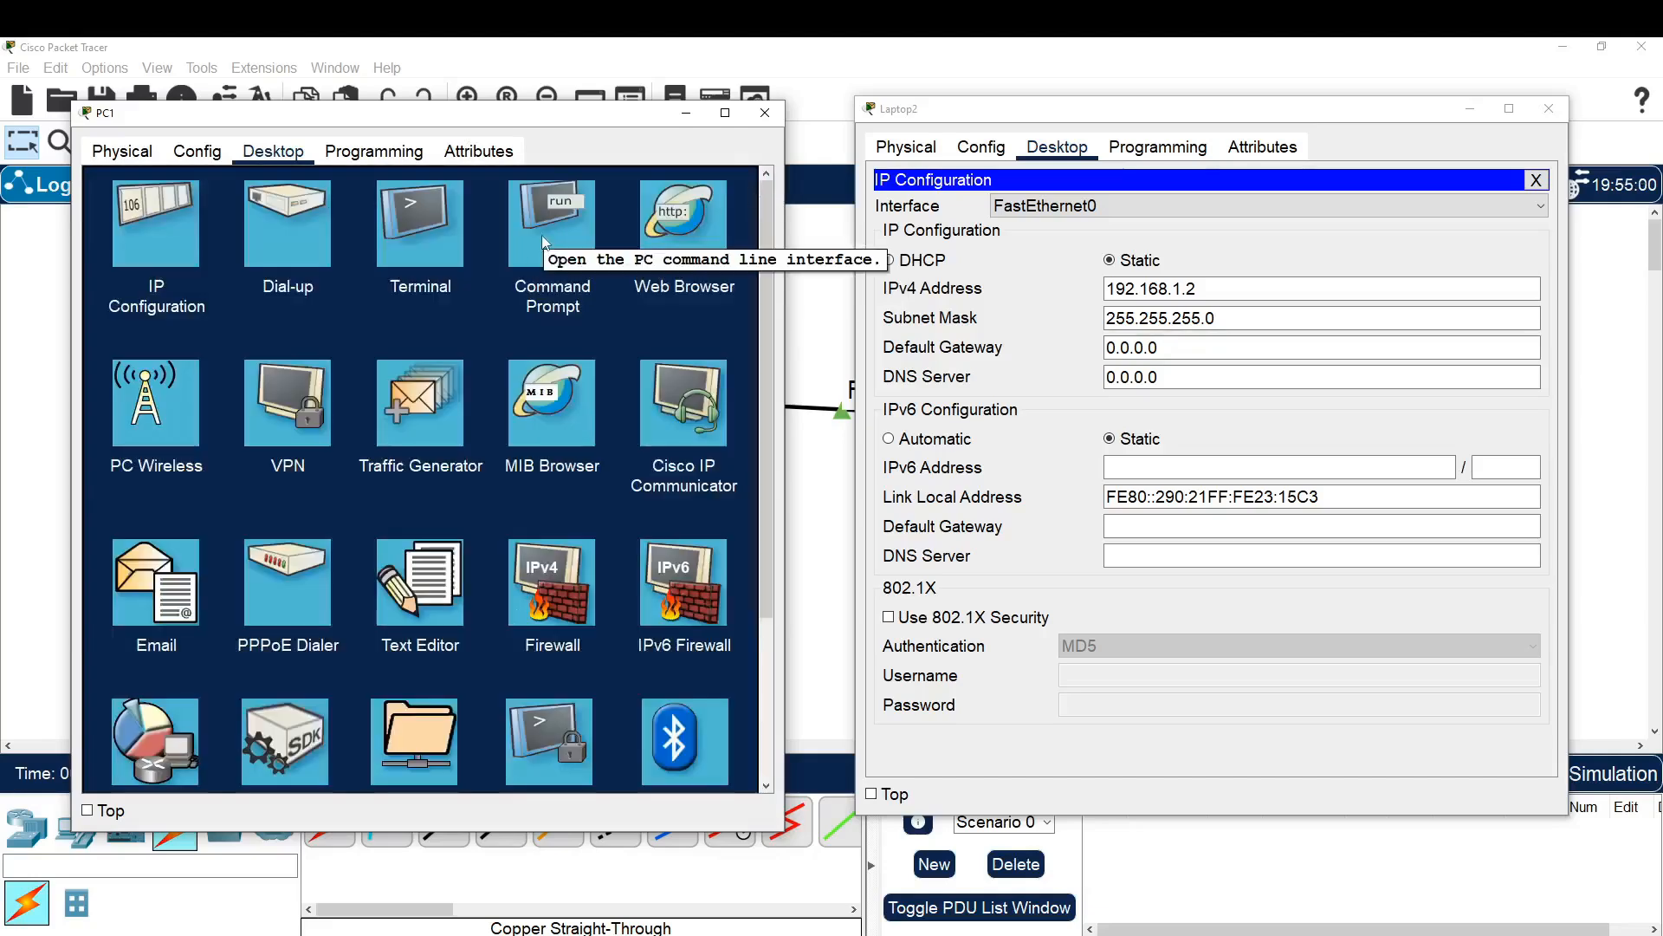
{"action": "left_click", "coordinate": [559, 242]}
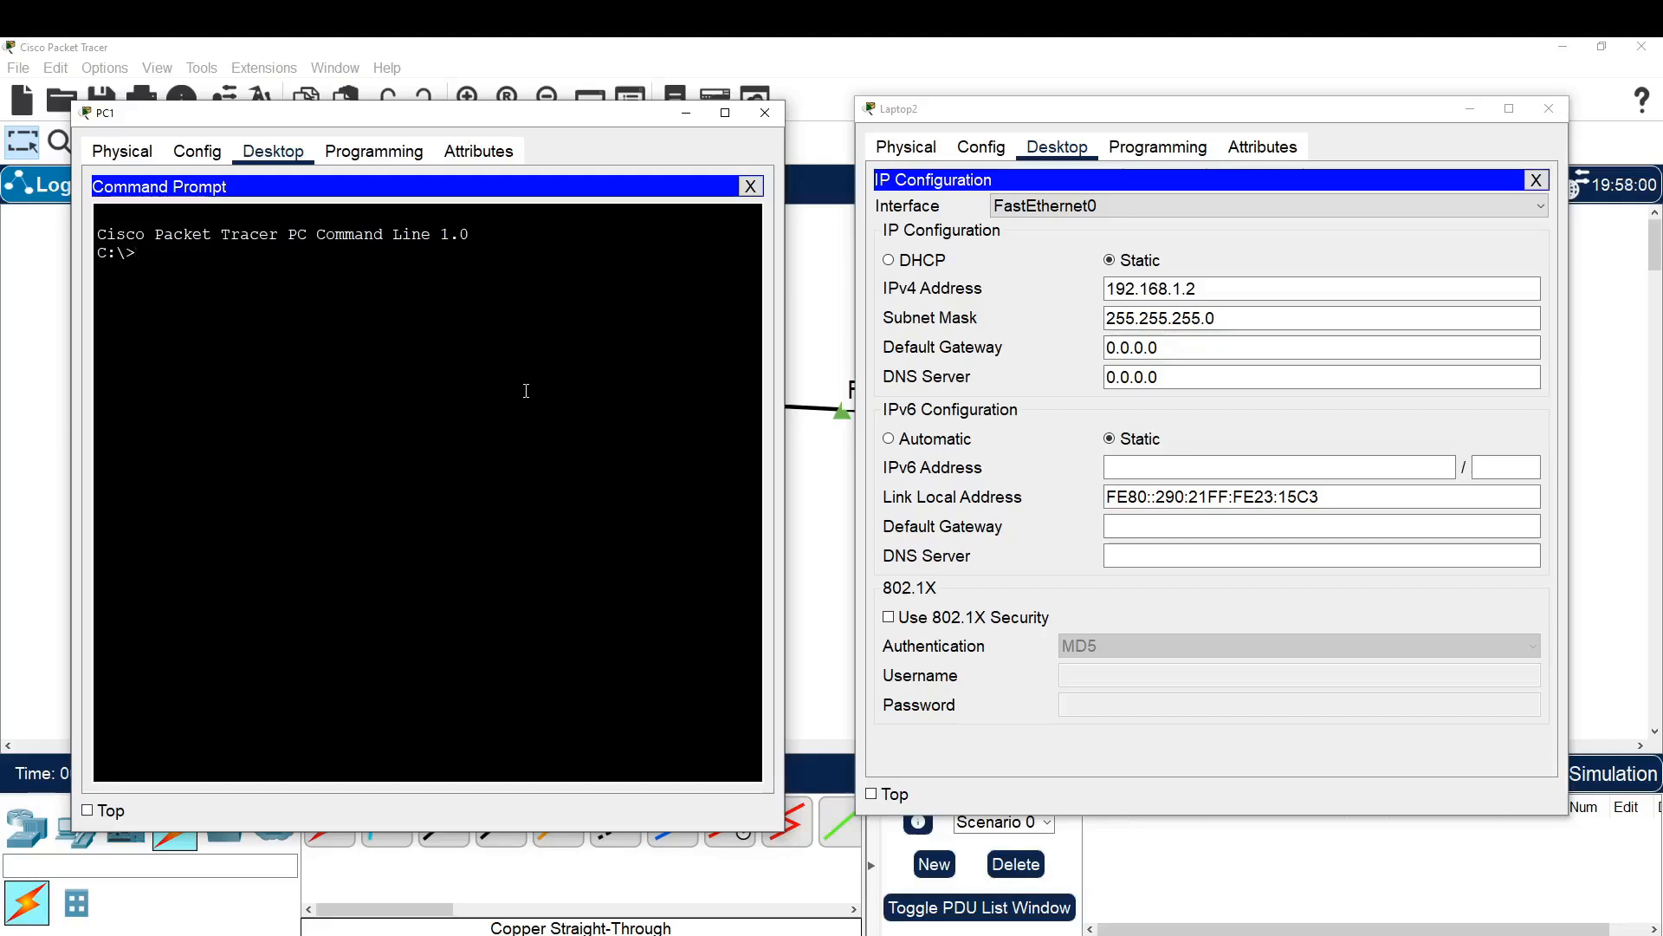
{"action": "key", "text": "Return"}
{"action": "key", "text": "Return"}
{"action": "key", "text": "Return"}
{"action": "key", "text": "Return"}
{"action": "type", "text": "ping"}
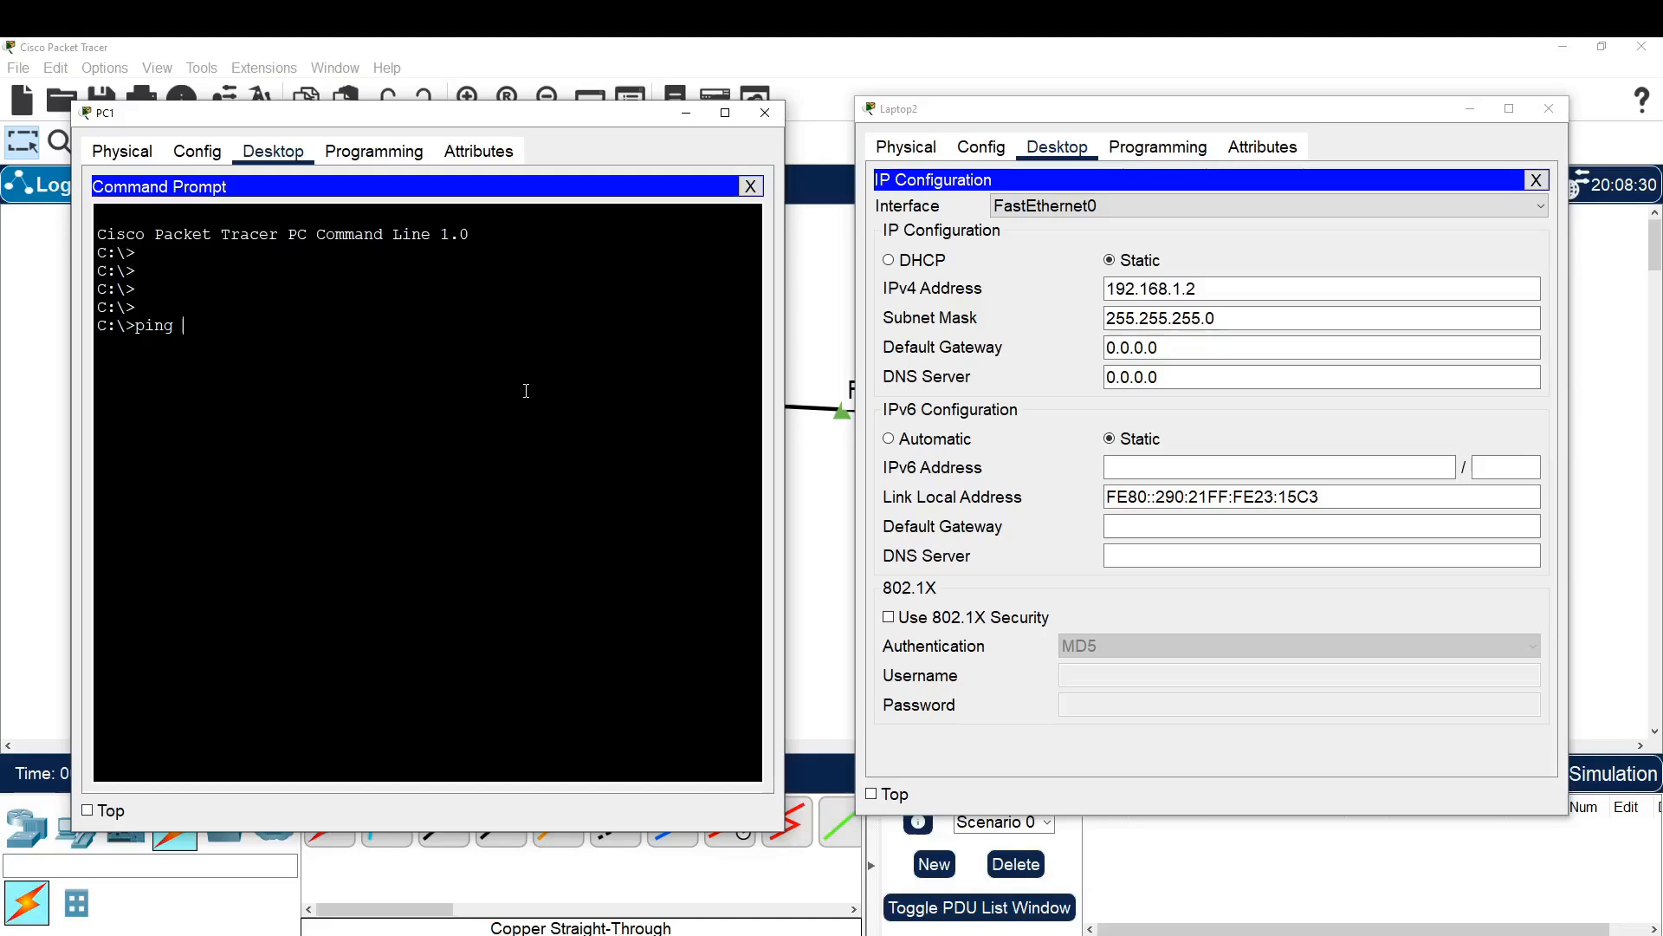
{"action": "type", "text": "192.168.1.2"}
{"action": "key", "text": "Return"}
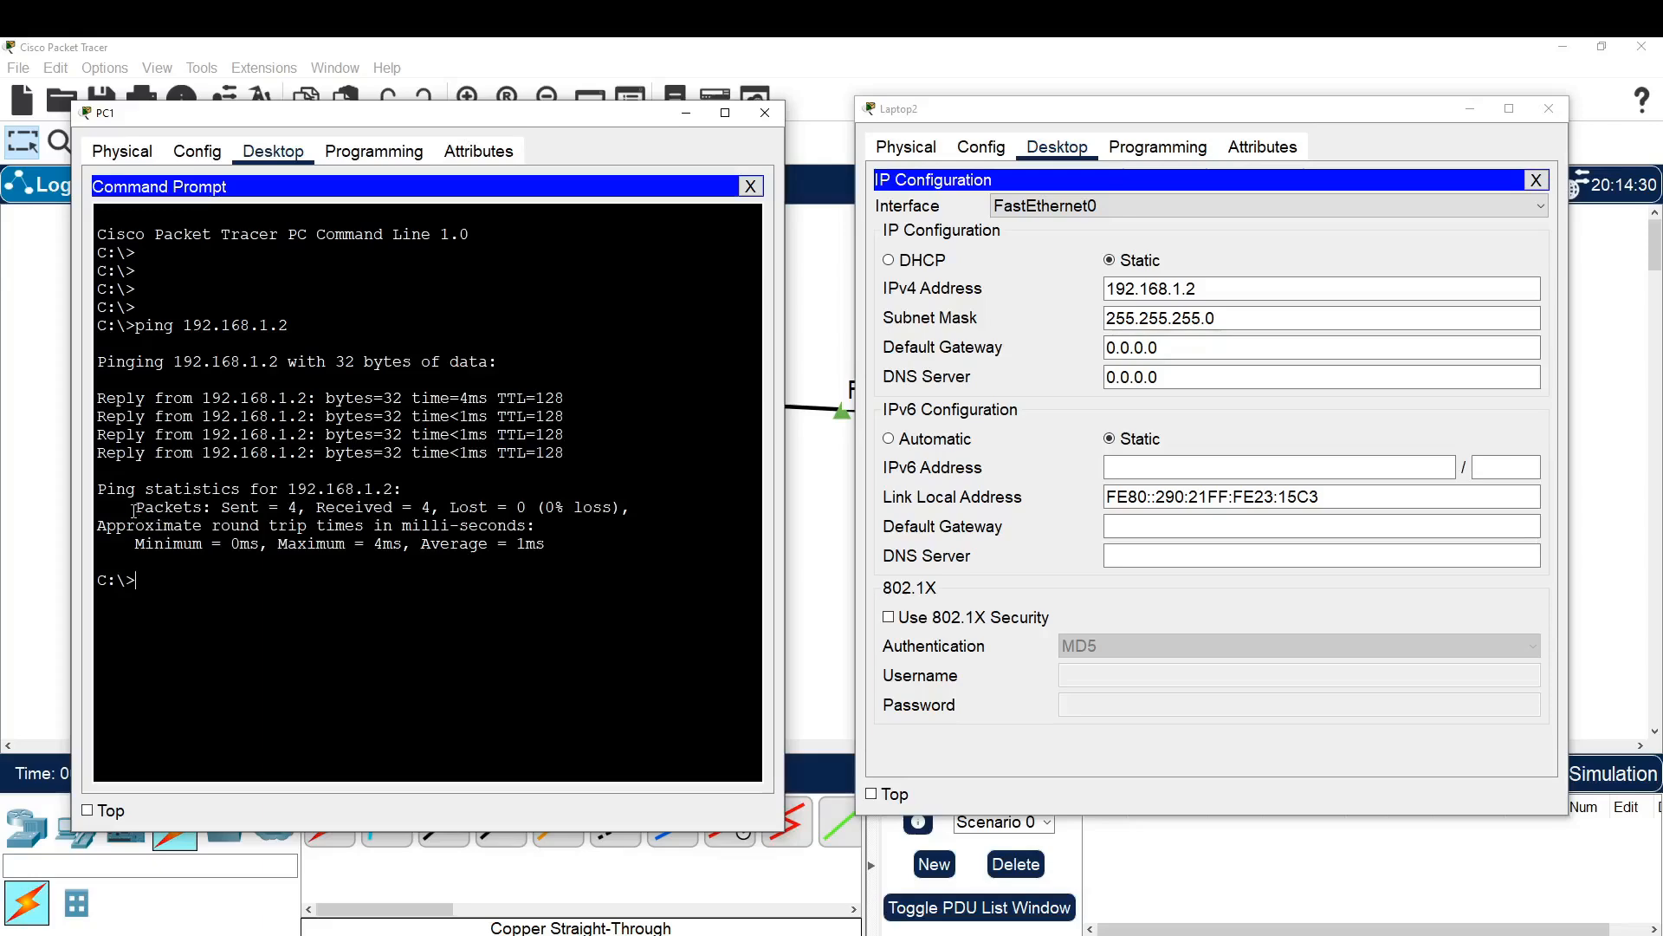
{"action": "left_click_drag", "start_coordinate": [134, 510], "coordinate": [633, 511]}
{"action": "left_click", "coordinate": [303, 572]}
{"action": "key", "text": "Return"}
Change Laptop2's static IPv4 address to 192.168.2.2.
{"action": "left_click", "coordinate": [1180, 289]}
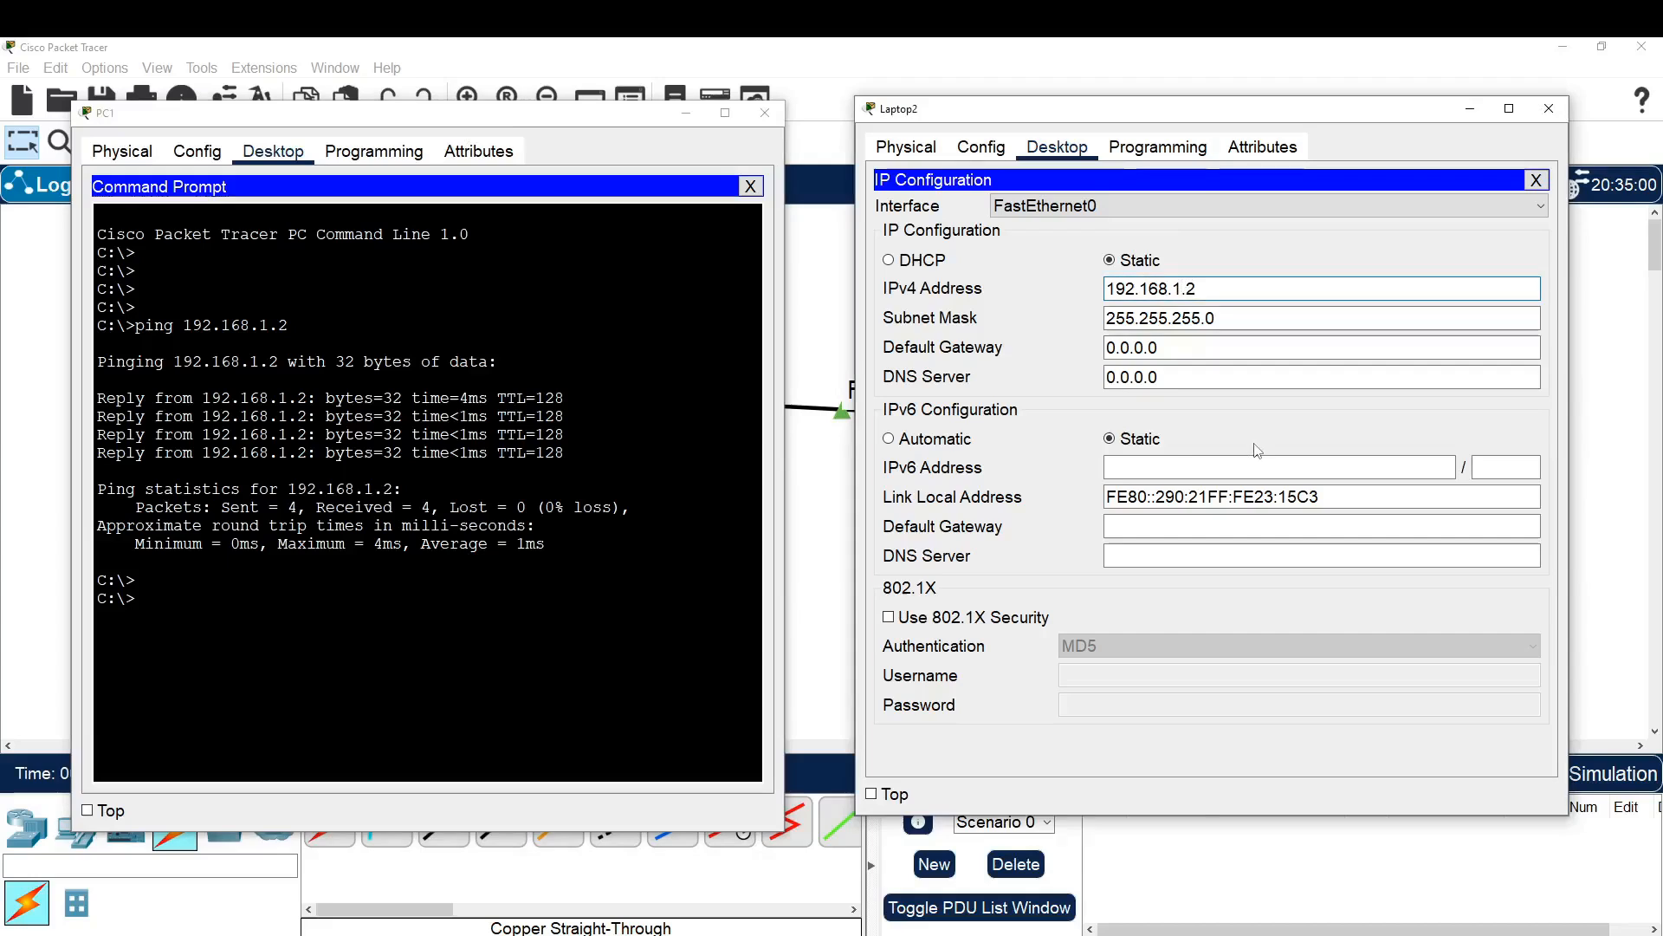
{"action": "key", "text": "BackSpace"}
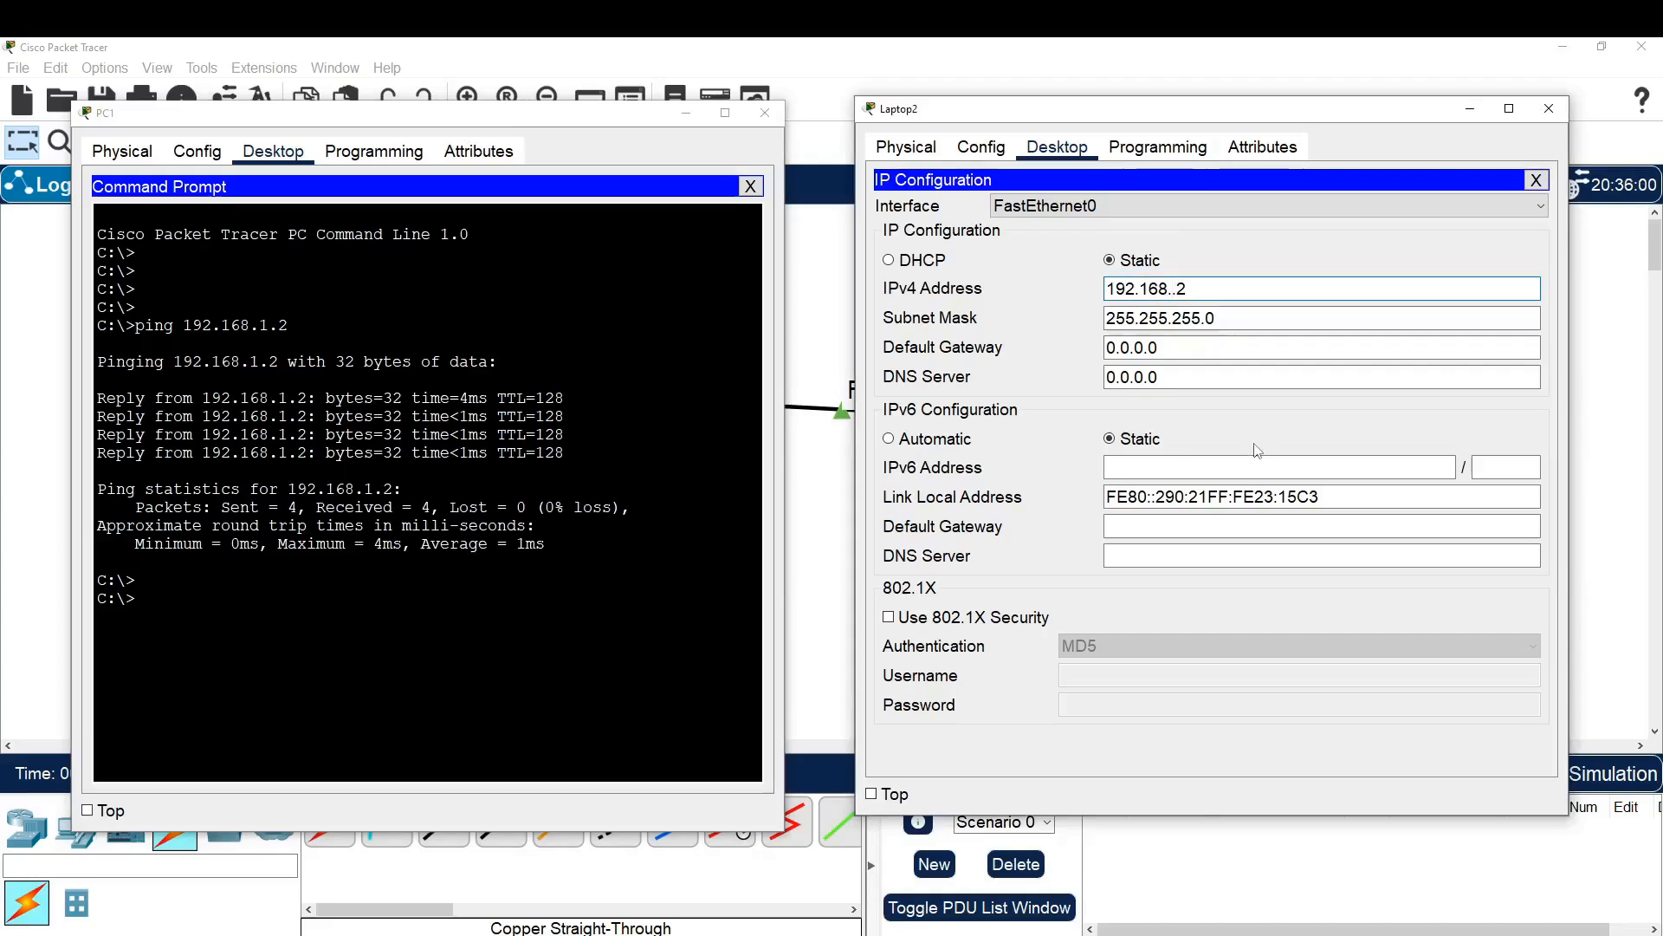
{"action": "type", "text": "2"}
Ping 192.168.2.2 from PC1's Command Prompt and highlight the response lines in the output.
{"action": "left_click", "coordinate": [520, 580]}
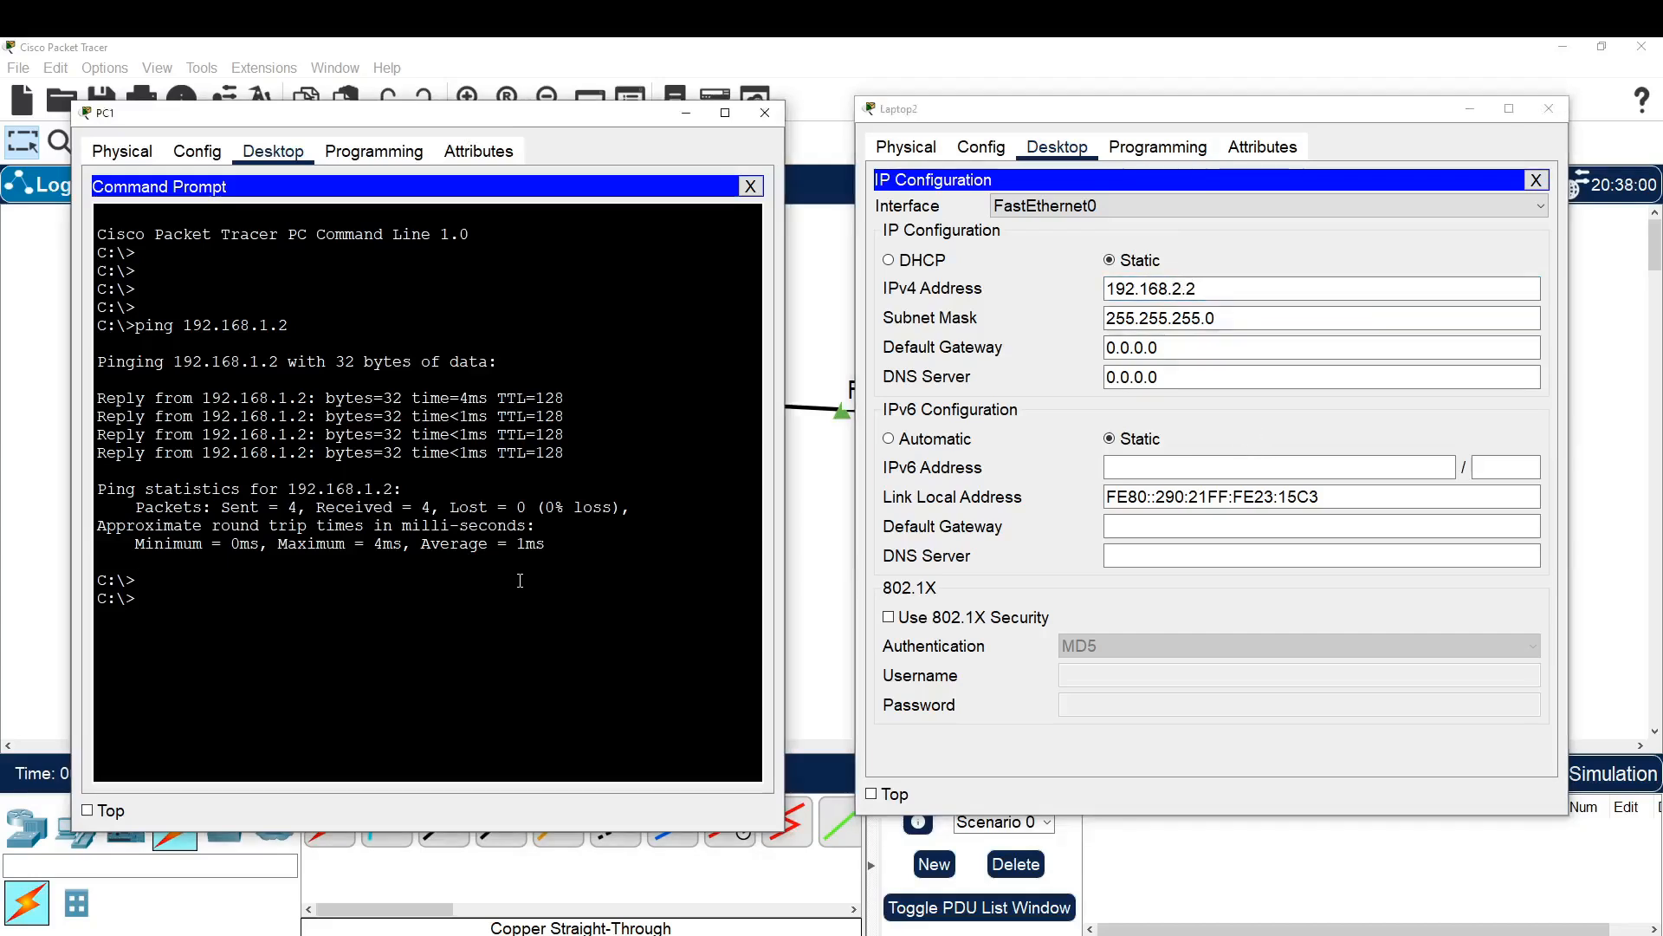
{"action": "key", "text": "Return"}
{"action": "type", "text": "ping"}
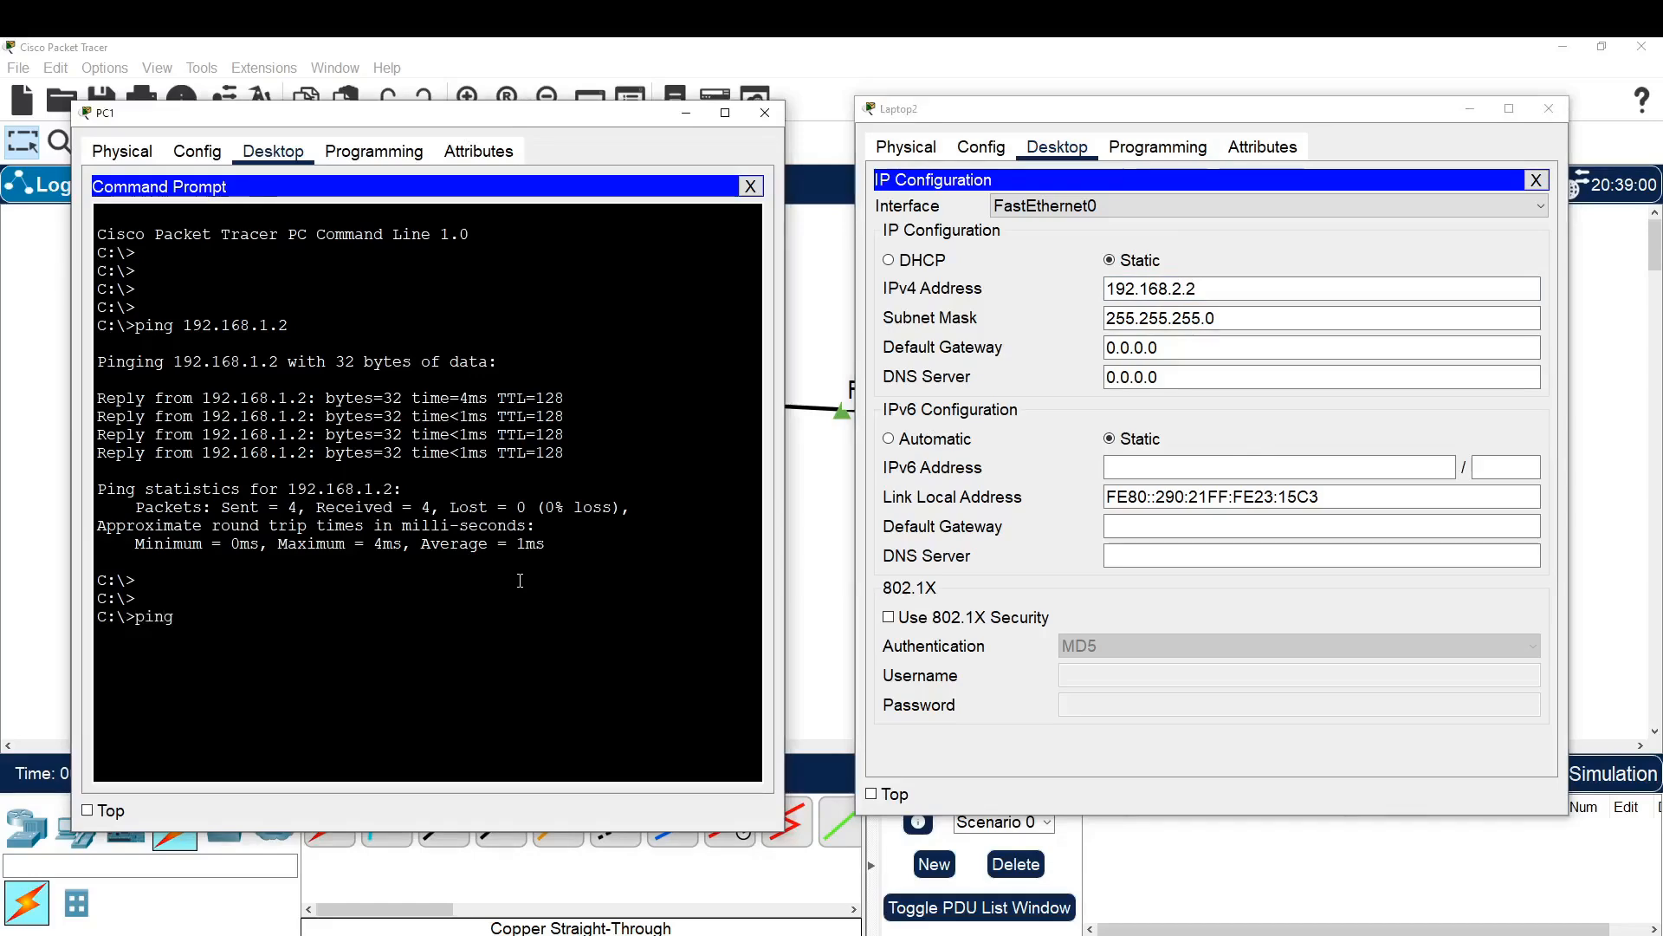
{"action": "type", "text": " 192.16"}
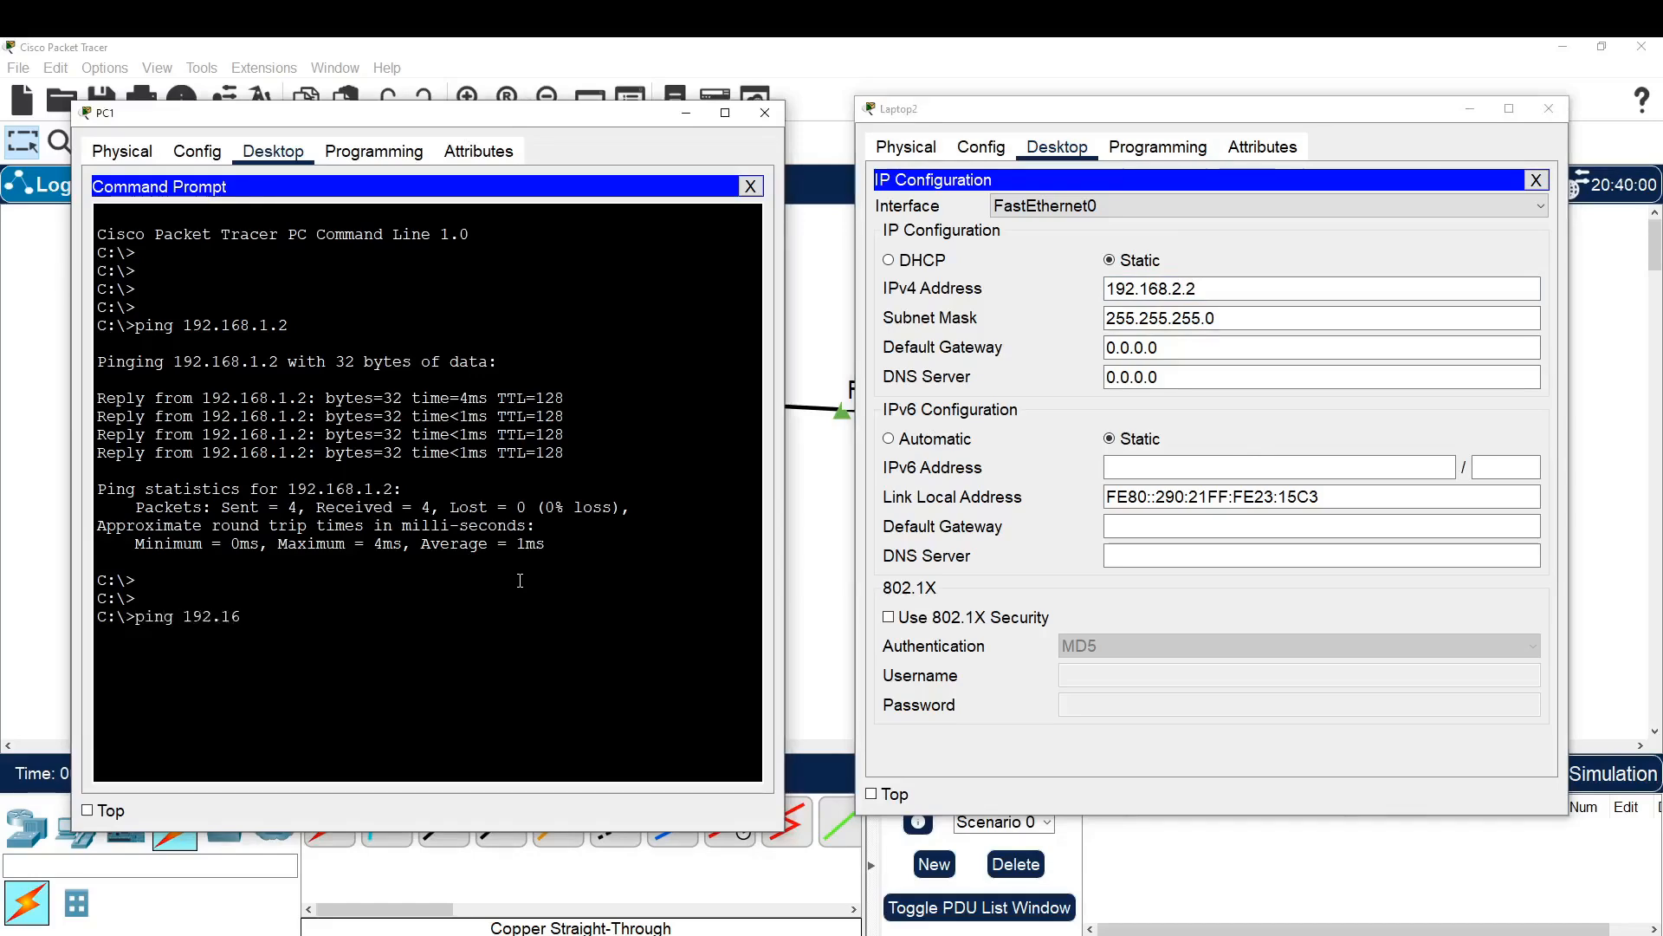
{"action": "type", "text": "8.2.2"}
{"action": "key", "text": "Return"}
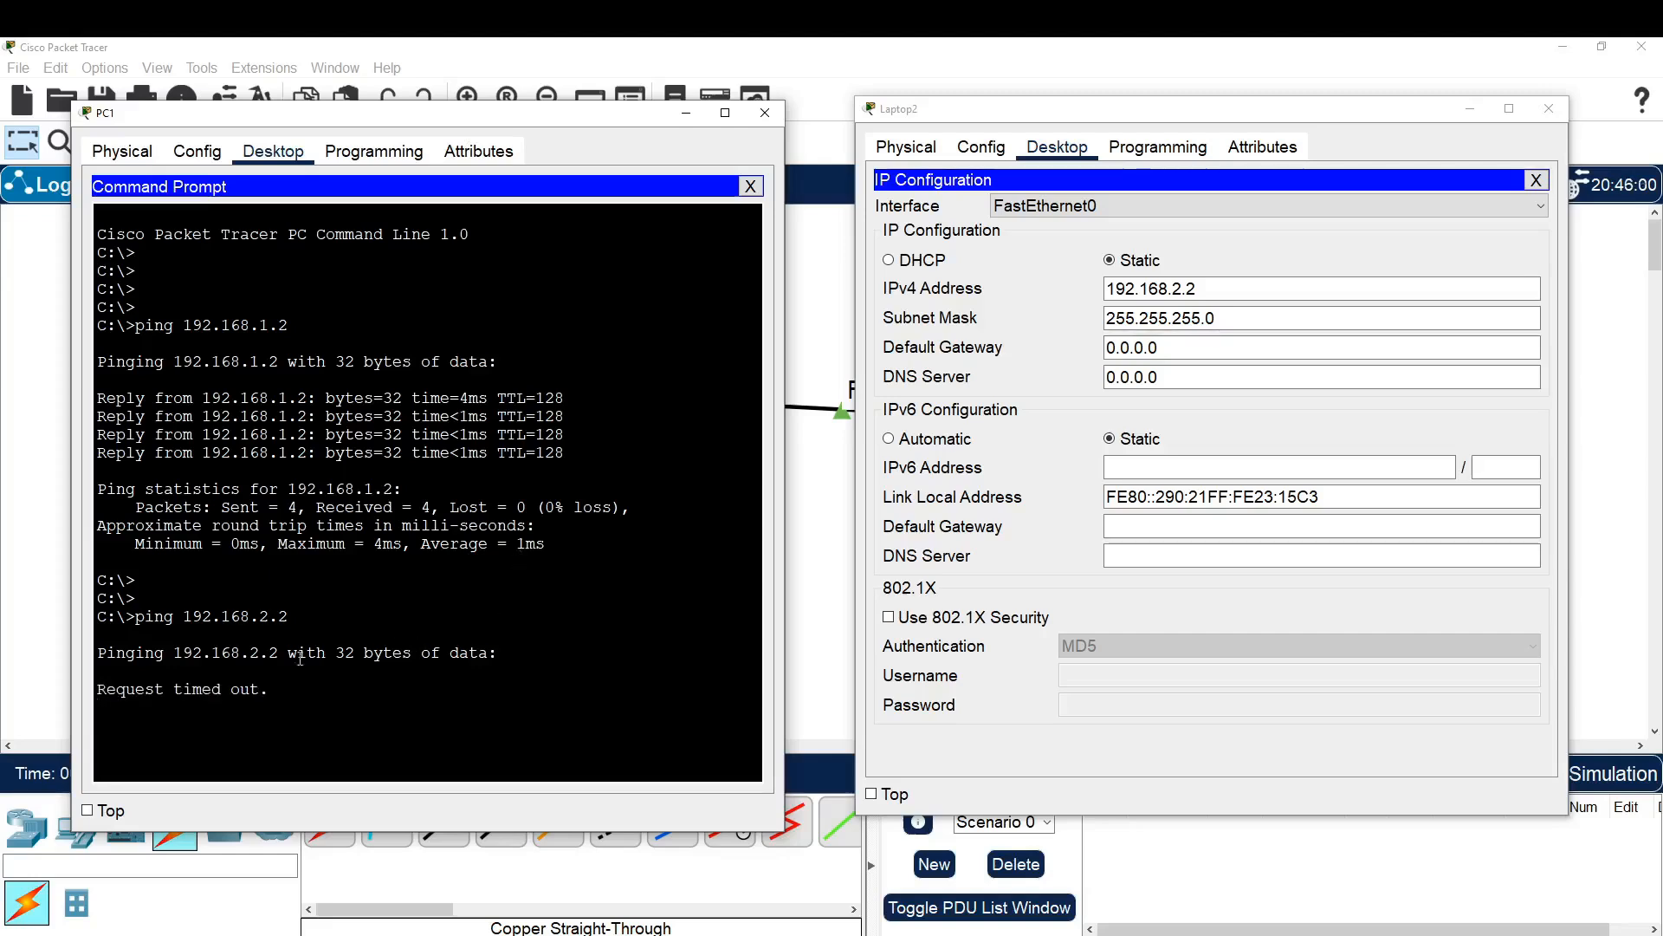
{"action": "left_click_drag", "start_coordinate": [170, 685], "coordinate": [95, 688]}
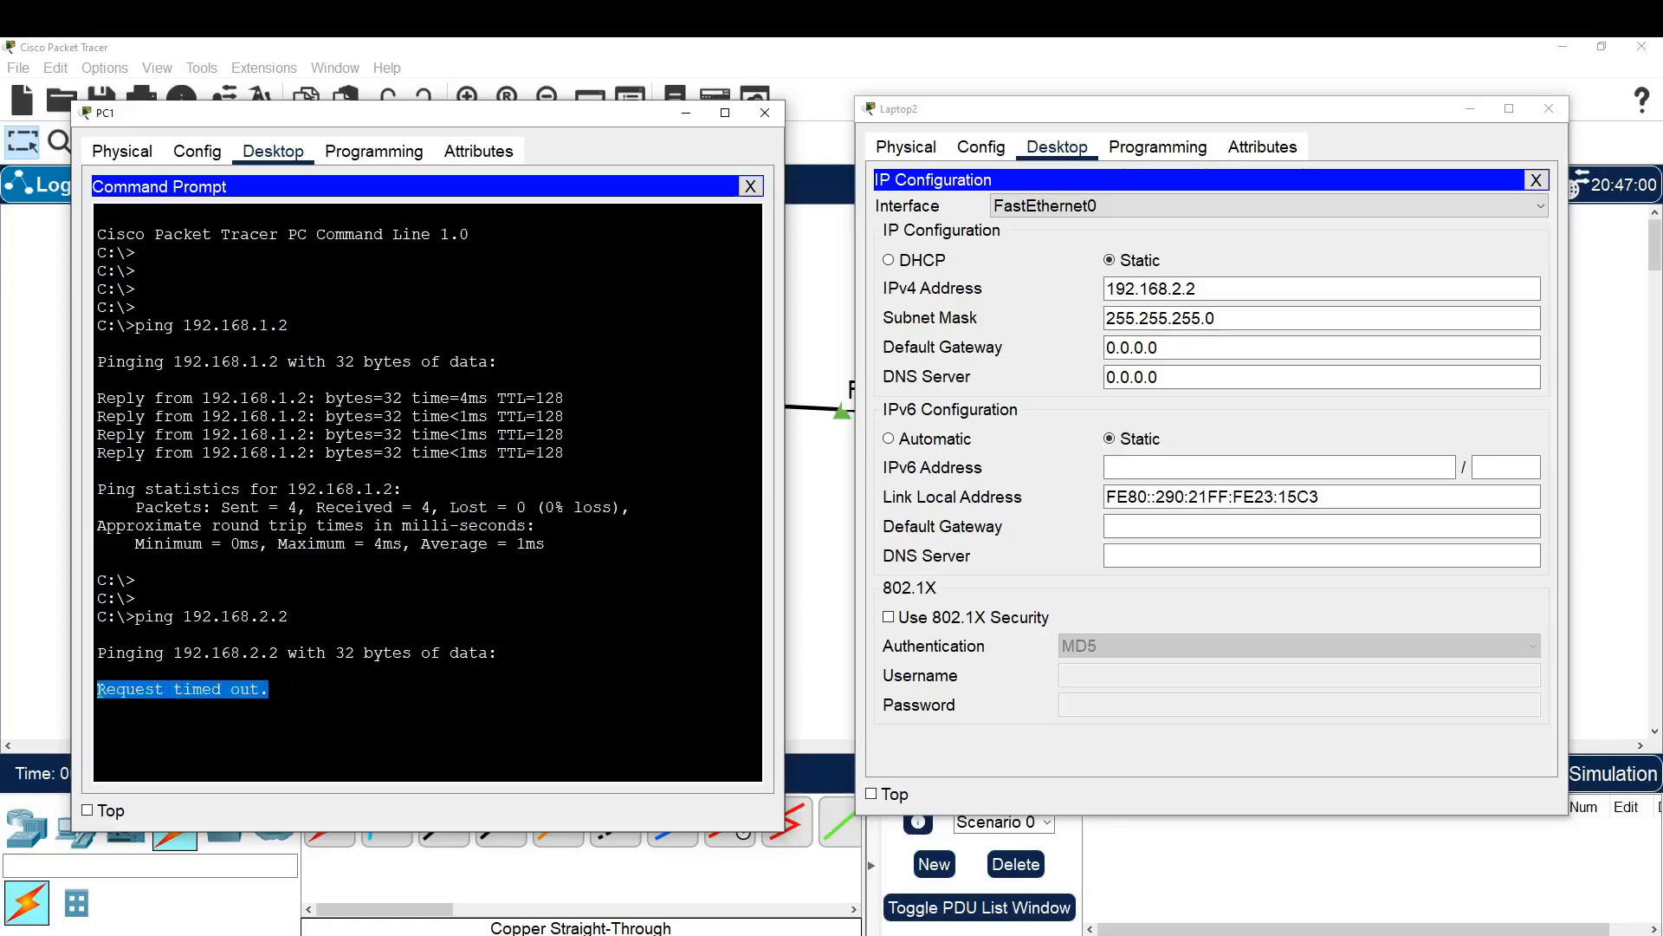
{"action": "left_click", "coordinate": [604, 681]}
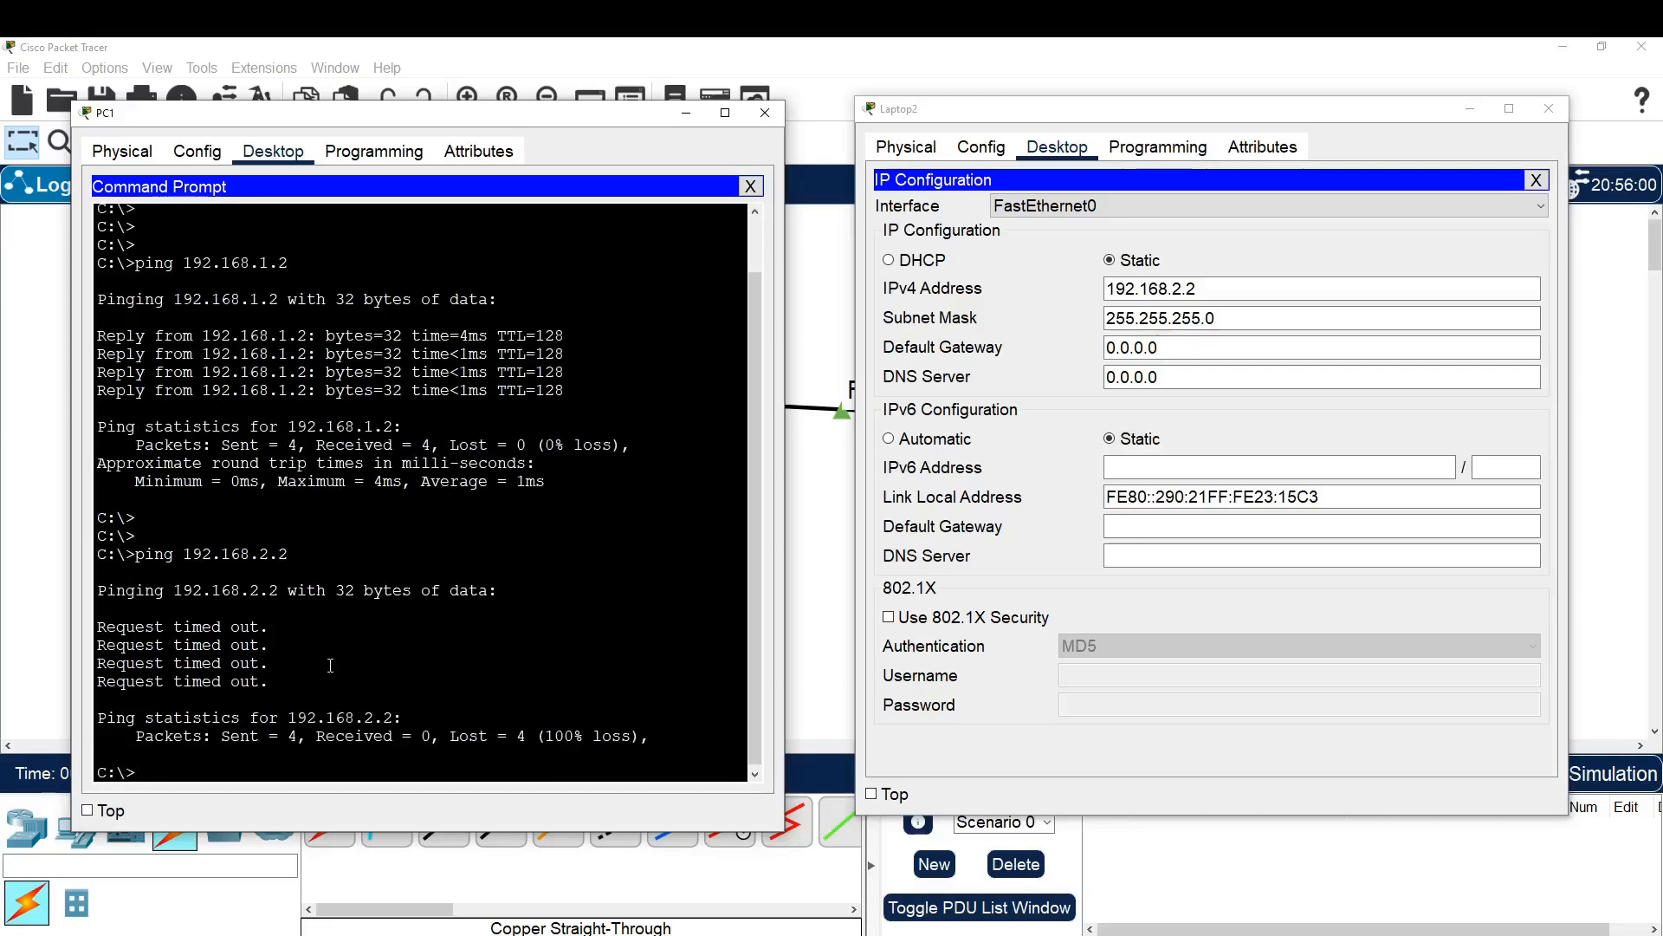
{"action": "left_click_drag", "start_coordinate": [268, 681], "coordinate": [97, 627]}
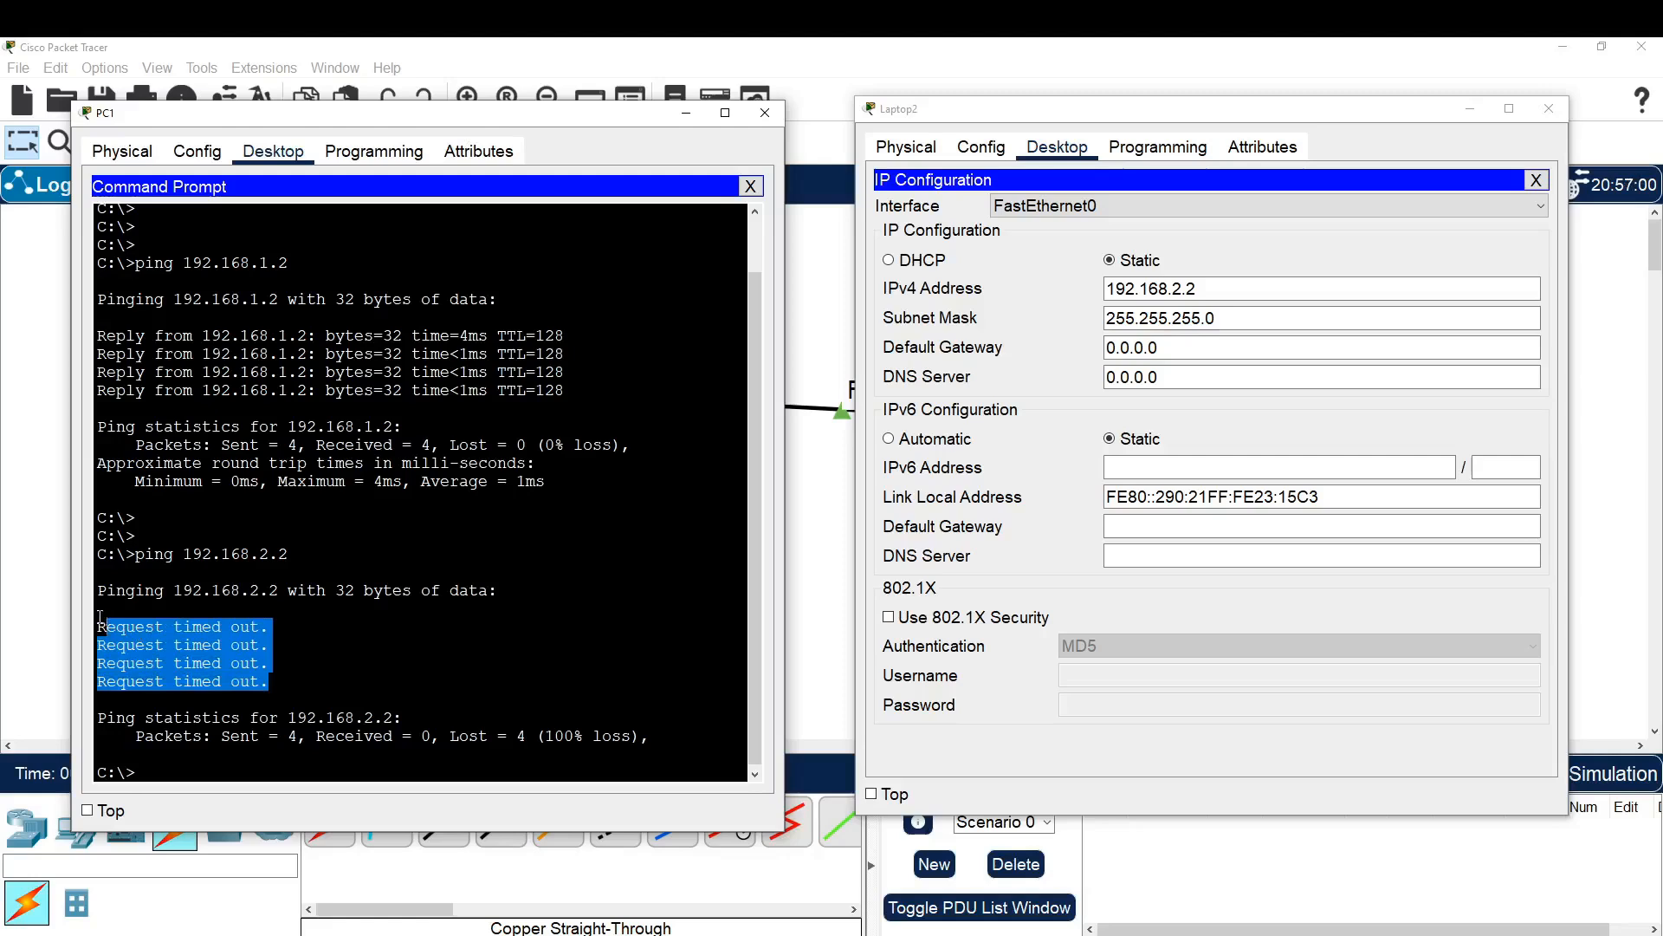
Close Laptop2's IP configuration and its device window, and move PC1's window aside to uncover the topology.
{"action": "left_click", "coordinate": [351, 651]}
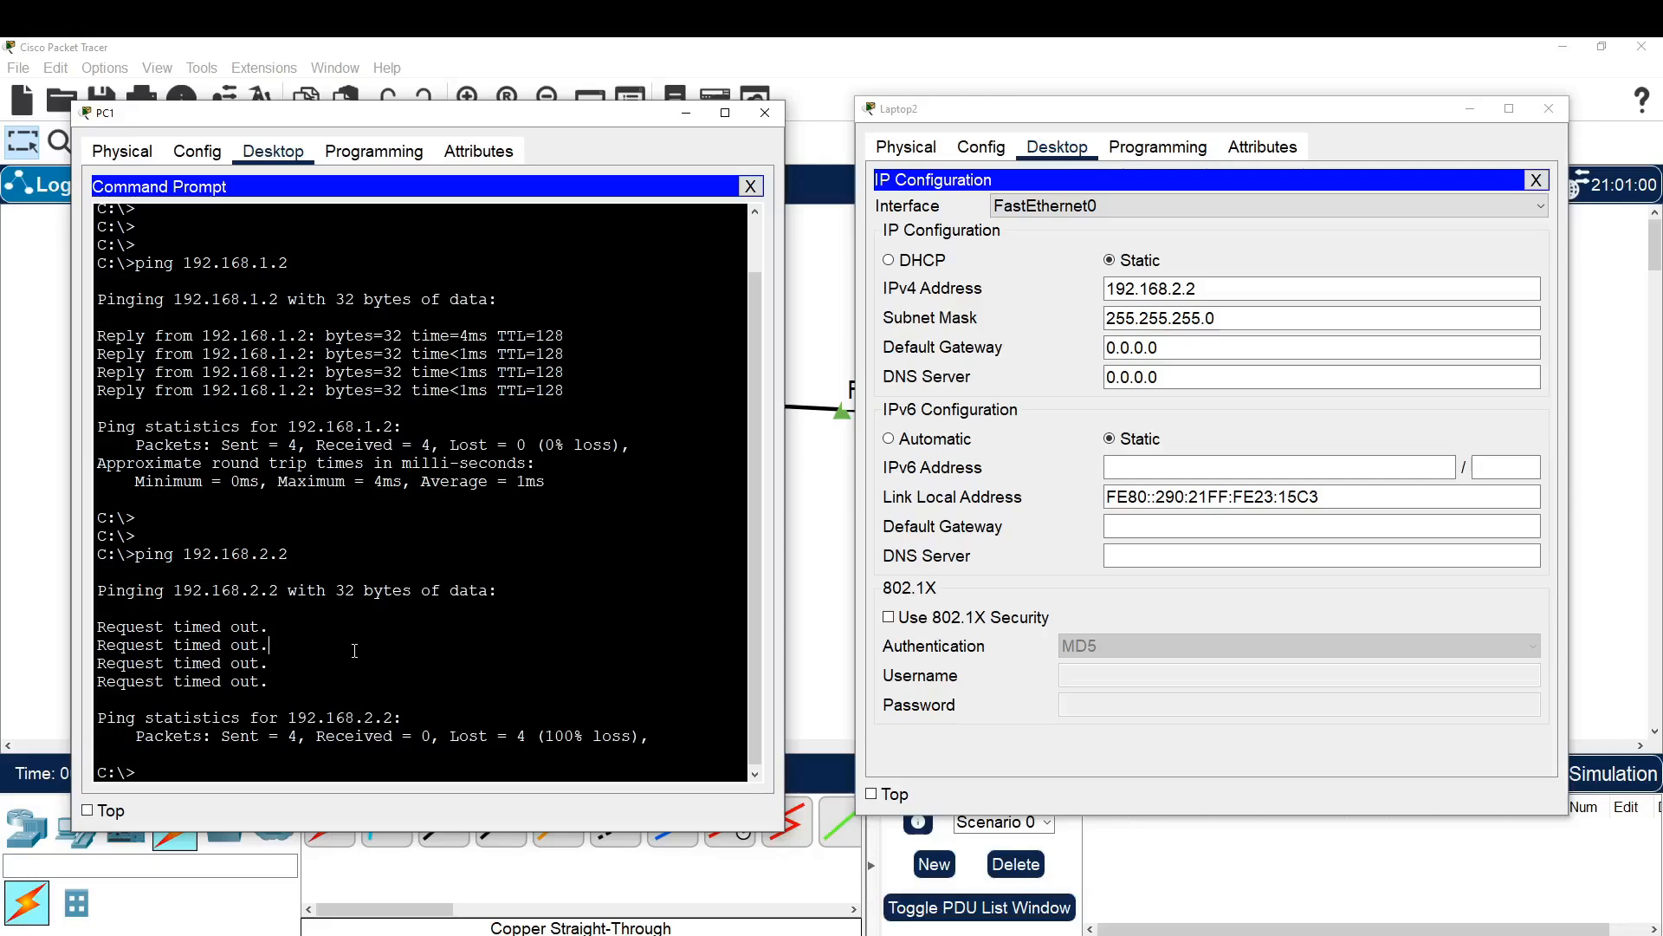
{"action": "left_click", "coordinate": [1536, 180]}
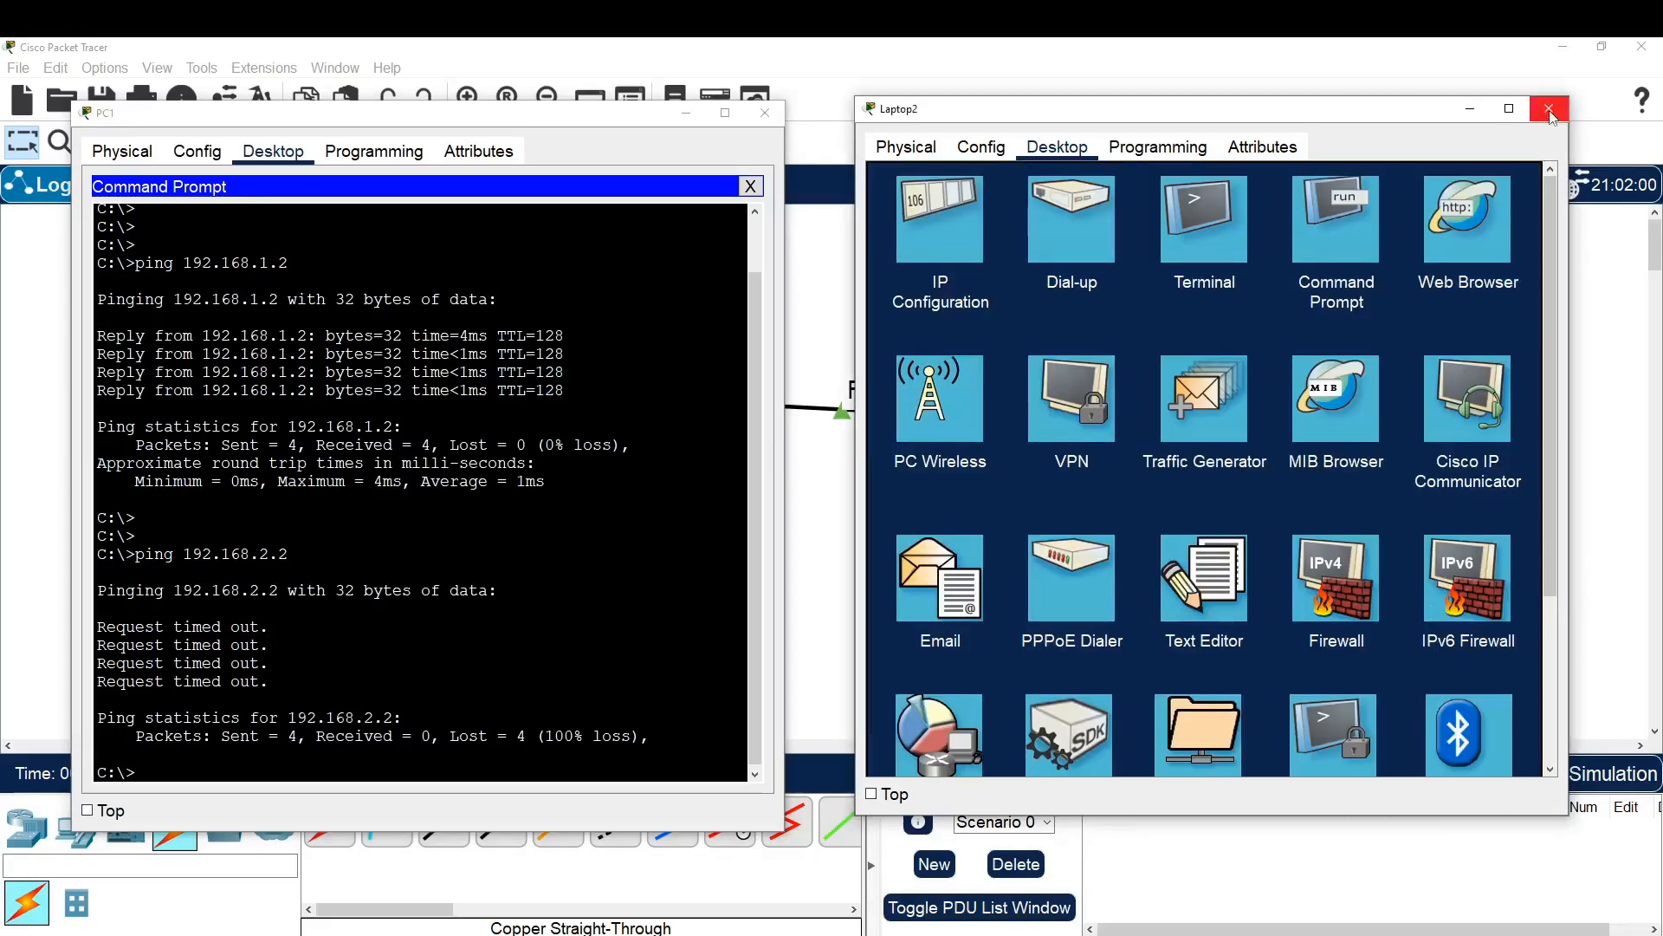
{"action": "left_click", "coordinate": [1549, 109]}
{"action": "left_click_drag", "start_coordinate": [579, 113], "coordinate": [527, 99]}
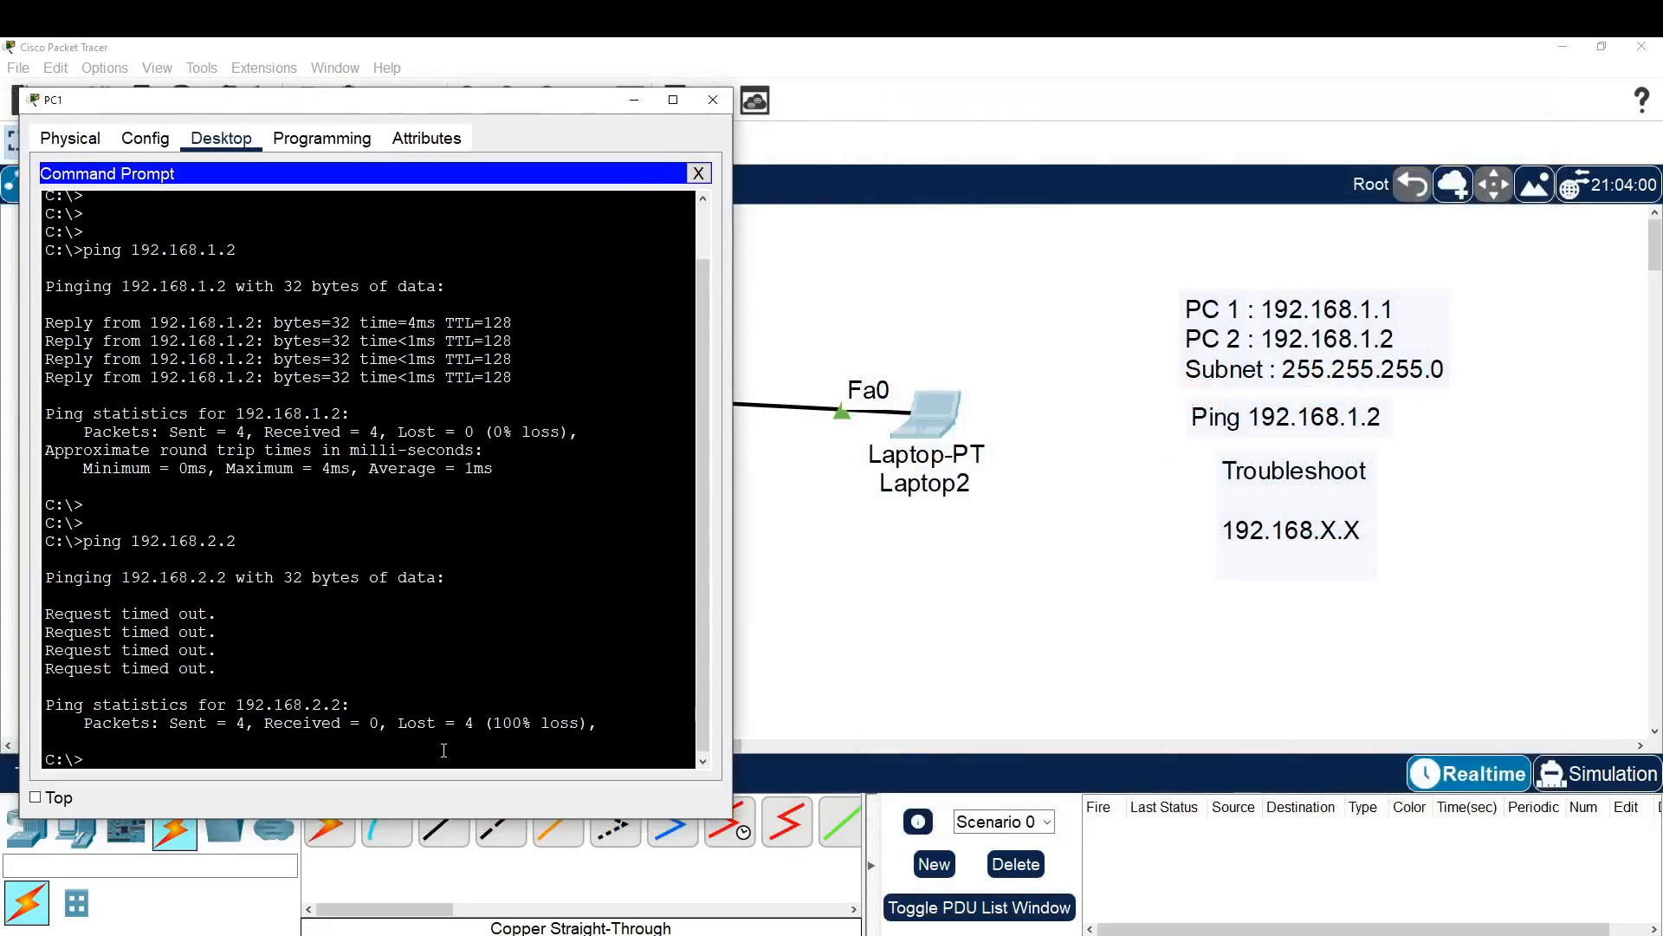
Add blank prompt lines in PC1's Command Prompt and ping Laptop2's former address 192.168.1.2 again.
{"action": "key", "text": "Return"}
{"action": "key", "text": "Return"}
{"action": "key", "text": "Return"}
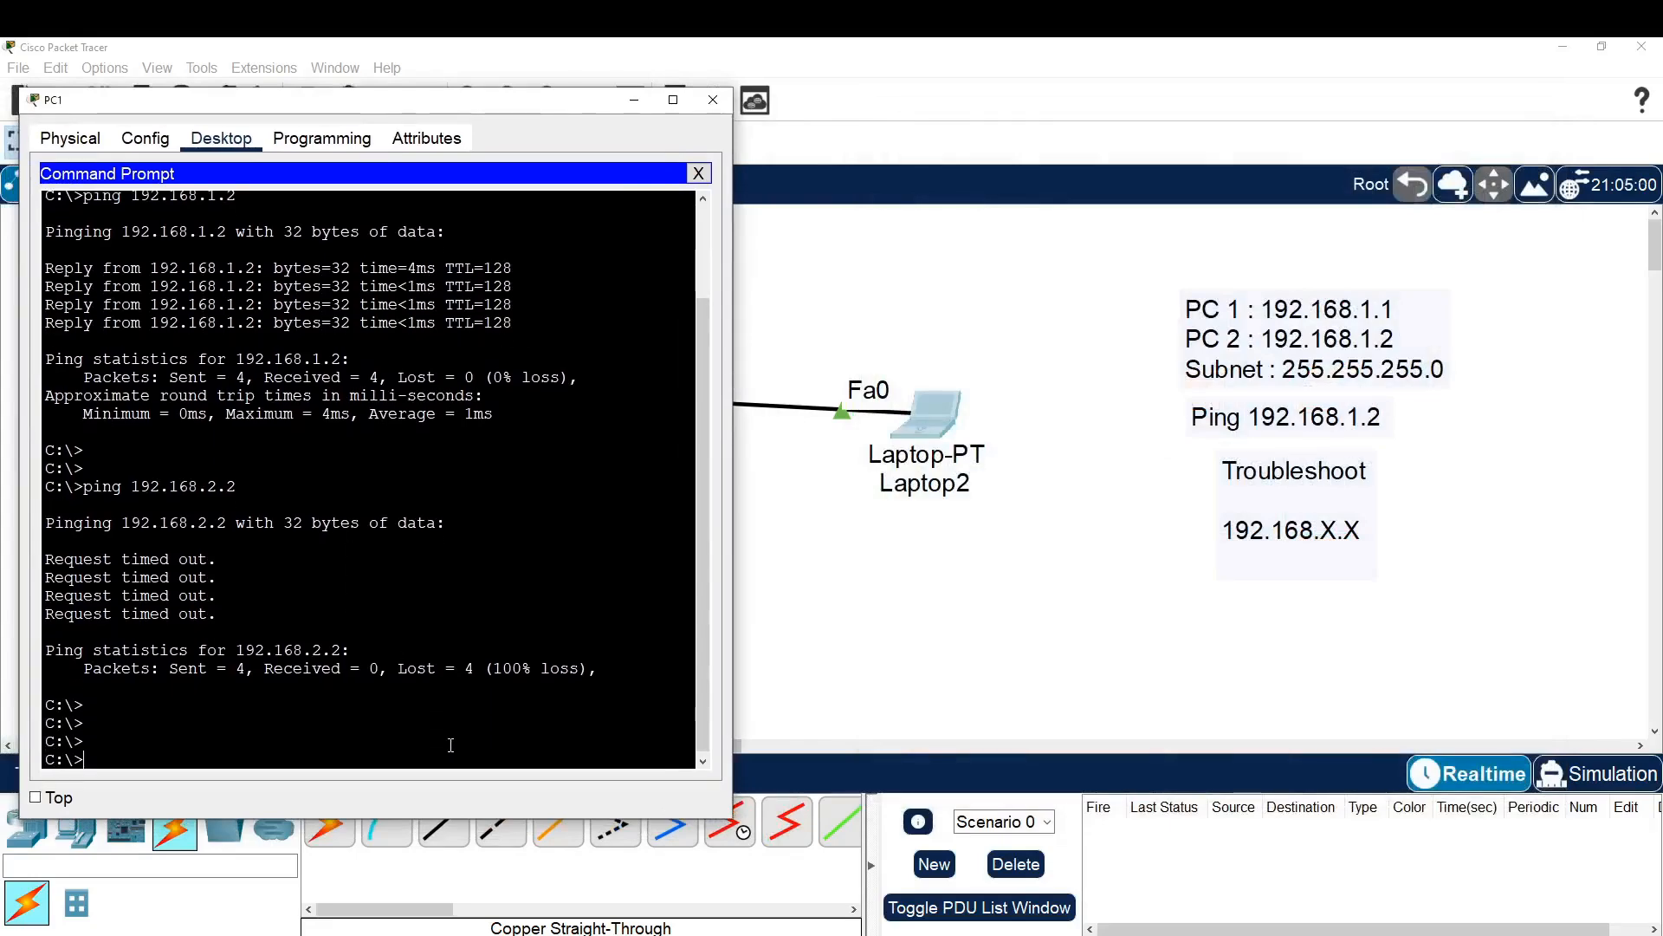
{"action": "key", "text": "Up"}
{"action": "key", "text": "Up"}
{"action": "key", "text": "Return"}
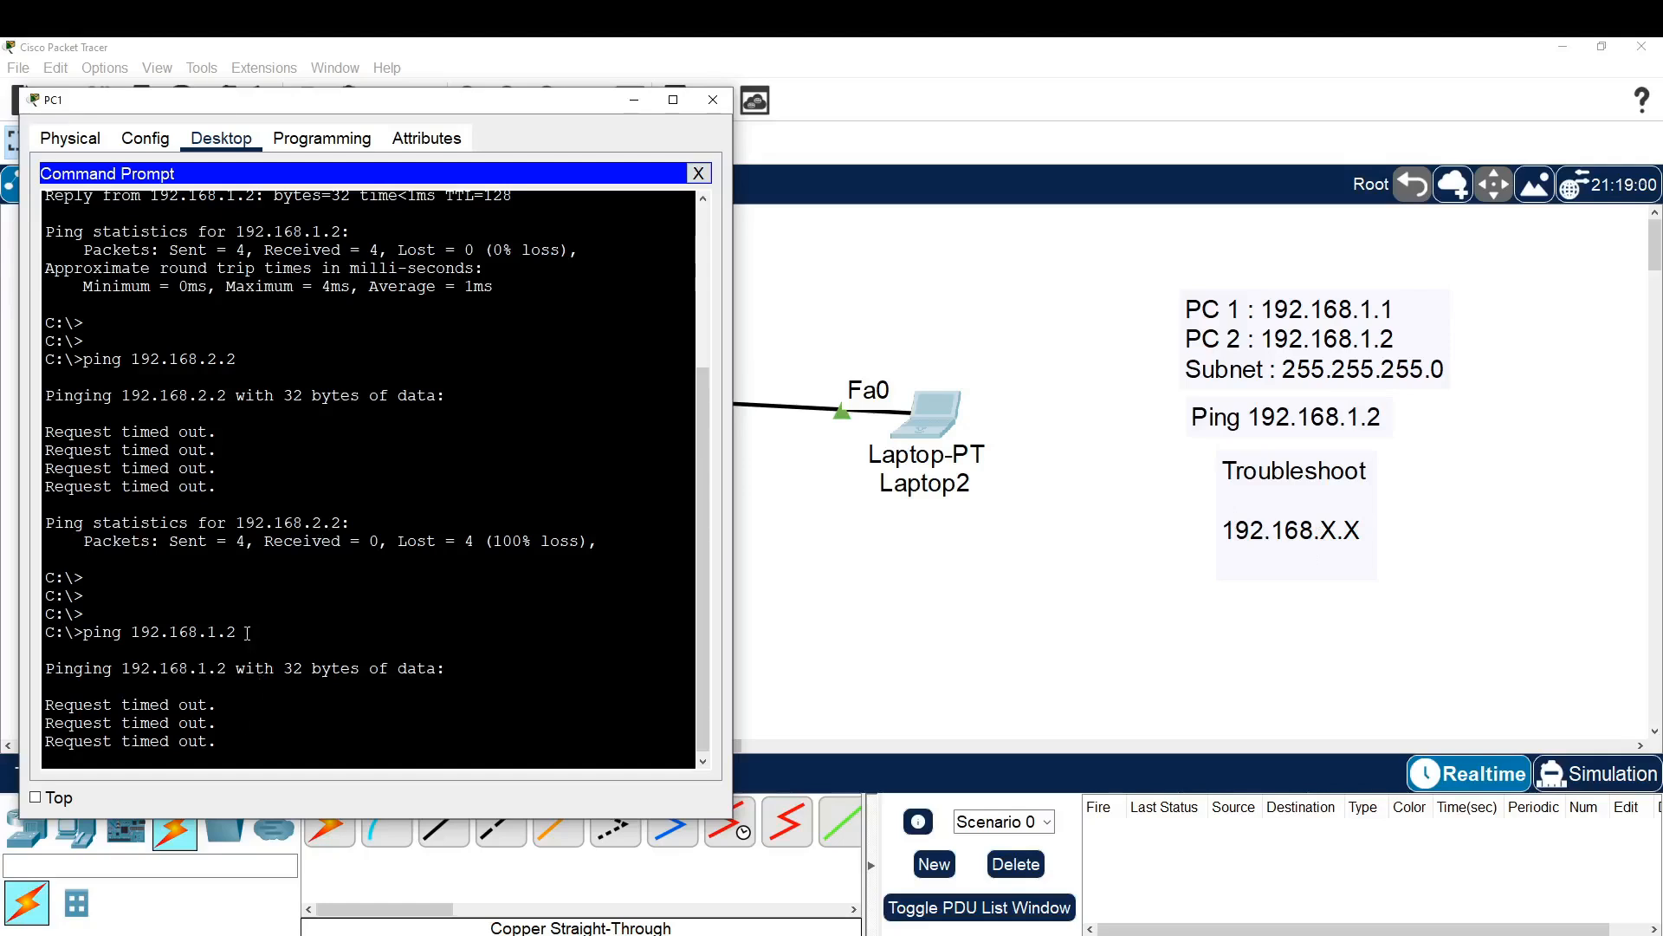
Highlight the target addresses 192.168.1.2 and 192.168.2.2 in the two latest ping commands to compare their subnets.
{"action": "left_click_drag", "start_coordinate": [251, 638], "coordinate": [151, 635]}
{"action": "left_click_drag", "start_coordinate": [237, 542], "coordinate": [141, 542]}
{"action": "left_click", "coordinate": [252, 551]}
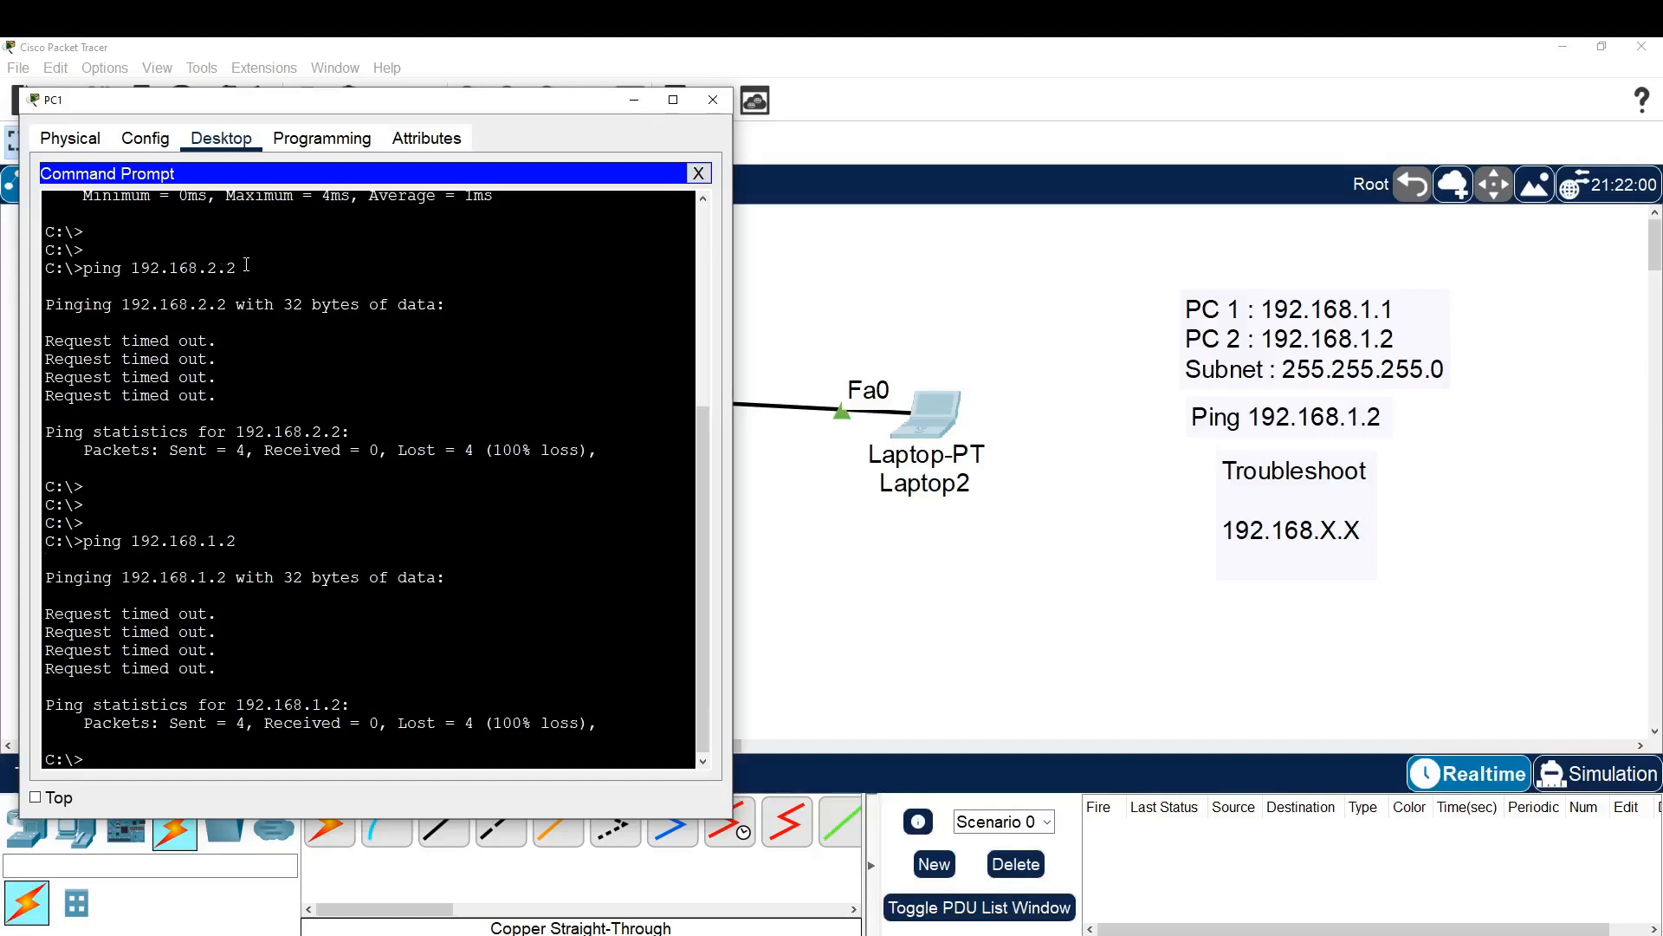
{"action": "left_click_drag", "start_coordinate": [236, 268], "coordinate": [130, 268]}
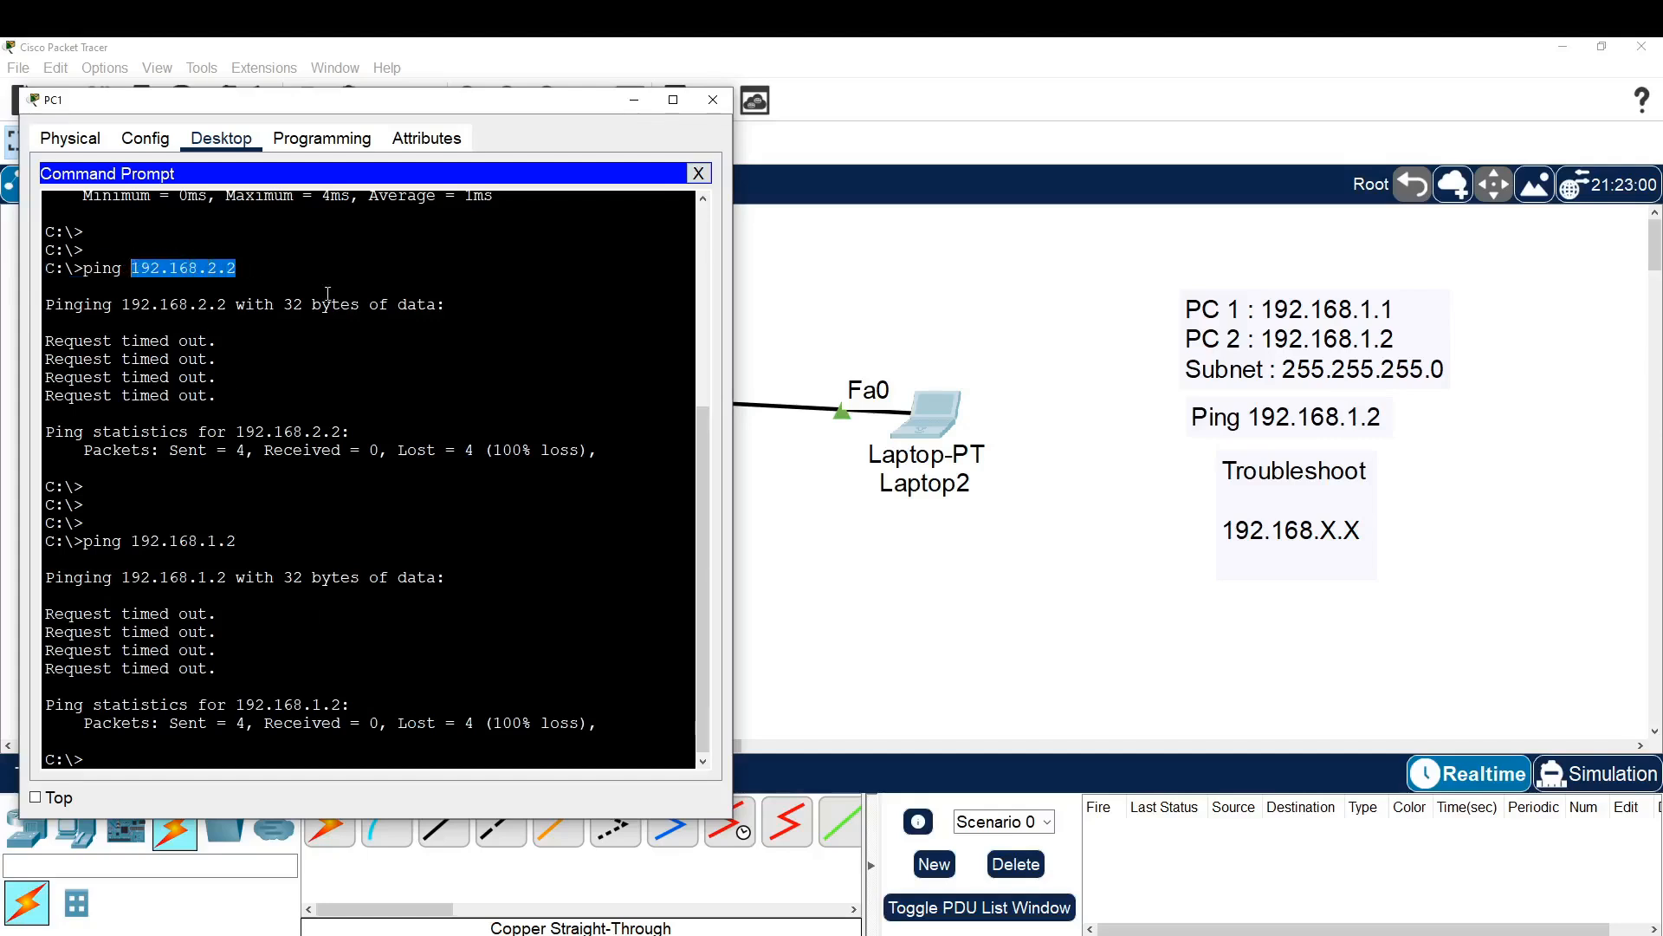
{"action": "left_click", "coordinate": [302, 272]}
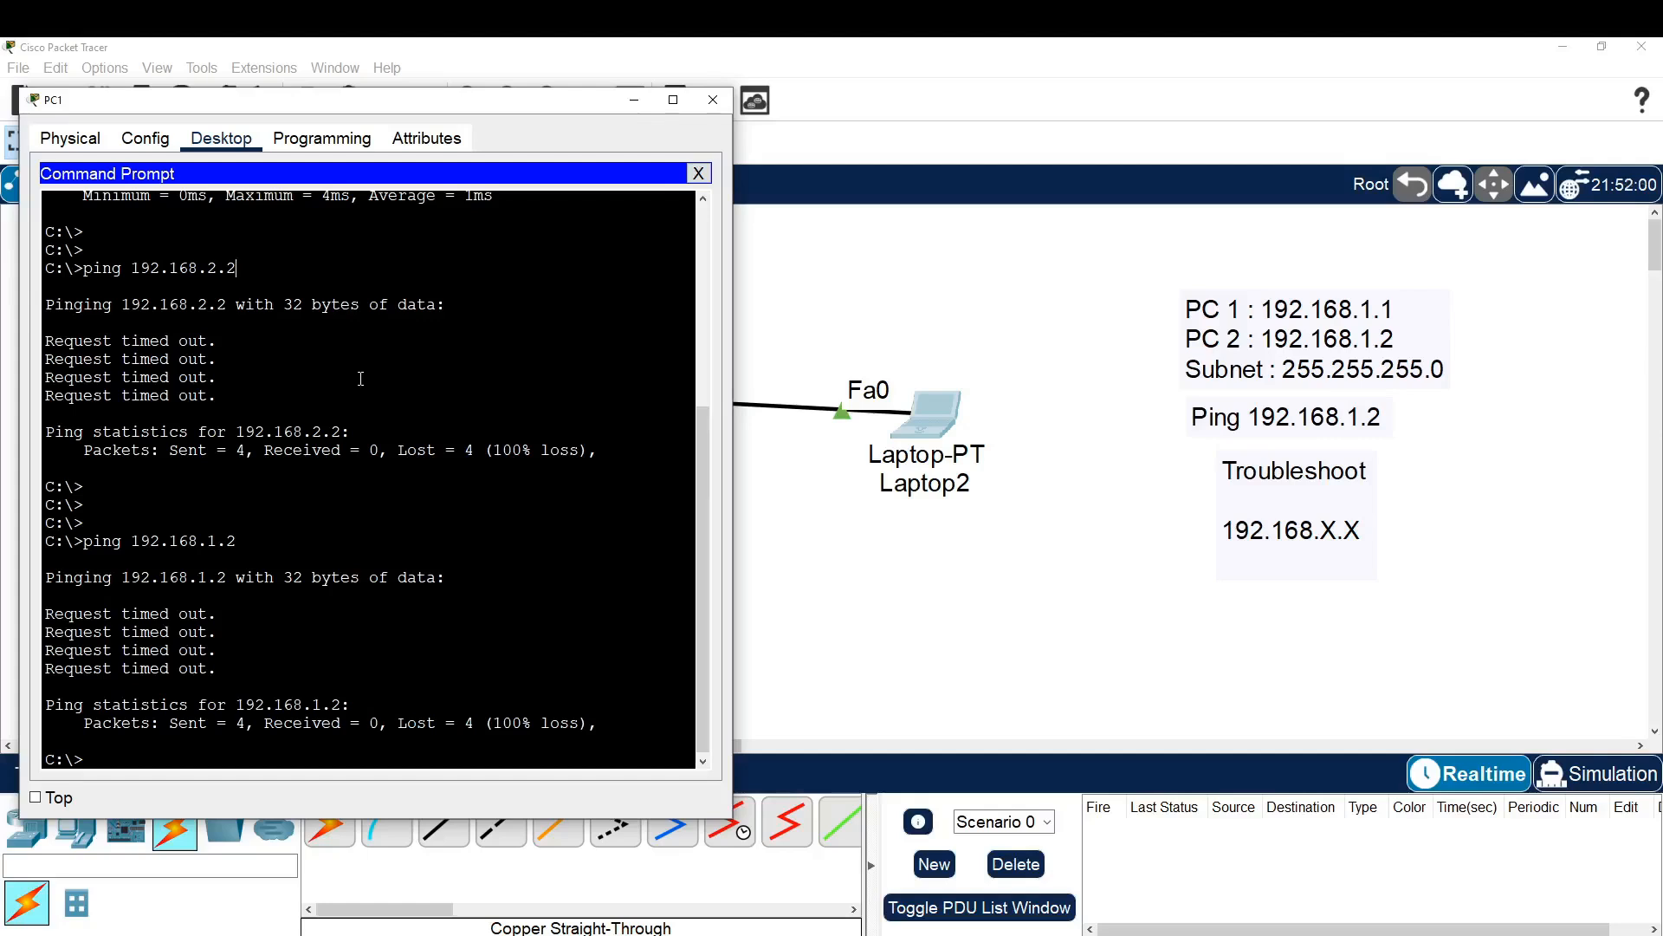
{"action": "left_click_drag", "start_coordinate": [238, 267], "coordinate": [121, 268]}
{"action": "left_click", "coordinate": [266, 264]}
{"action": "left_click_drag", "start_coordinate": [239, 267], "coordinate": [130, 268]}
{"action": "left_click", "coordinate": [239, 268]}
{"action": "left_click_drag", "start_coordinate": [239, 268], "coordinate": [131, 267]}
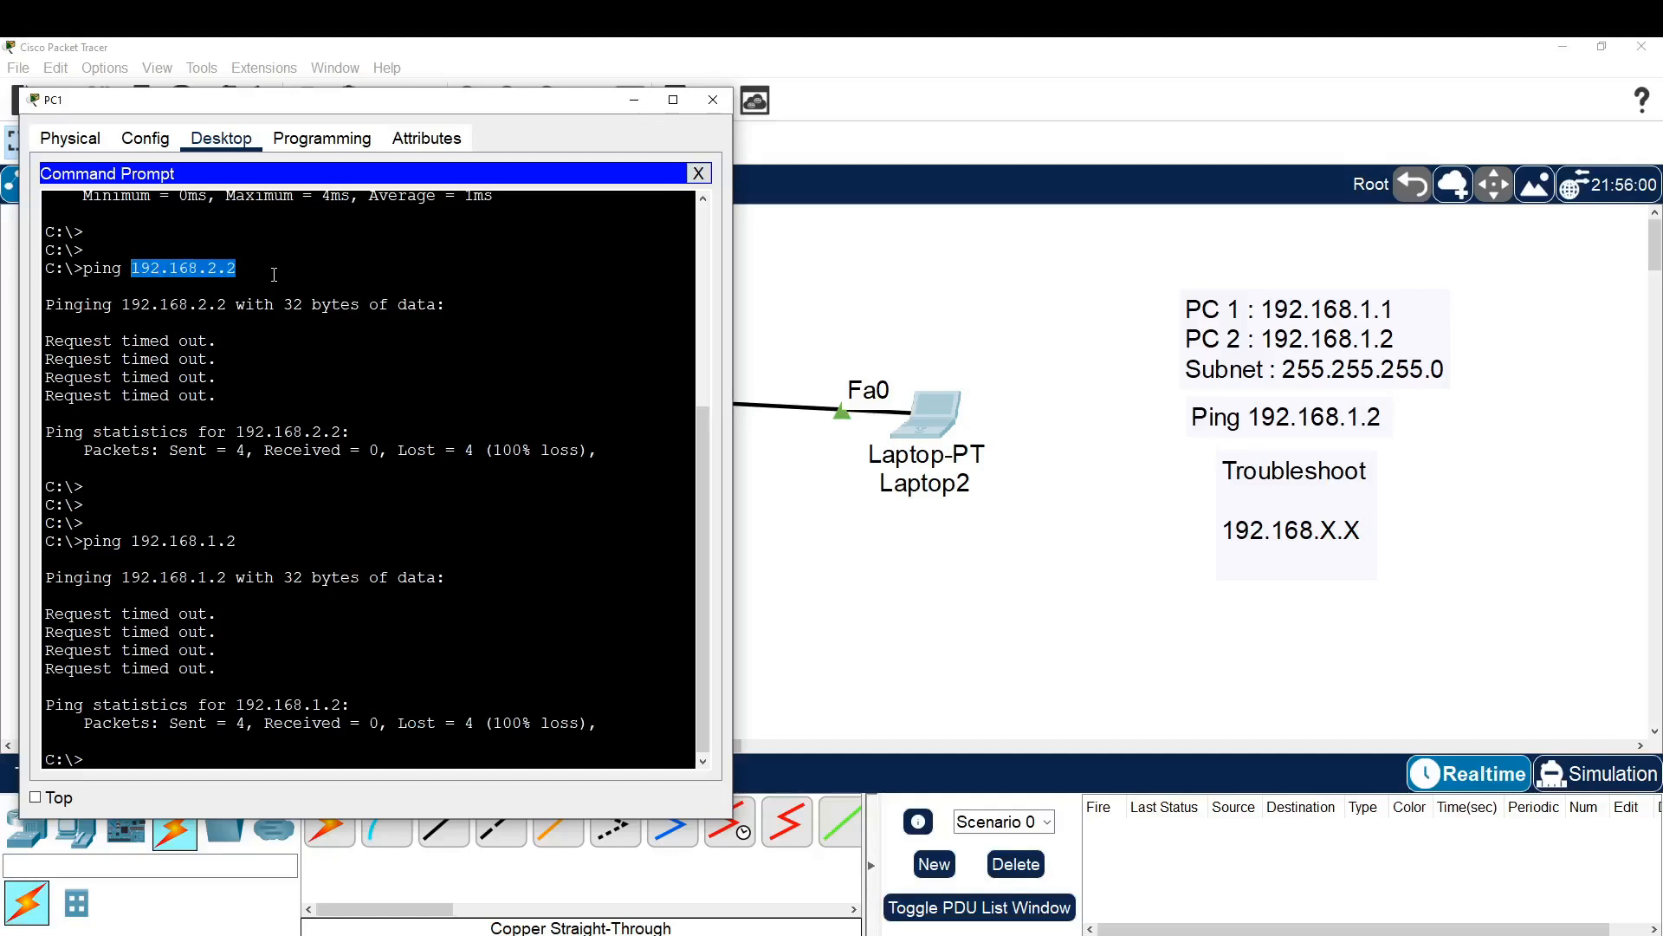